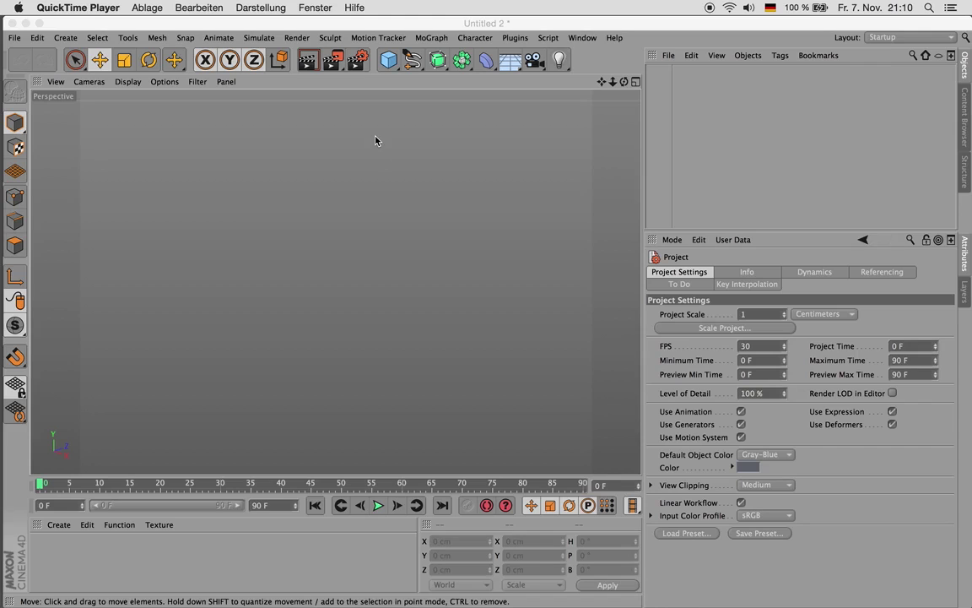
- Add a disc primitive to the scene
{"action": "left_click", "coordinate": [392, 64]}
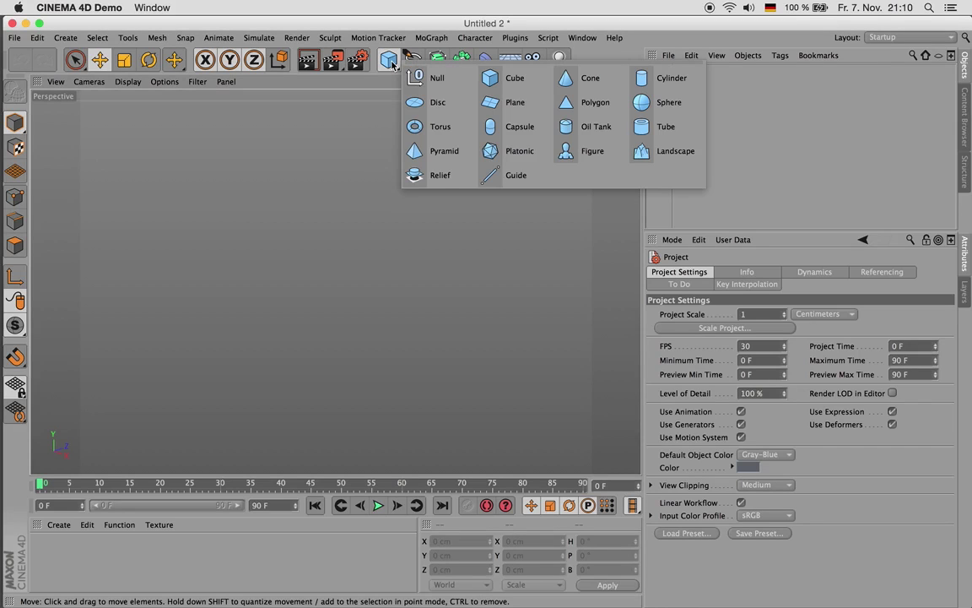
{"action": "left_click", "coordinate": [431, 101]}
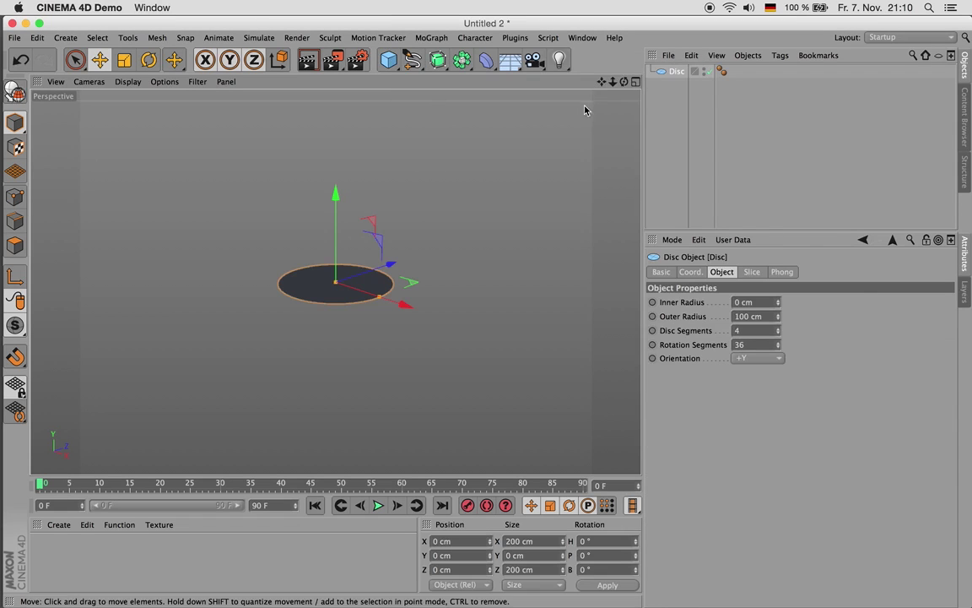
{"action": "left_click_drag", "start_coordinate": [624, 82], "coordinate": [519, 341]}
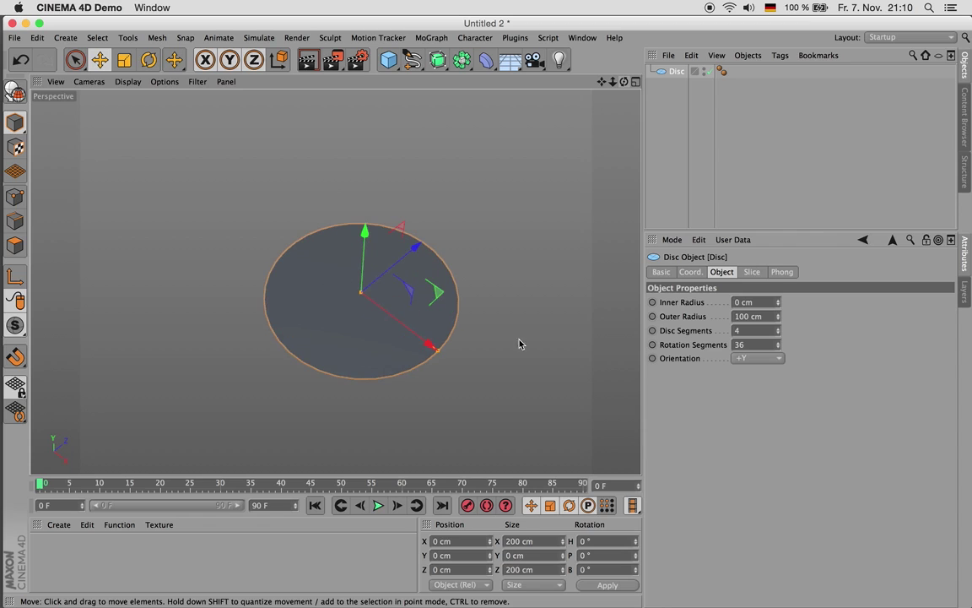
- Change the project's default object color to 80% Gray and reselect the disc
{"action": "left_click", "coordinate": [893, 239]}
{"action": "left_click", "coordinate": [767, 454]}
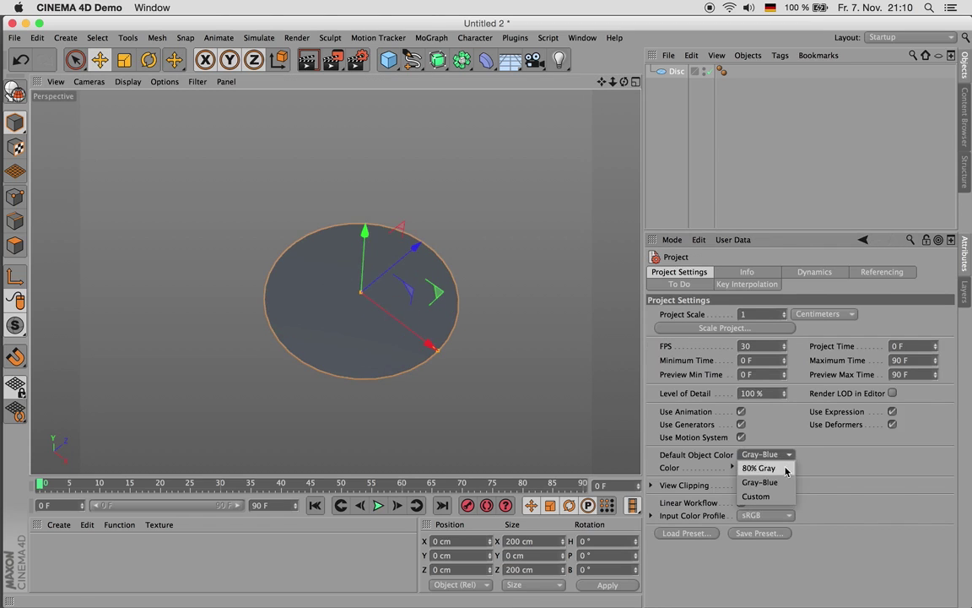
{"action": "left_click", "coordinate": [757, 466]}
{"action": "left_click", "coordinate": [676, 72]}
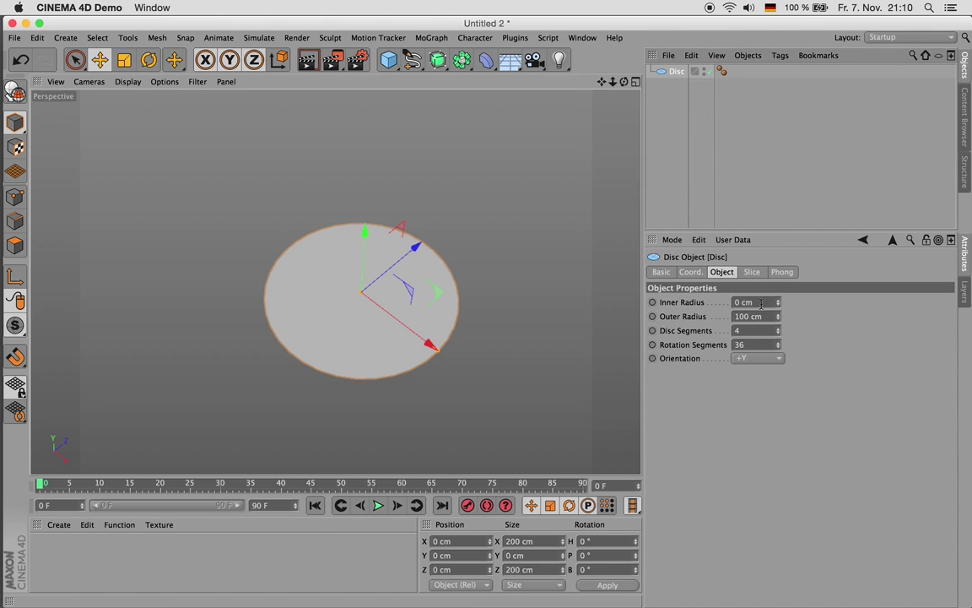
- Display the perspective view in Gouraud Shading (Lines) with wireframe
{"action": "left_click", "coordinate": [127, 81]}
{"action": "left_click", "coordinate": [150, 117]}
{"action": "left_click", "coordinate": [127, 82]}
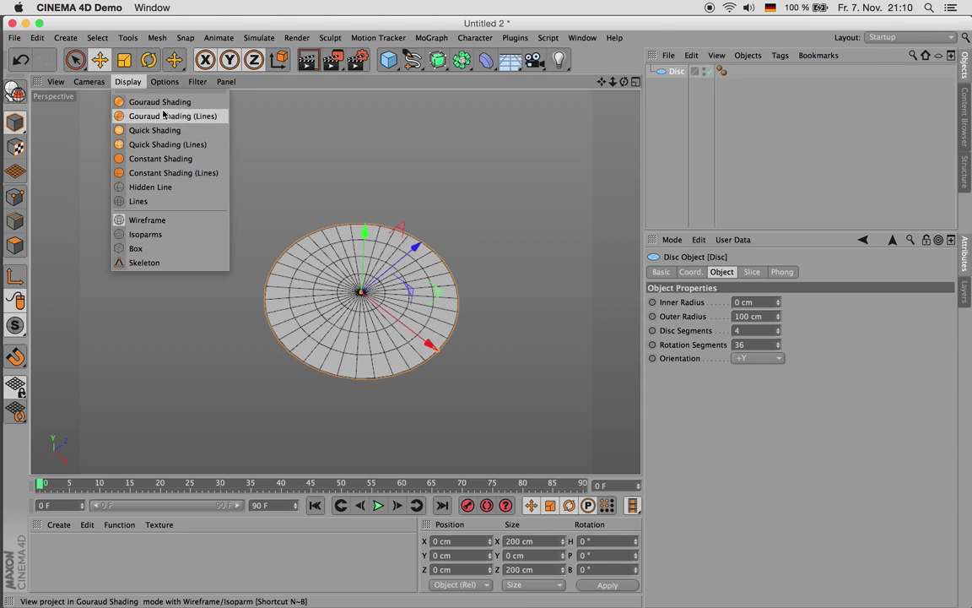
{"action": "left_click", "coordinate": [180, 119]}
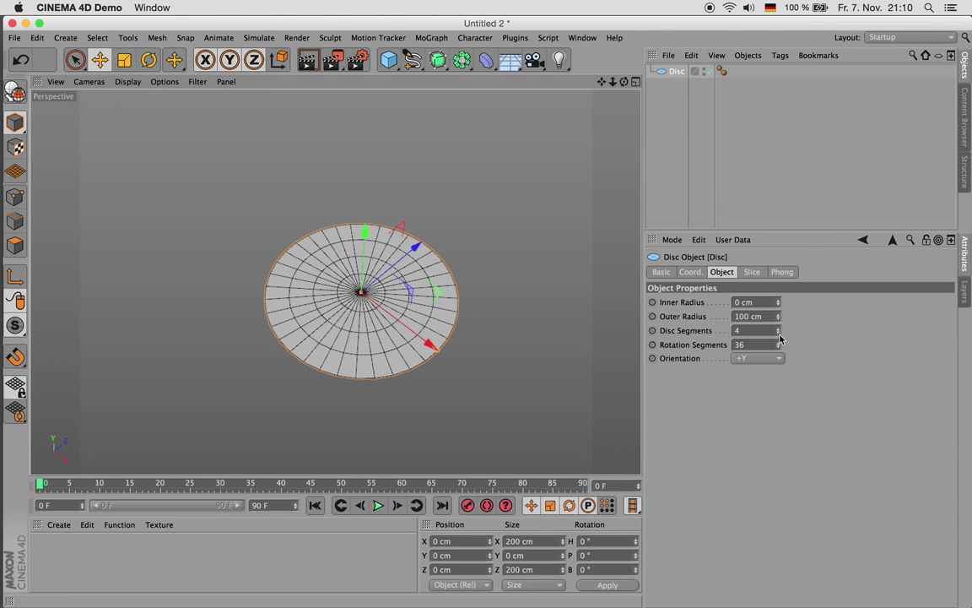
- Reduce the disc to 1 disc segment and set its inner radius to 25 cm
{"action": "left_click", "coordinate": [778, 333]}
{"action": "left_click", "coordinate": [778, 333]}
{"action": "left_click", "coordinate": [779, 333]}
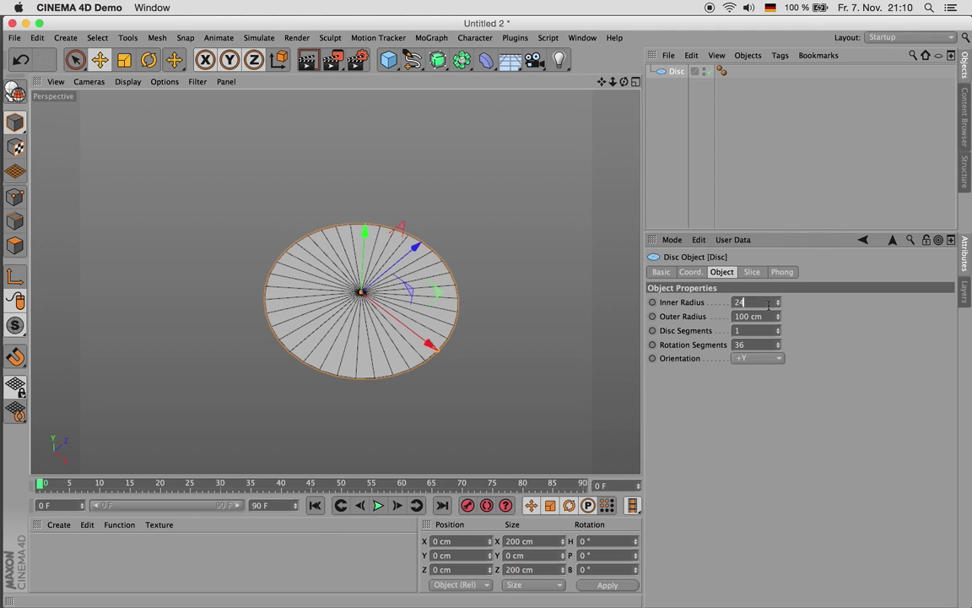
{"action": "key", "text": "Return"}
{"action": "scroll", "coordinate": [358, 315], "scroll_direction": "up", "scroll_amount": 5}
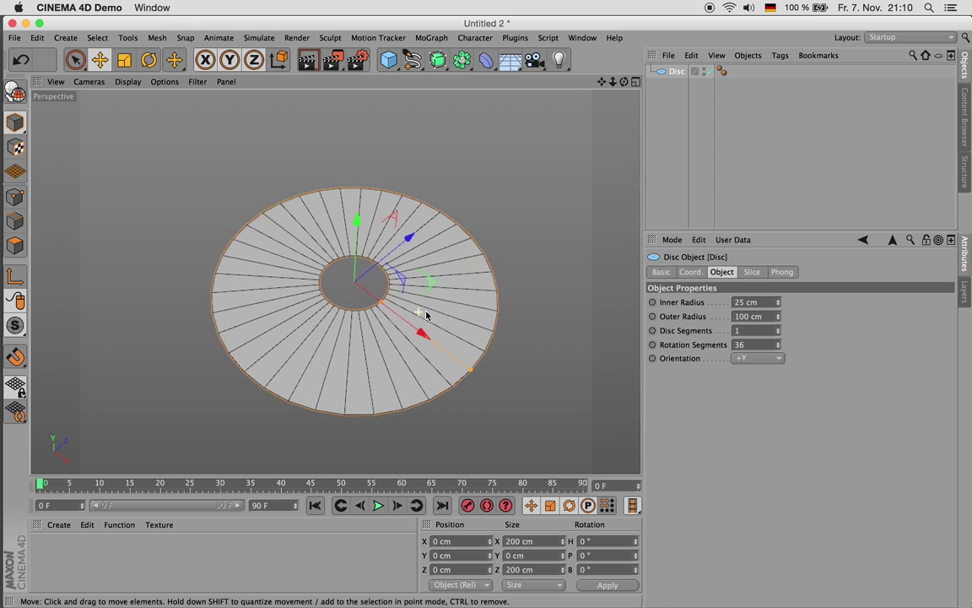
- Set the disc's rotation segments to 28
{"action": "double_click", "coordinate": [767, 345]}
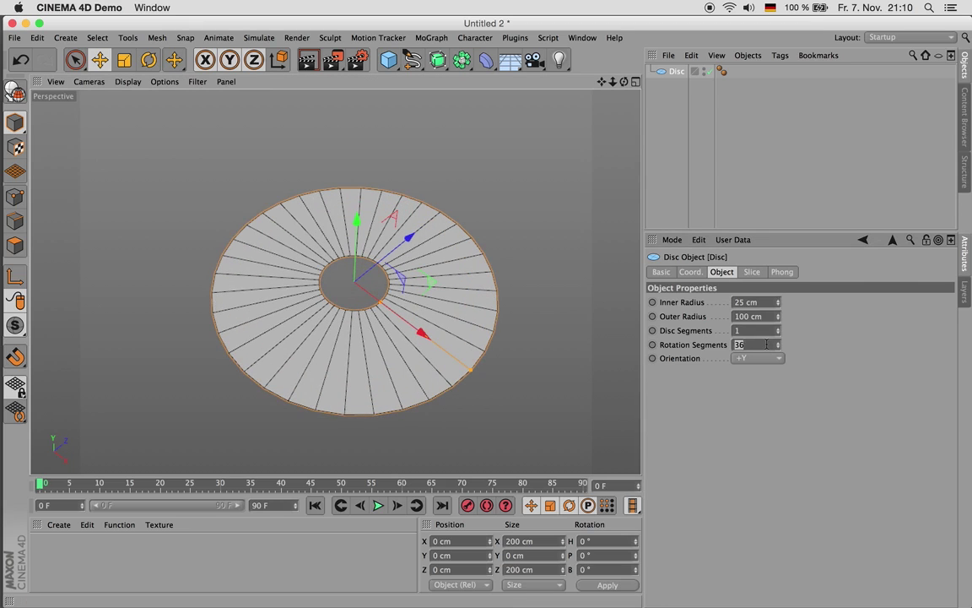
{"action": "type", "text": "28"}
{"action": "key", "text": "Return"}
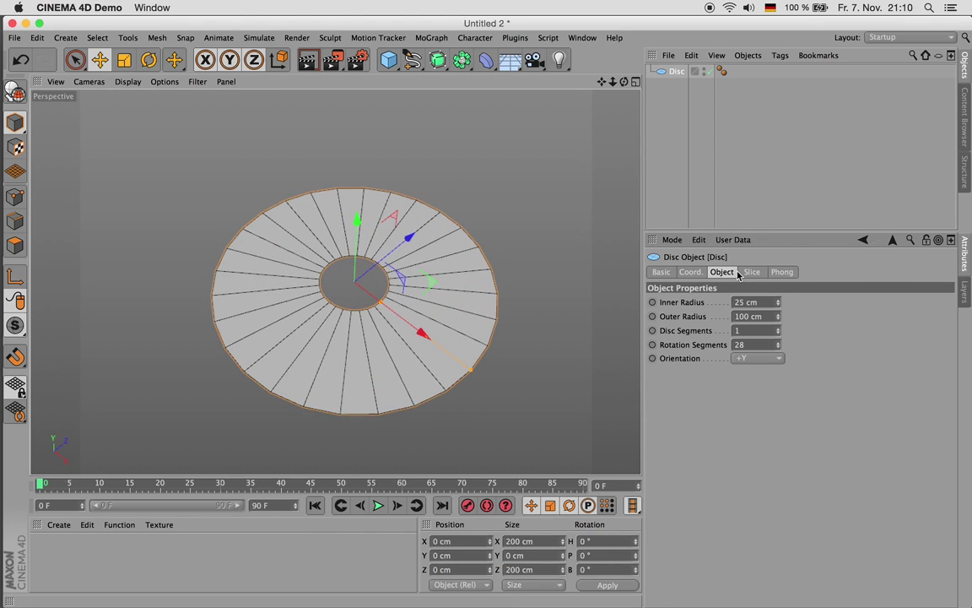
- Enable slicing on the disc and set the slice's end angle to 317°
{"action": "left_click", "coordinate": [746, 271]}
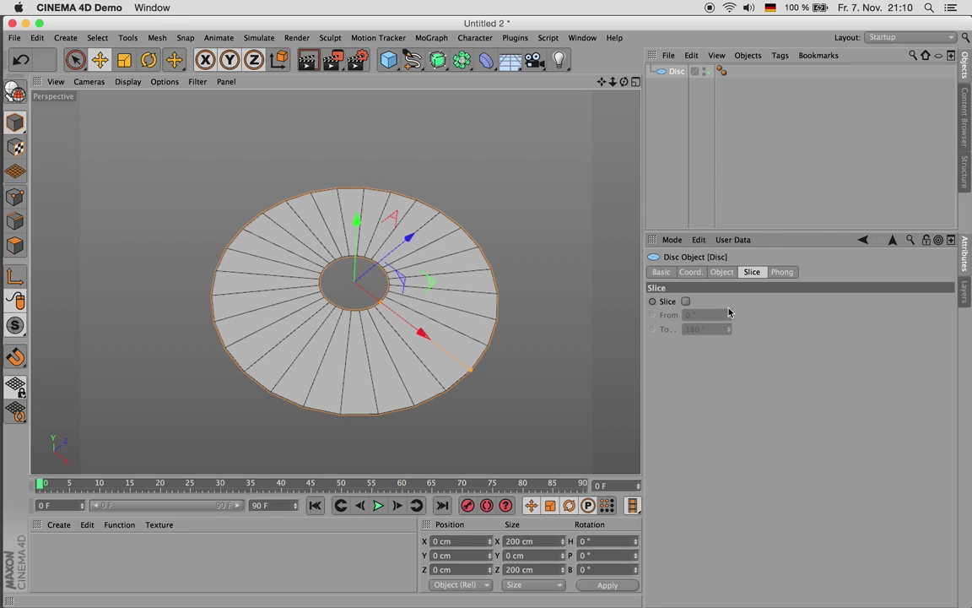
{"action": "left_click", "coordinate": [687, 302]}
{"action": "left_click_drag", "start_coordinate": [729, 329], "coordinate": [774, 329]}
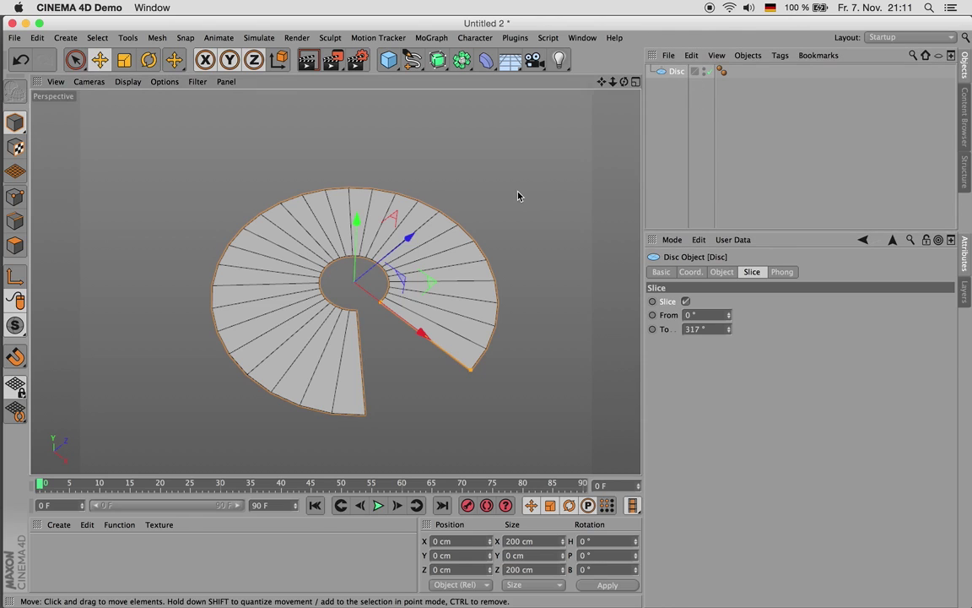
- Make the disc editable and select all its polygons except the last wedge at one edge of the slice opening
{"action": "key", "text": "c"}
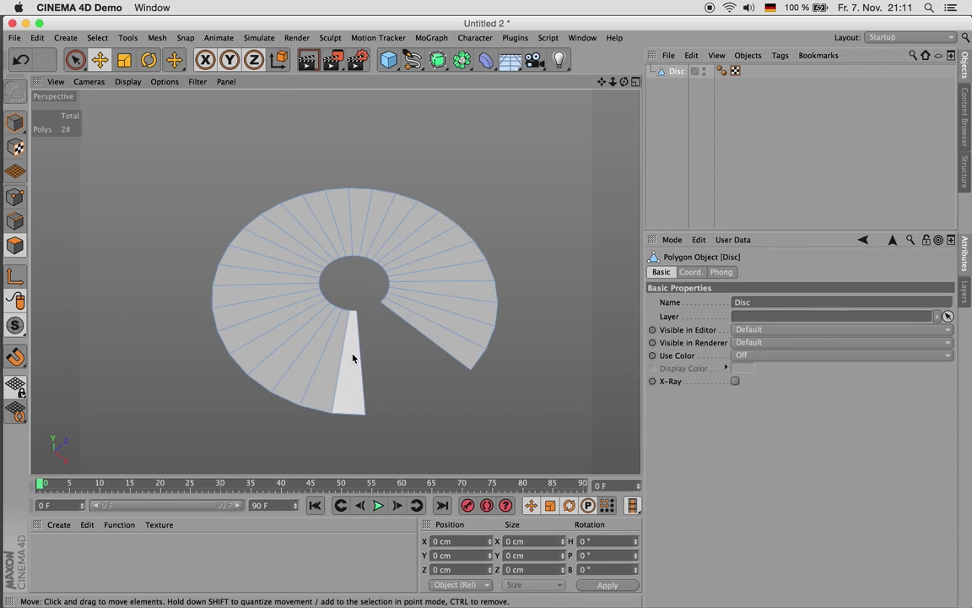
{"action": "left_click", "coordinate": [352, 358]}
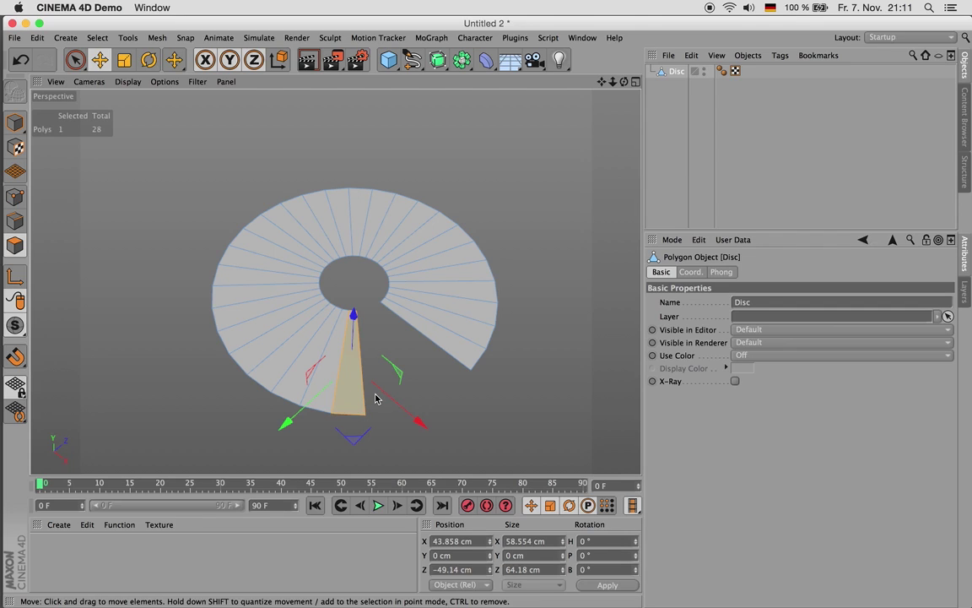
{"action": "left_click", "coordinate": [97, 37]}
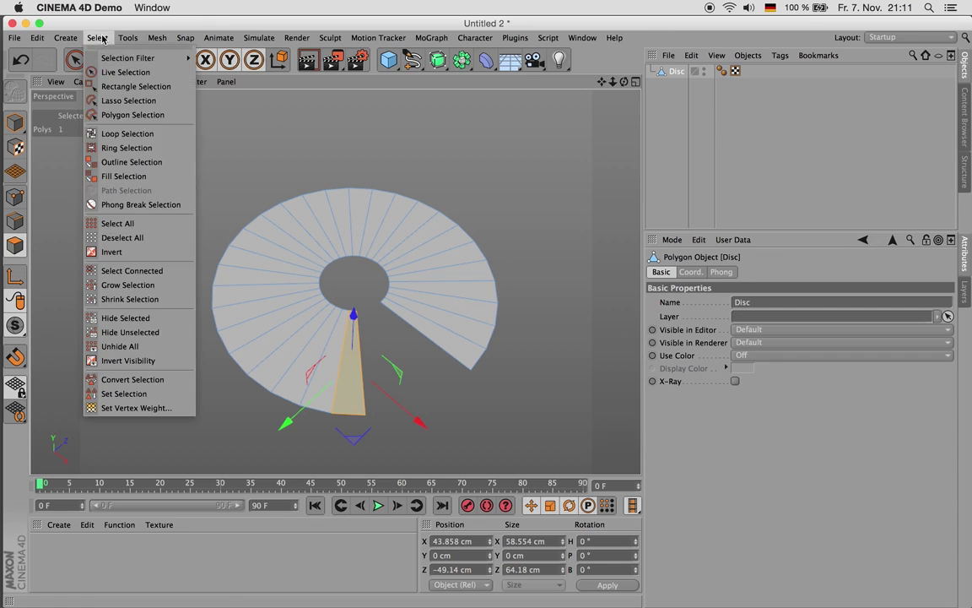
{"action": "left_click", "coordinate": [128, 252]}
- Extrude the selected wedges with an offset of -11 cm to form the first stair drop
{"action": "key", "text": "d"}
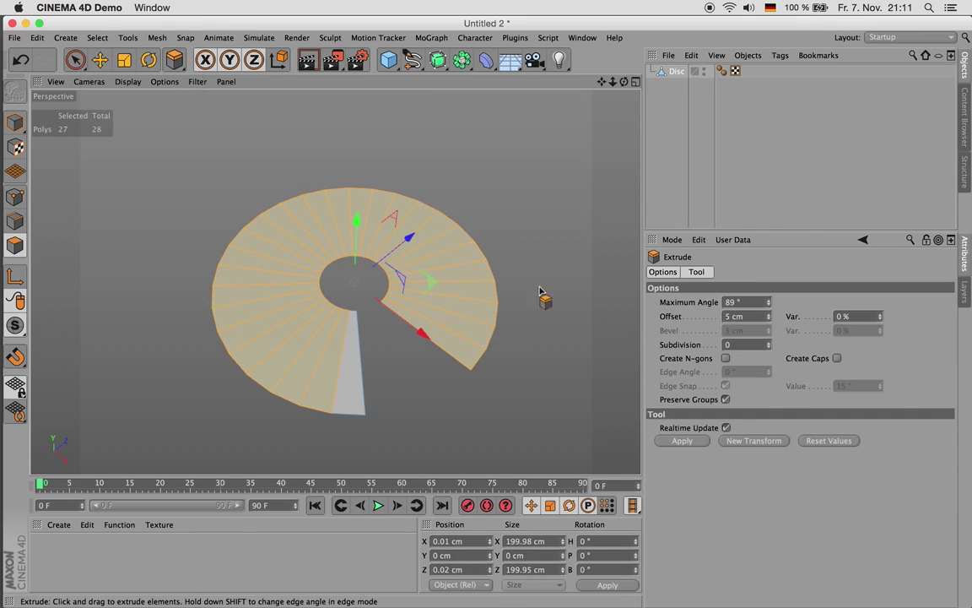
{"action": "left_click", "coordinate": [758, 317]}
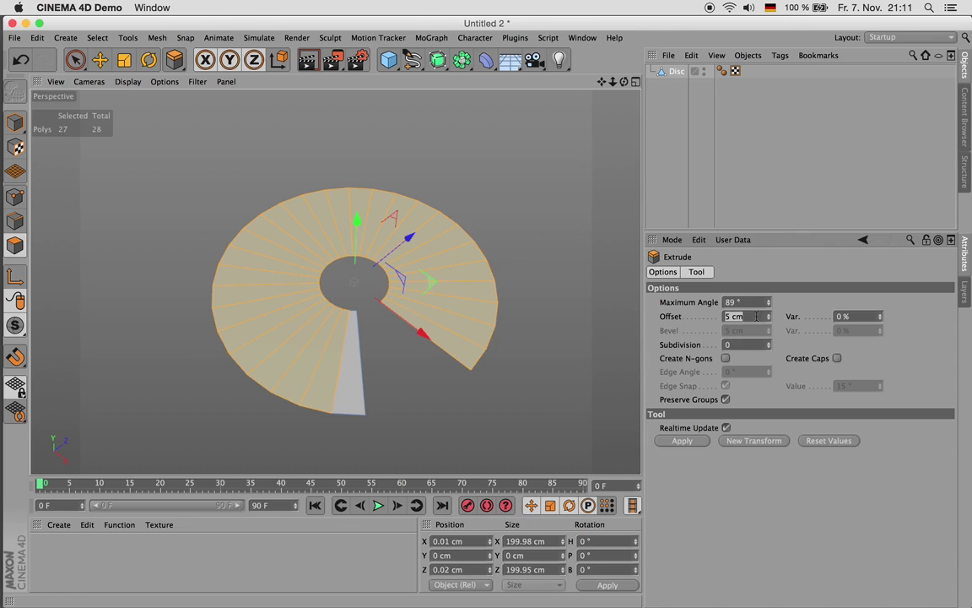
{"action": "key", "text": "Return"}
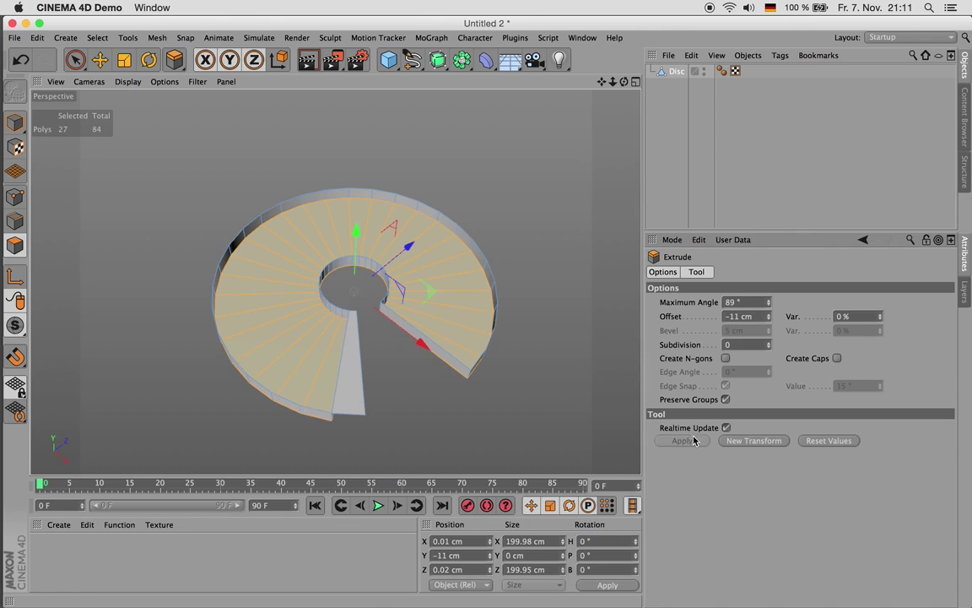
- Form the second and third stair treads, each time deselecting the next adjacent wedge and extruding the remaining selection by -11 cm
{"action": "left_click_drag", "start_coordinate": [626, 85], "coordinate": [503, 281]}
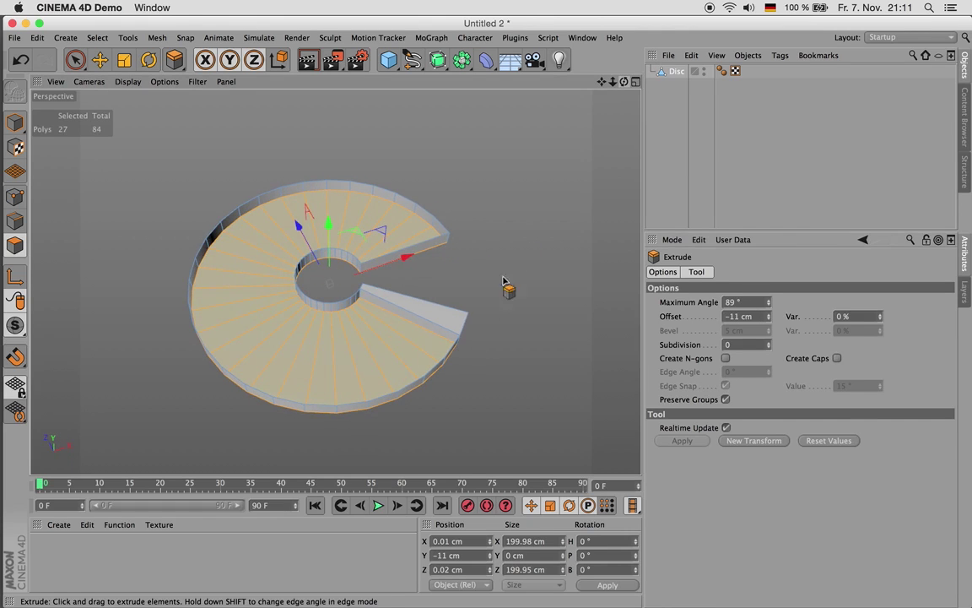
{"action": "key", "text": "space"}
{"action": "left_click", "coordinate": [440, 332], "text": "ctrl"}
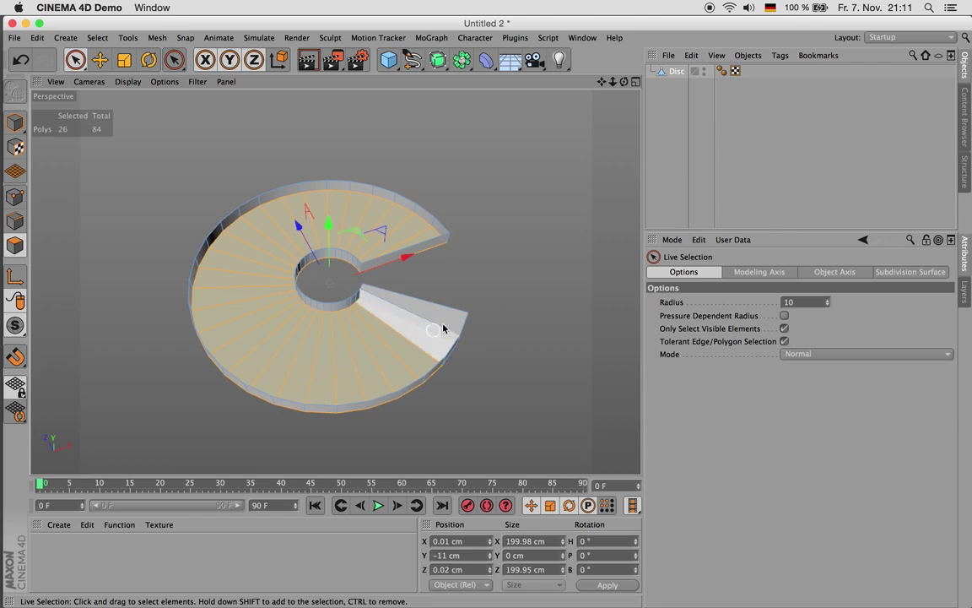
{"action": "key", "text": "space"}
{"action": "key", "text": "space"}
{"action": "left_click", "coordinate": [685, 440]}
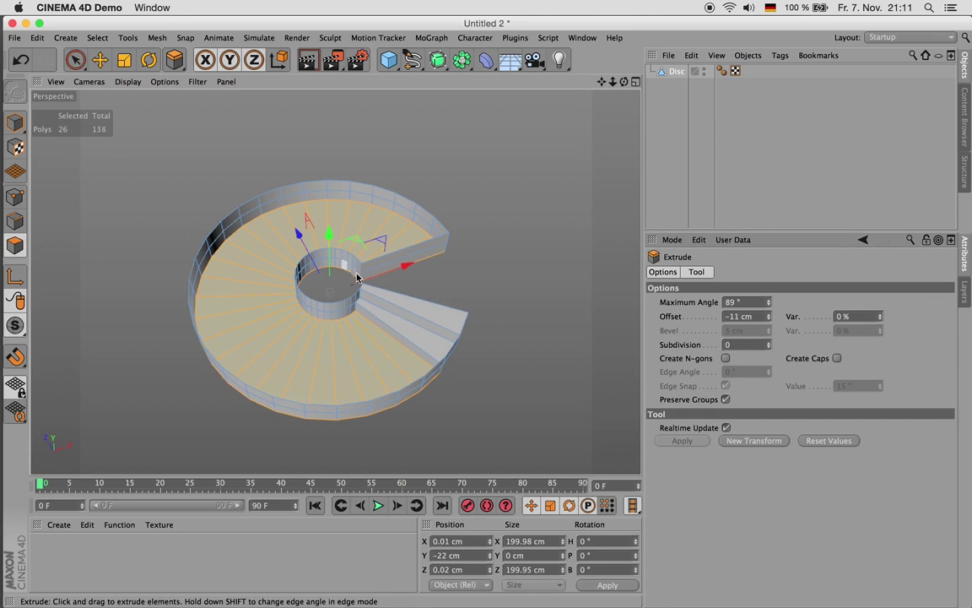
{"action": "key", "text": "space"}
{"action": "key", "text": "space"}
{"action": "left_click", "coordinate": [686, 441]}
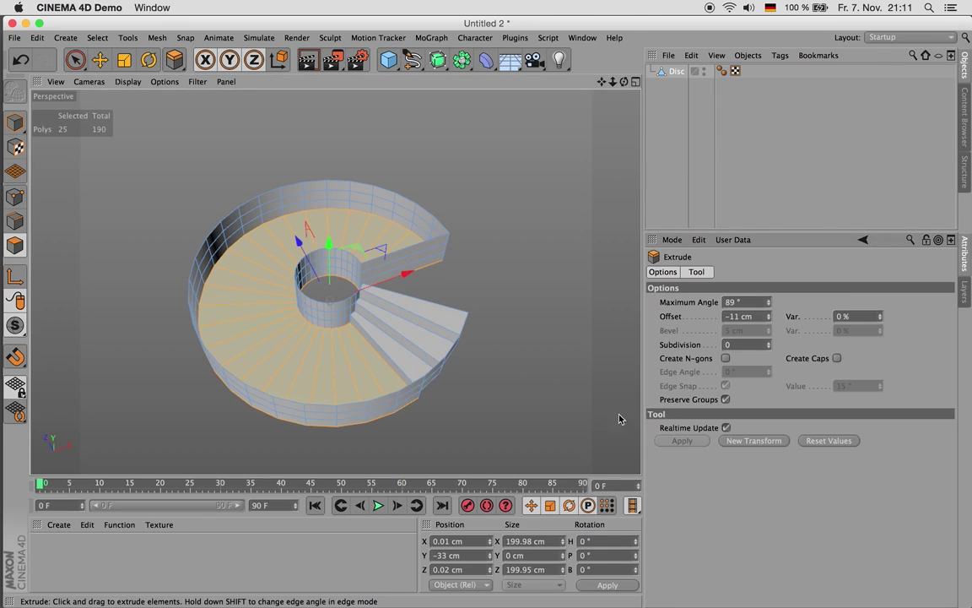
- Form the fourth and fifth treads by deselecting one more wedge before each further -11 cm extrusion of the remaining polygons
{"action": "key", "text": "space"}
{"action": "left_click", "coordinate": [391, 363], "text": "ctrl"}
{"action": "key", "text": "space"}
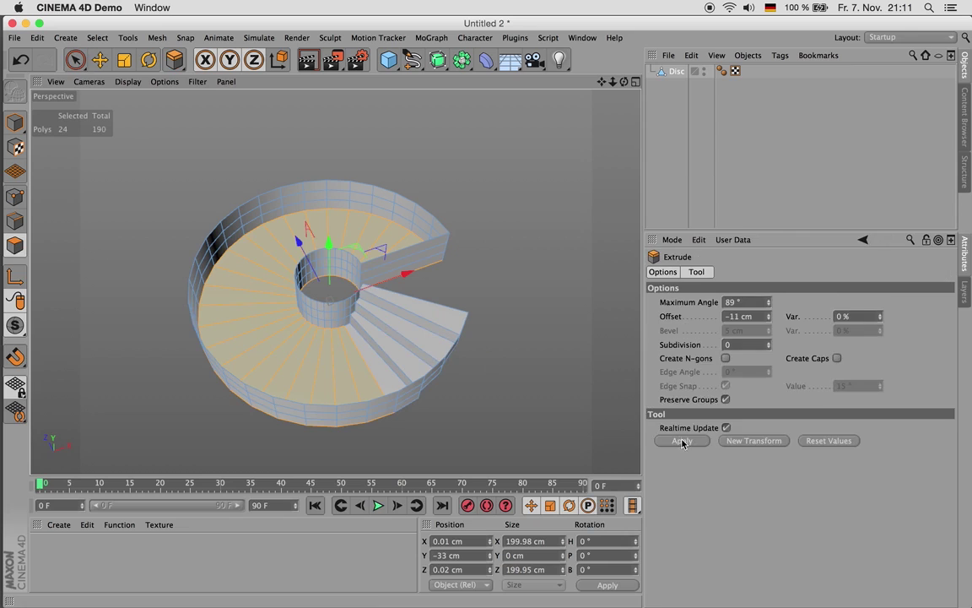
{"action": "left_click", "coordinate": [682, 440]}
{"action": "key", "text": "space"}
{"action": "left_click", "coordinate": [374, 377], "text": "ctrl"}
{"action": "key", "text": "space"}
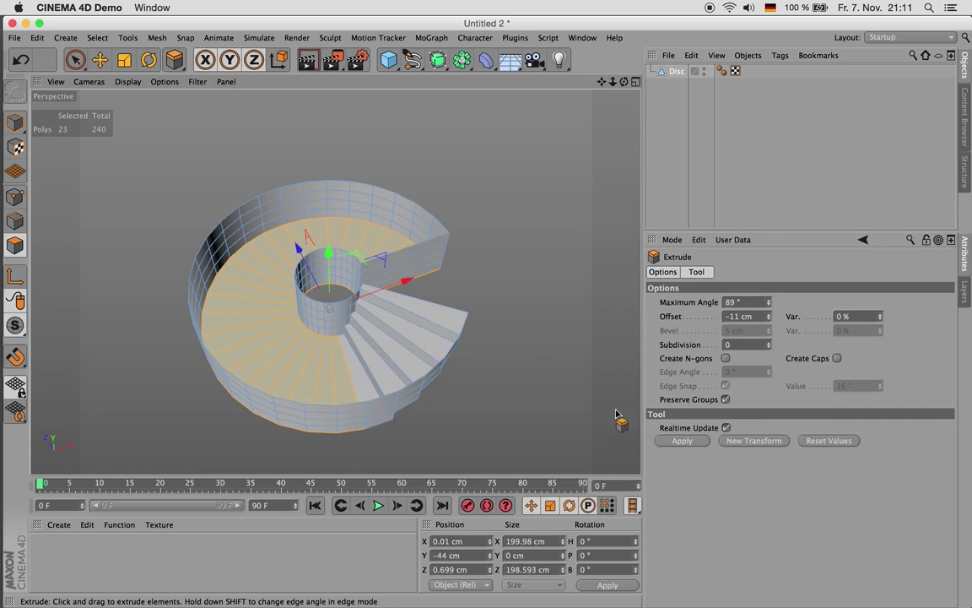
{"action": "left_click", "coordinate": [682, 440]}
- Continue the staircase with the sixth and seventh treads, dropping one wedge from the selection before each -11 cm extrusion
{"action": "key", "text": "space"}
{"action": "left_click", "coordinate": [417, 325], "text": "ctrl"}
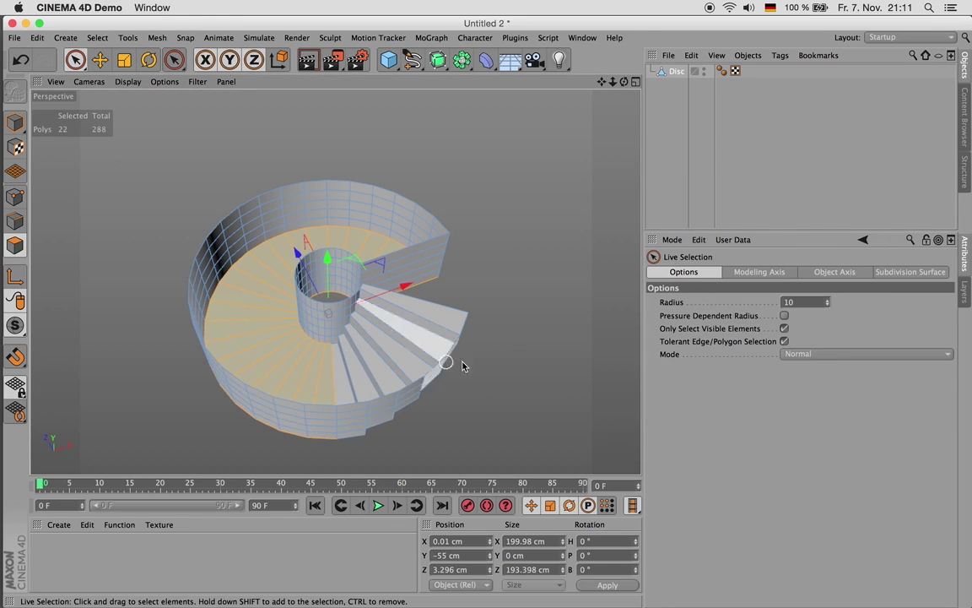
{"action": "key", "text": "space"}
{"action": "left_click", "coordinate": [682, 441]}
{"action": "left_click", "coordinate": [682, 442]}
{"action": "key", "text": "space"}
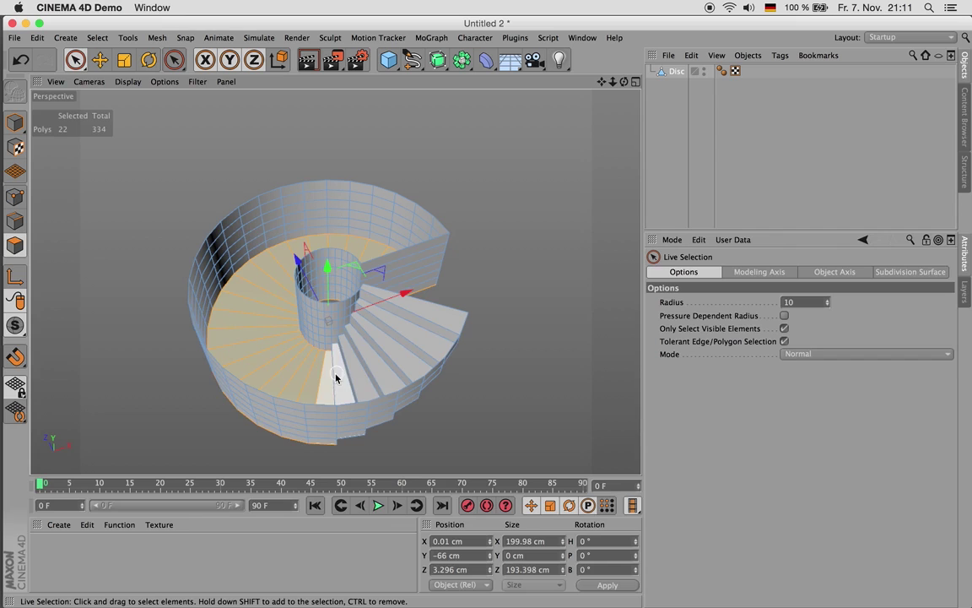
{"action": "left_click", "coordinate": [353, 374], "text": "ctrl"}
{"action": "key", "text": "space"}
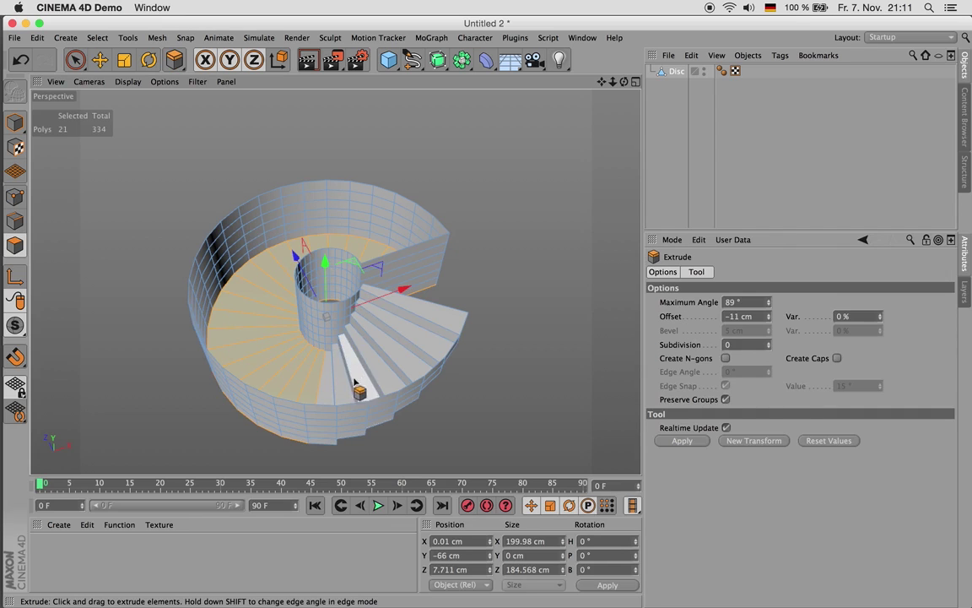
{"action": "left_click_drag", "start_coordinate": [354, 384], "coordinate": [419, 386], "text": "alt"}
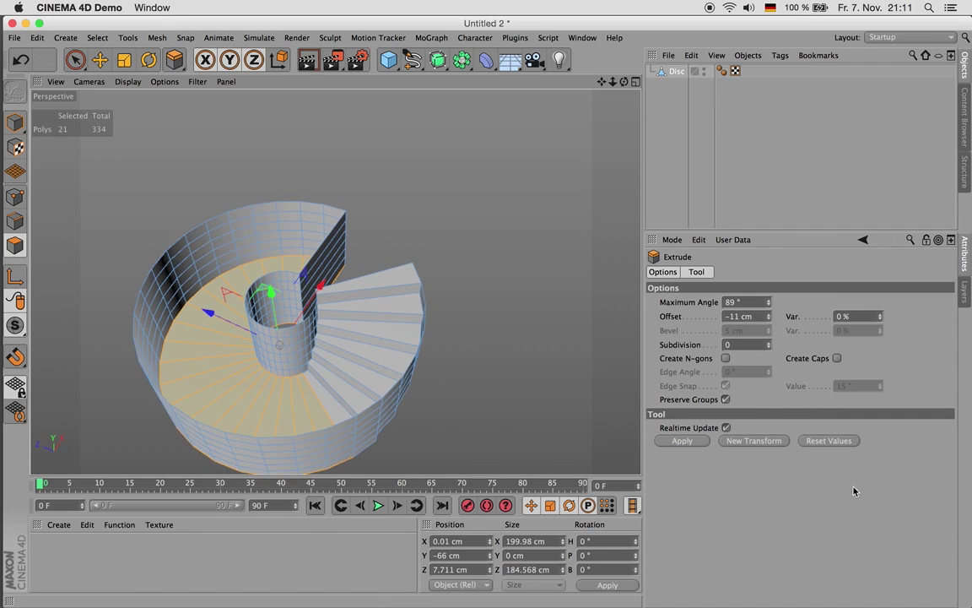
{"action": "left_click", "coordinate": [697, 446]}
- Create the eighth and ninth treads by removing the next wedge from the selection and extruding the rest by -11 cm each time
{"action": "key", "text": "space"}
{"action": "left_click", "coordinate": [322, 406], "text": "ctrl"}
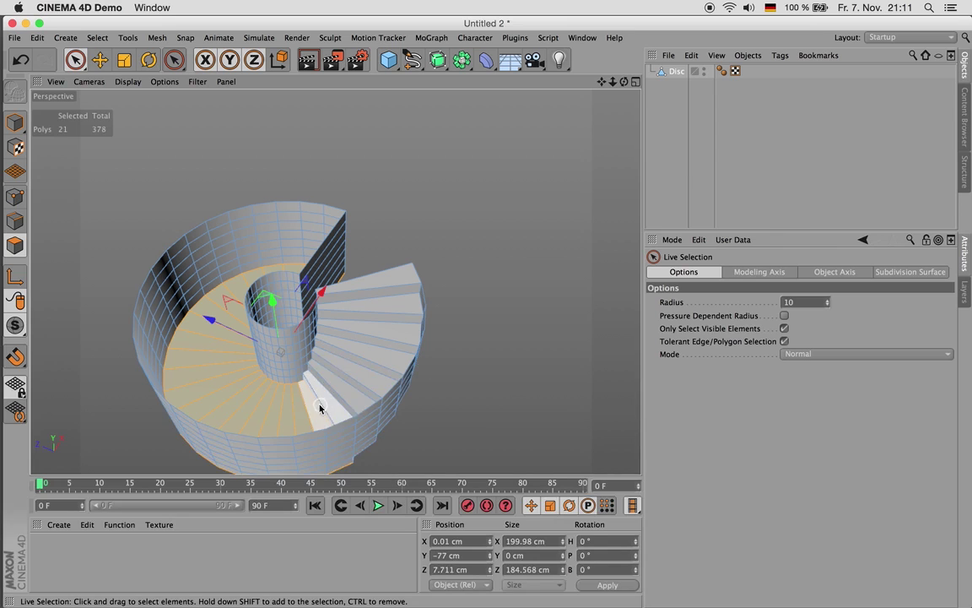
{"action": "key", "text": "space"}
{"action": "left_click", "coordinate": [682, 441]}
{"action": "key", "text": "space"}
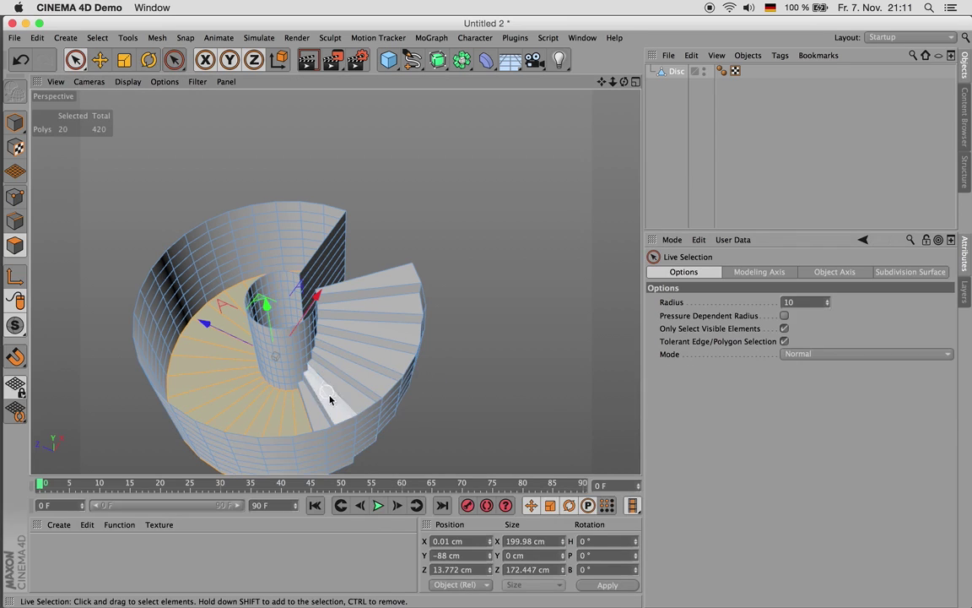
{"action": "left_click", "coordinate": [310, 411], "text": "ctrl"}
{"action": "key", "text": "space"}
{"action": "left_click", "coordinate": [682, 441]}
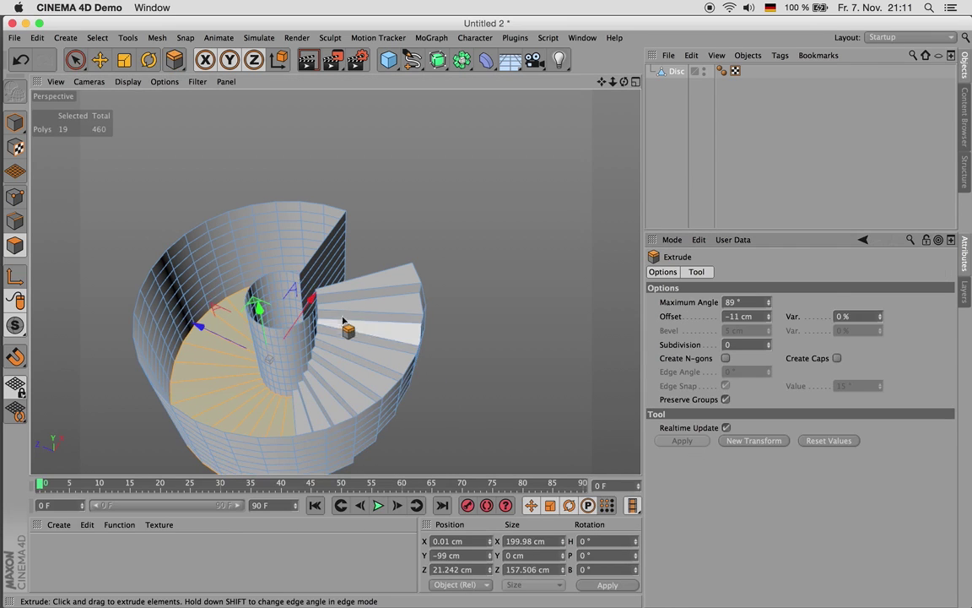
- Deselect the tenth wedge and extrude the remaining selected polygons by -11 cm
{"action": "left_click_drag", "start_coordinate": [325, 327], "coordinate": [451, 268], "text": "alt"}
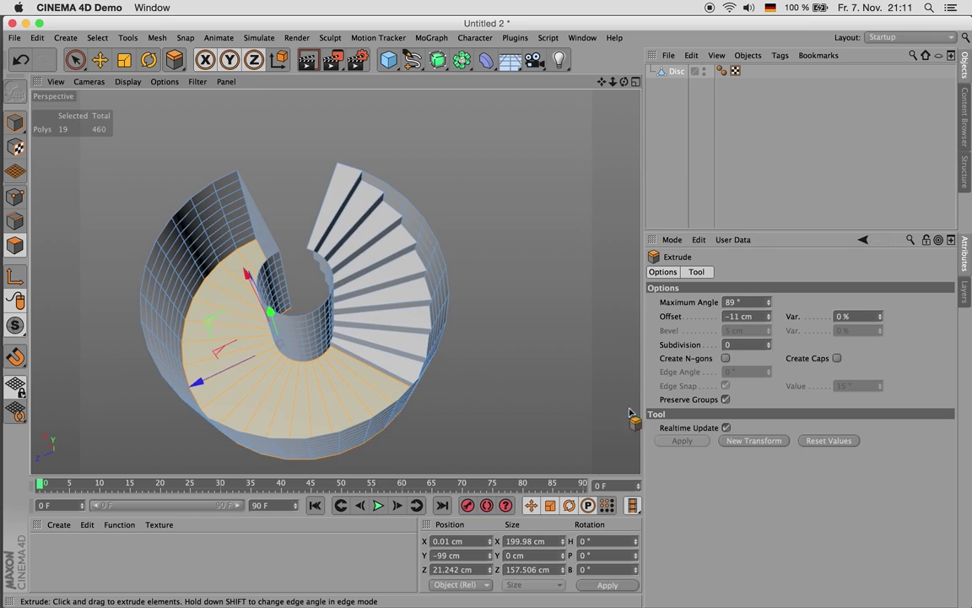
{"action": "key", "text": "space"}
{"action": "left_click", "coordinate": [418, 379], "text": "ctrl"}
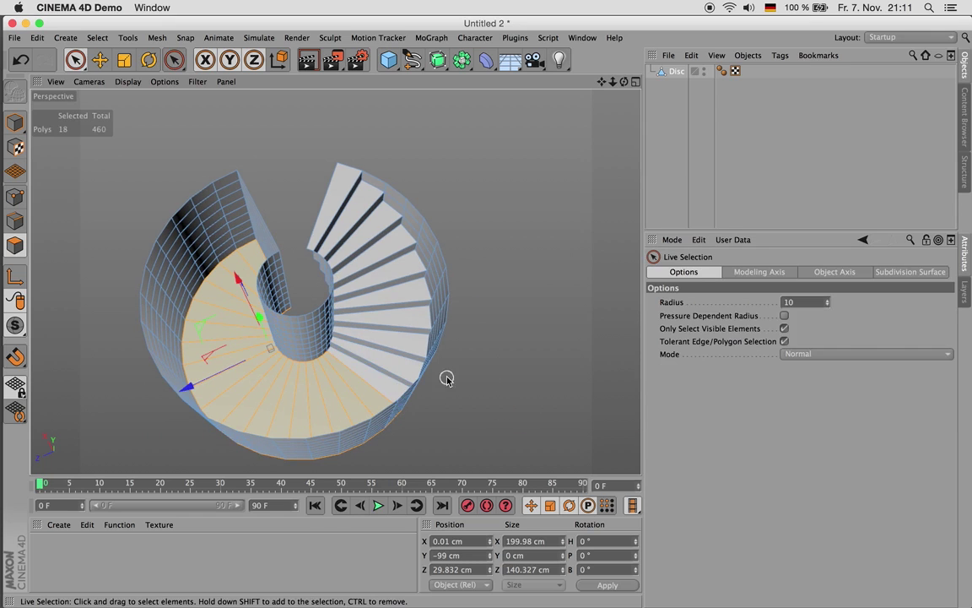
{"action": "key", "text": "space"}
{"action": "left_click", "coordinate": [694, 442]}
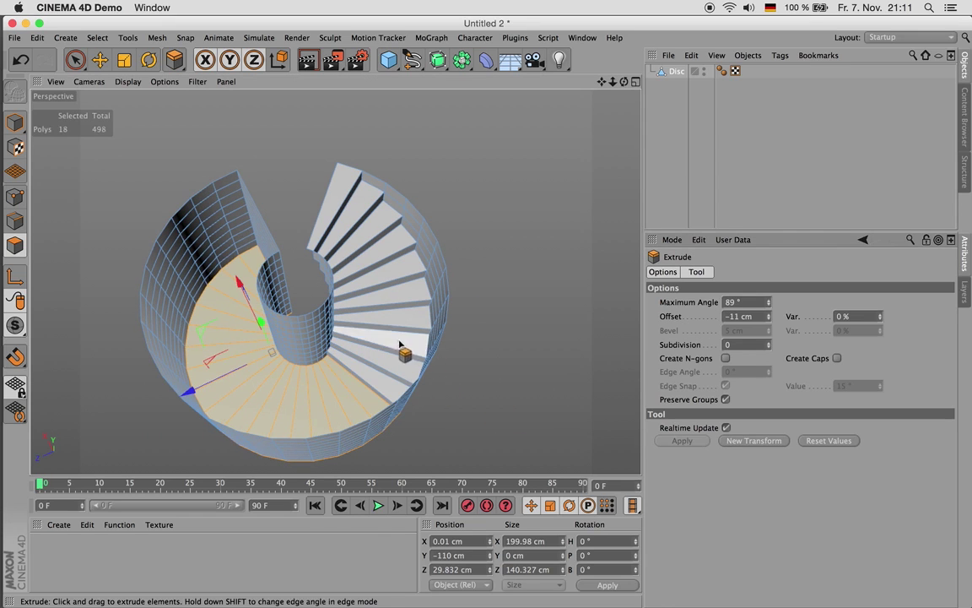
- Deselect the eleventh wedge and extrude the remaining selected polygons by -11 cm
{"action": "key", "text": "space"}
{"action": "left_click", "coordinate": [420, 380], "text": "ctrl"}
{"action": "key", "text": "space"}
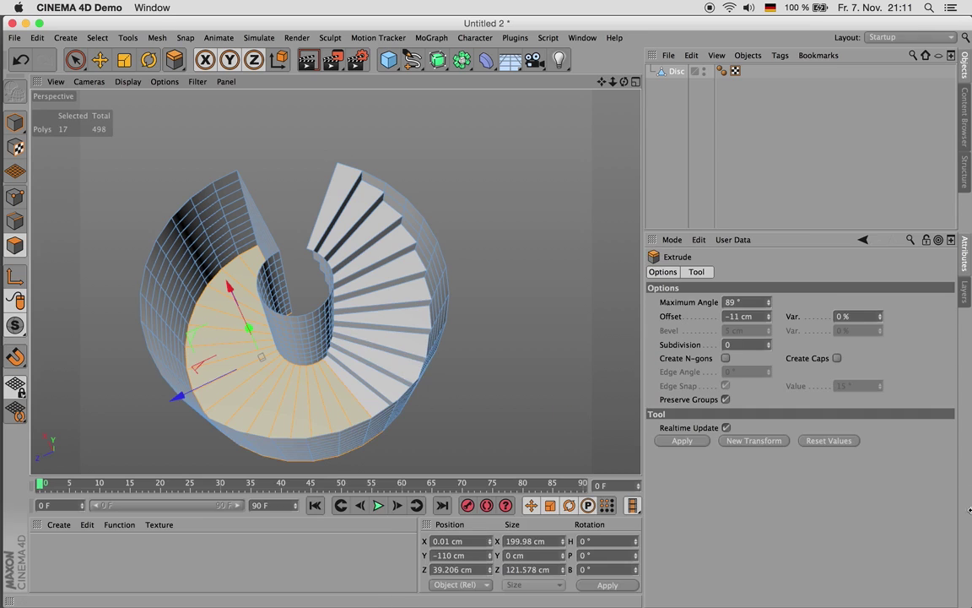
{"action": "left_click", "coordinate": [671, 442]}
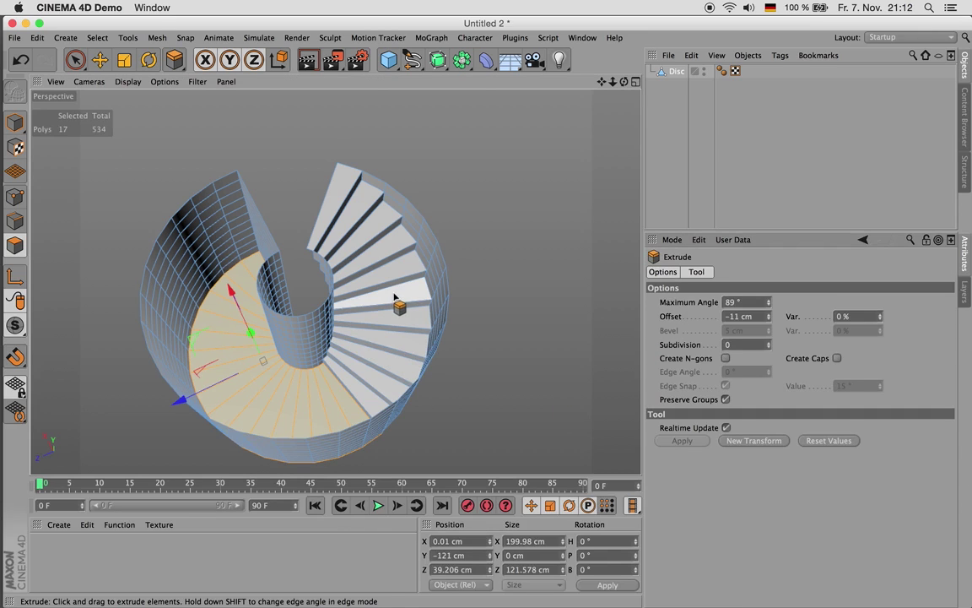
- Deselect the next five wedges together to leave a flat section, and extrude the remaining selected polygons by -11 cm
{"action": "key", "text": "space"}
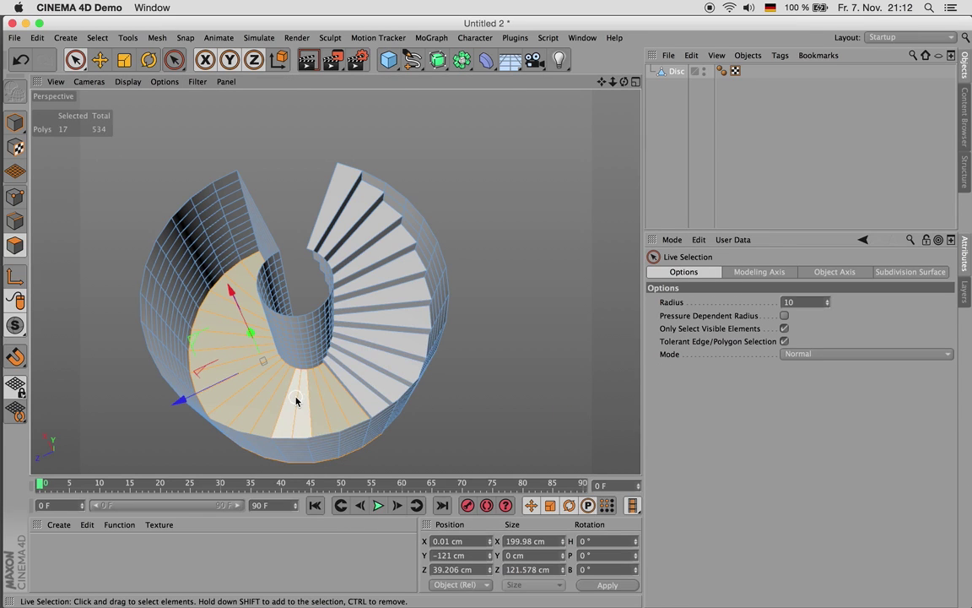
{"action": "left_click_drag", "start_coordinate": [295, 401], "coordinate": [346, 402], "text": "ctrl"}
{"action": "key", "text": "space"}
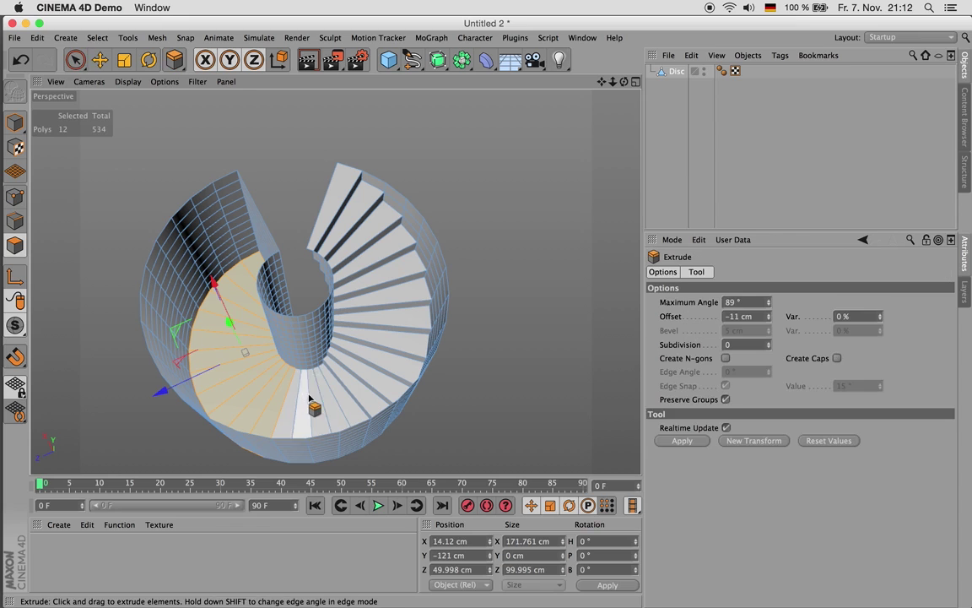
{"action": "left_click", "coordinate": [671, 441]}
- Form the first two treads below the flat five-wedge section, deselecting one wedge before each -11 cm extrusion of the rest
{"action": "left_click_drag", "start_coordinate": [257, 379], "coordinate": [402, 294], "text": "alt"}
{"action": "key", "text": "space"}
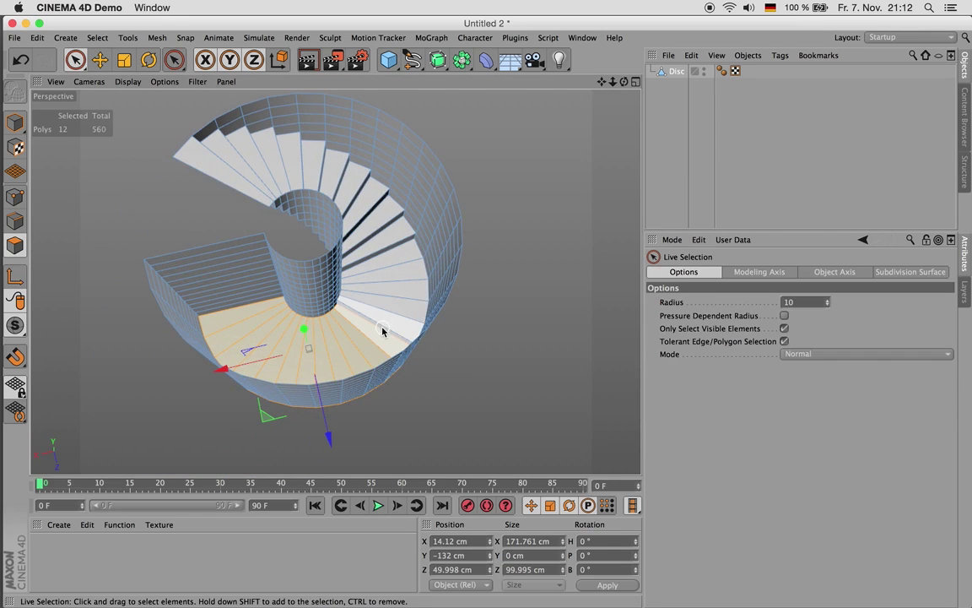
{"action": "left_click", "coordinate": [390, 341], "text": "ctrl"}
{"action": "key", "text": "space"}
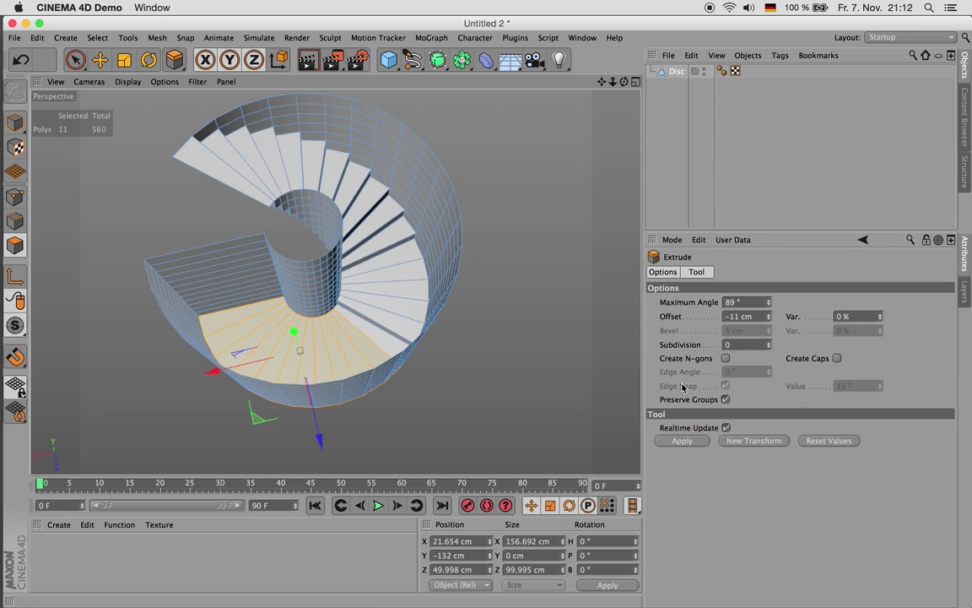
{"action": "left_click", "coordinate": [694, 445]}
{"action": "key", "text": "space"}
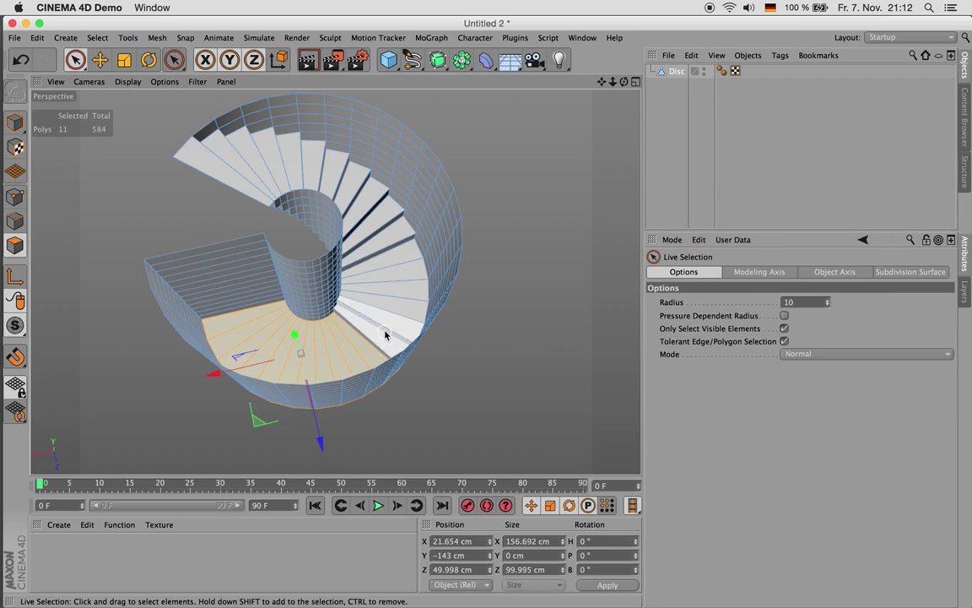
{"action": "key", "text": "space"}
{"action": "key", "text": "space"}
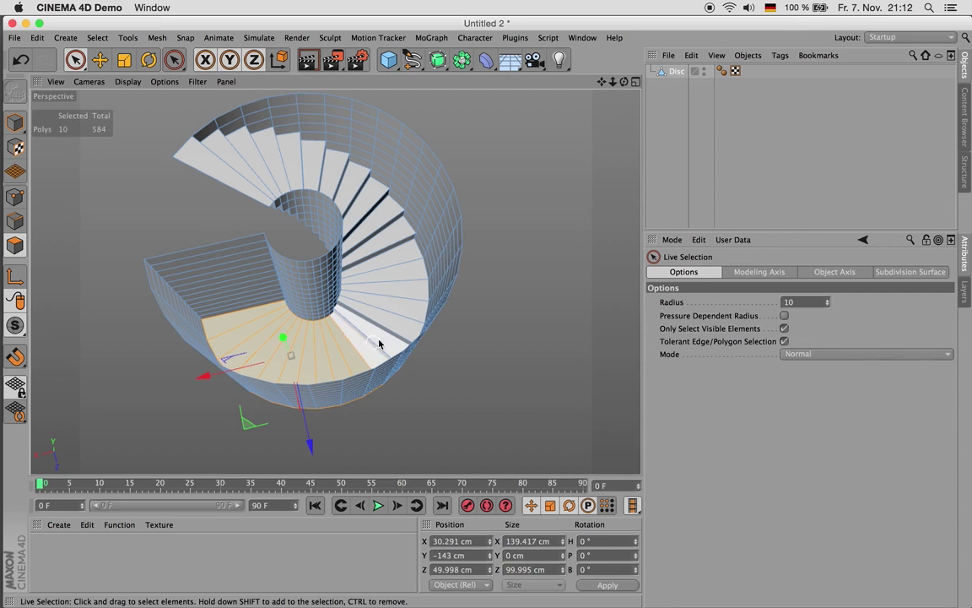
{"action": "left_click", "coordinate": [382, 345], "text": "ctrl"}
{"action": "key", "text": "space"}
{"action": "left_click", "coordinate": [684, 441]}
- Add the third and fourth treads below the flat section by dropping the next wedge before each -11 cm extrusion
{"action": "key", "text": "space"}
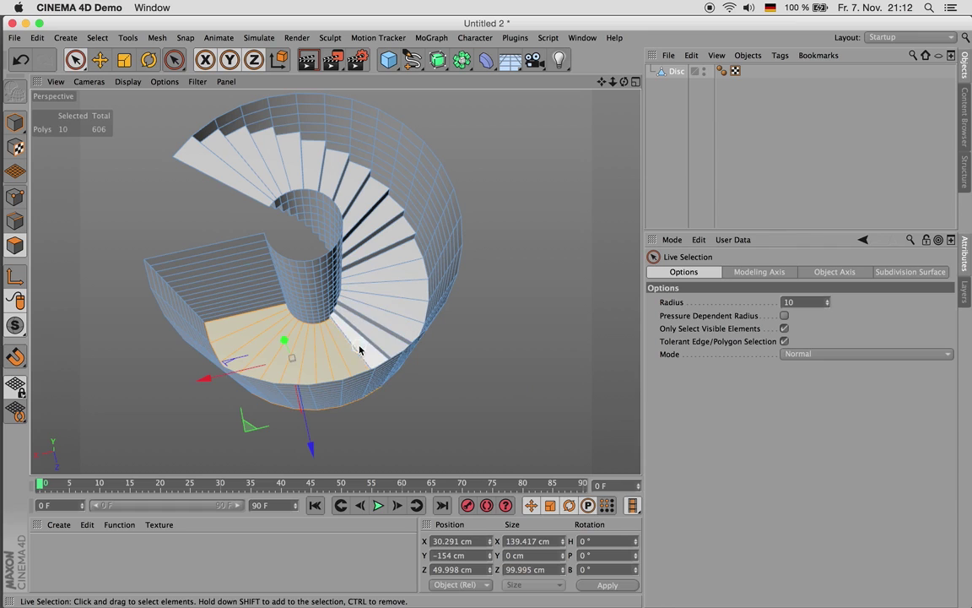
{"action": "left_click", "coordinate": [359, 348], "text": "ctrl"}
{"action": "key", "text": "space"}
{"action": "left_click", "coordinate": [684, 440]}
{"action": "key", "text": "space"}
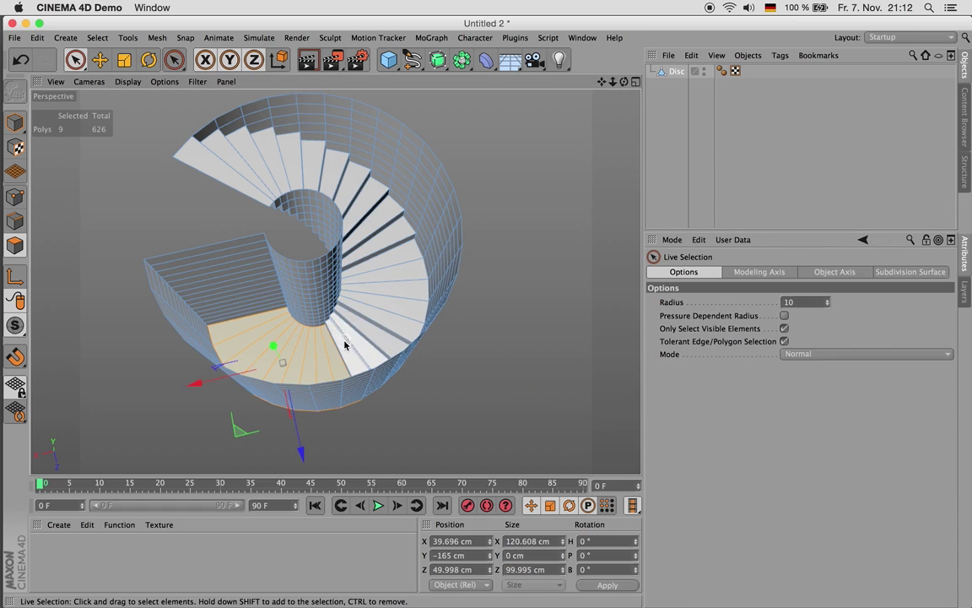
{"action": "left_click", "coordinate": [344, 344], "text": "ctrl"}
{"action": "key", "text": "space"}
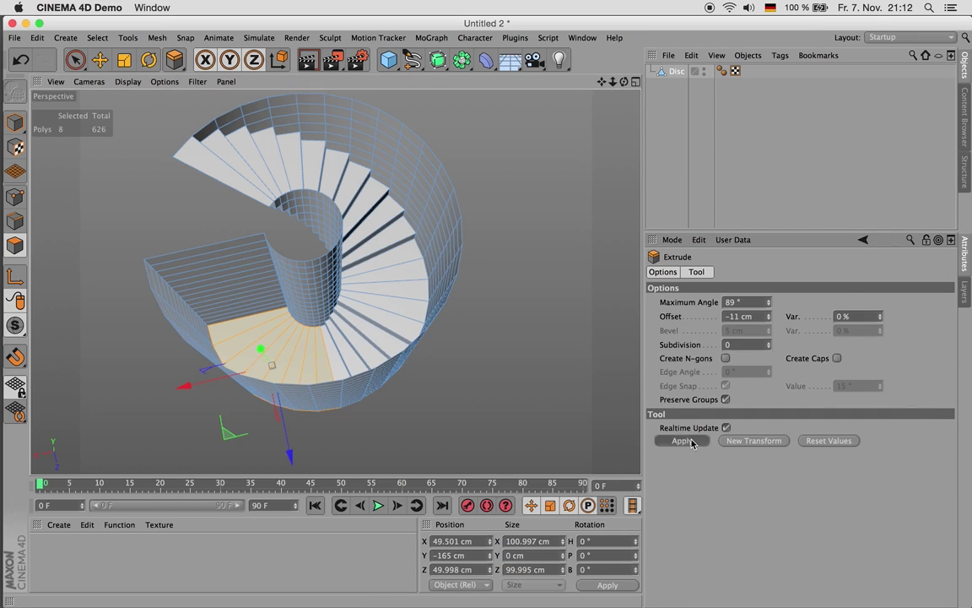
{"action": "left_click", "coordinate": [683, 440]}
- Create the fifth and sixth treads below the flat section, removing one wedge from the selection before each -11 cm extrusion
{"action": "key", "text": "space"}
{"action": "left_click", "coordinate": [346, 359], "text": "ctrl"}
{"action": "key", "text": "space"}
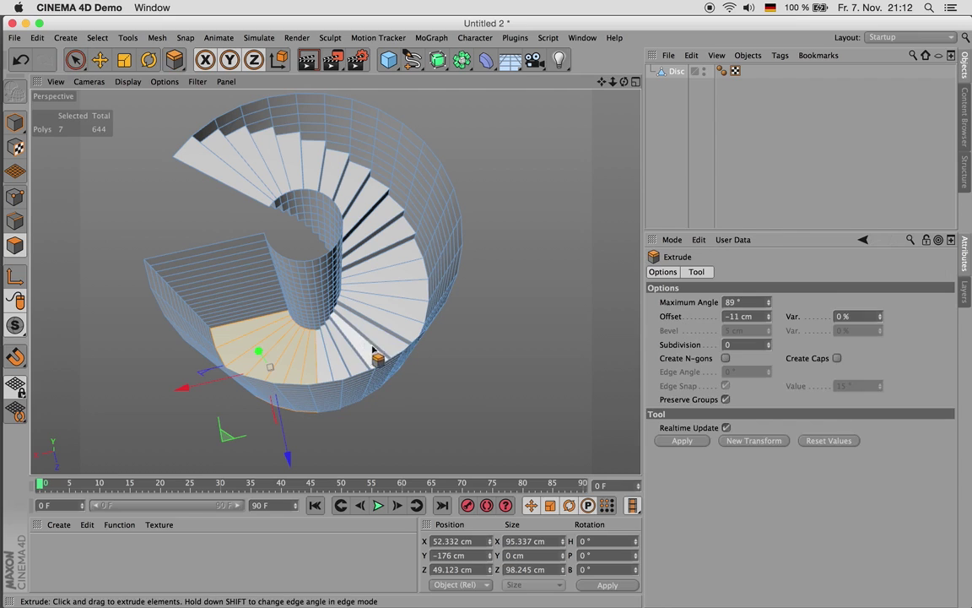
{"action": "left_click", "coordinate": [671, 440]}
{"action": "key", "text": "space"}
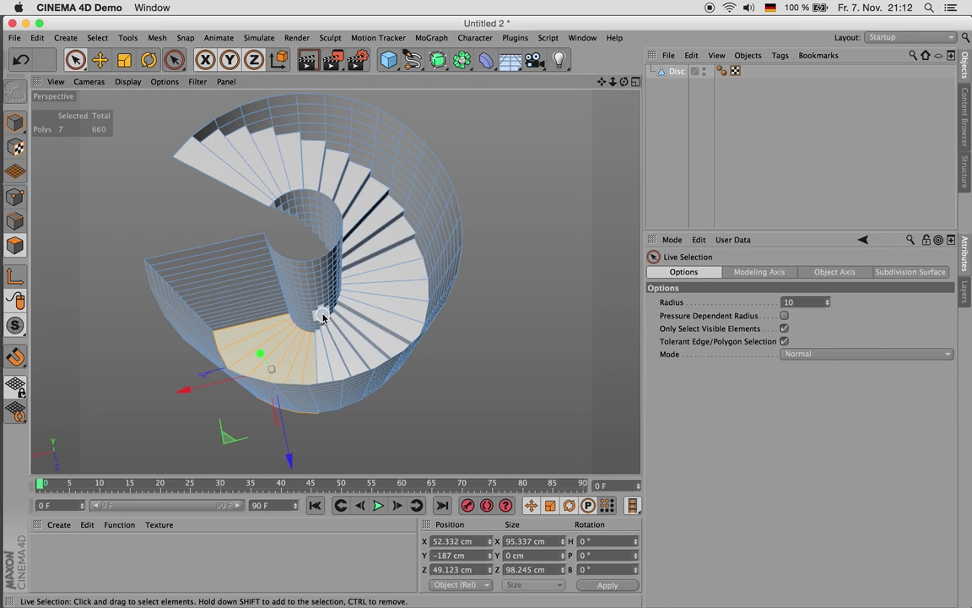
{"action": "left_click_drag", "start_coordinate": [323, 317], "coordinate": [382, 339], "text": "alt"}
{"action": "key", "text": "space"}
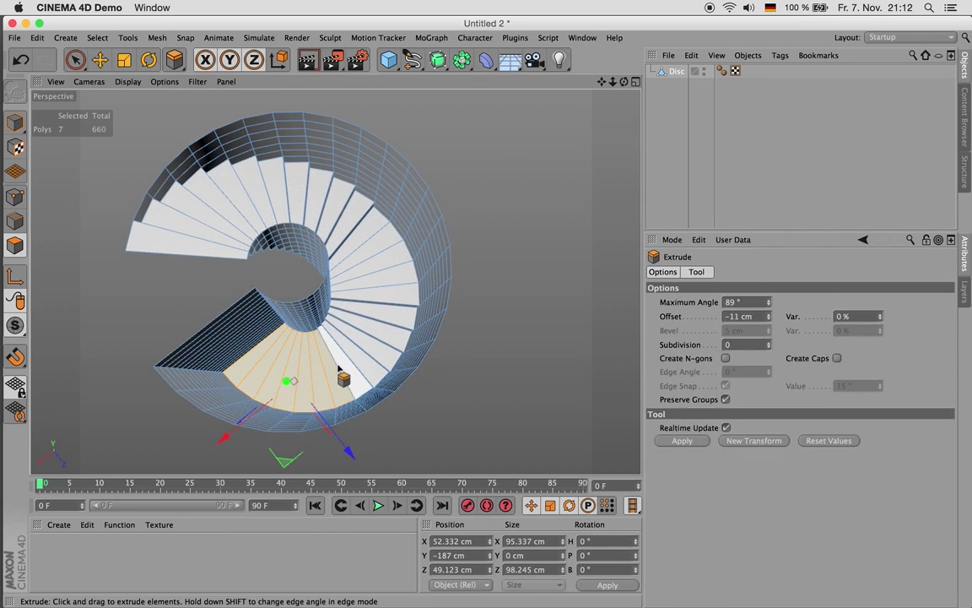
{"action": "key", "text": "space"}
{"action": "left_click", "coordinate": [340, 364], "text": "ctrl"}
{"action": "key", "text": "space"}
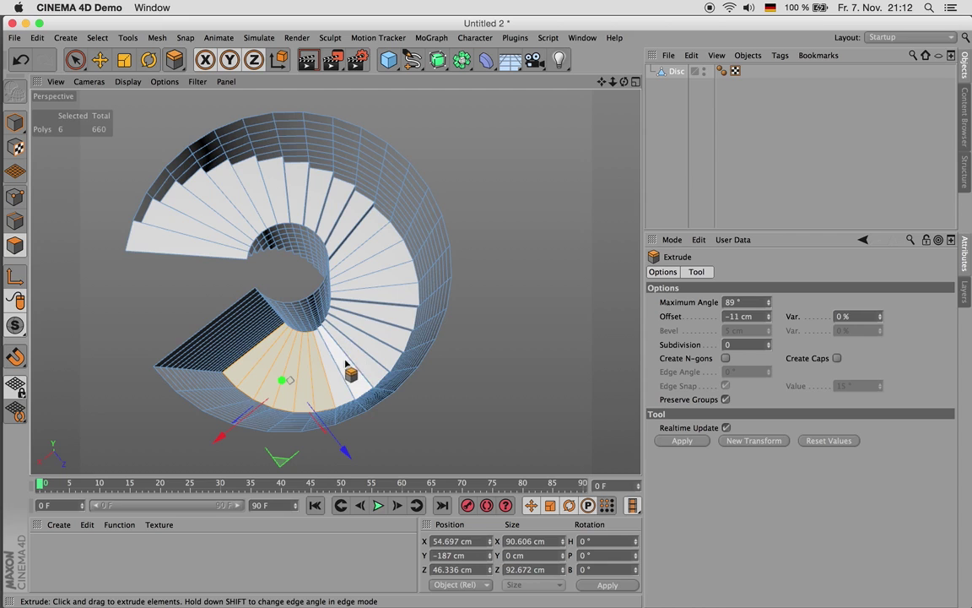
{"action": "left_click_drag", "start_coordinate": [346, 363], "coordinate": [418, 345], "text": "alt"}
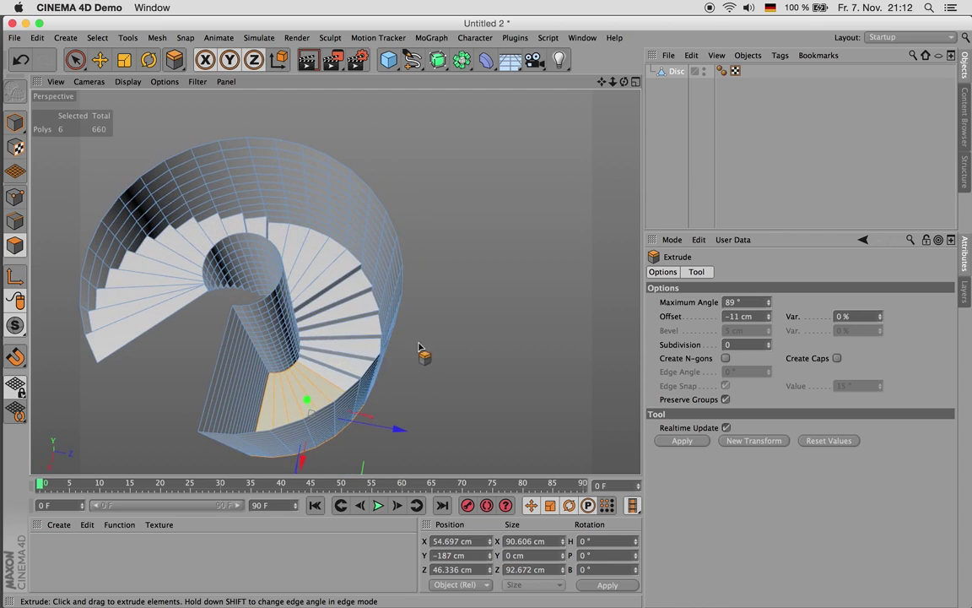
{"action": "key", "text": "space"}
{"action": "key", "text": "space"}
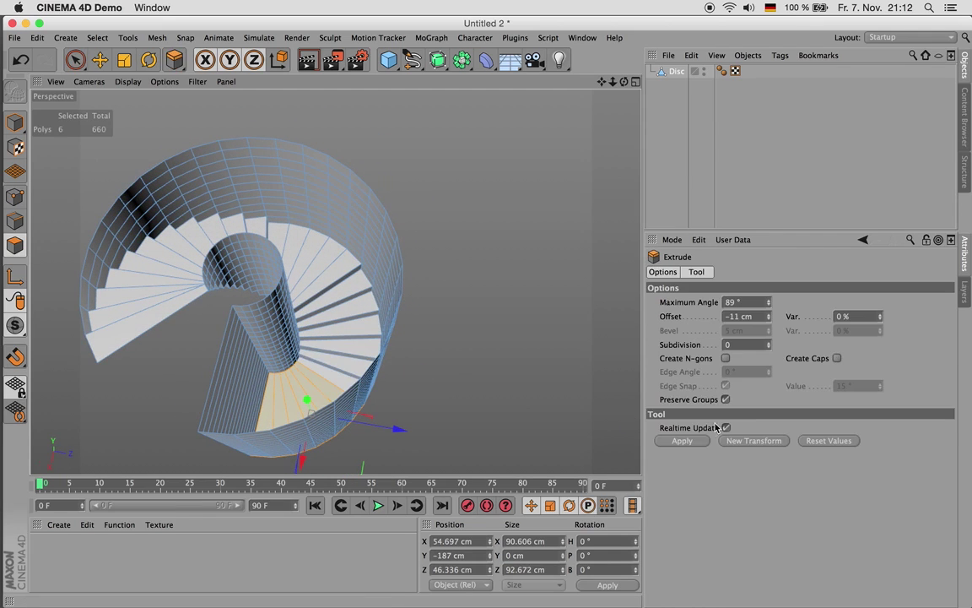
- Continue with the seventh and eighth treads below the flat section, deselecting one wedge before extruding the others by -11 cm
{"action": "key", "text": "space"}
{"action": "left_click", "coordinate": [334, 371], "text": "ctrl"}
{"action": "key", "text": "space"}
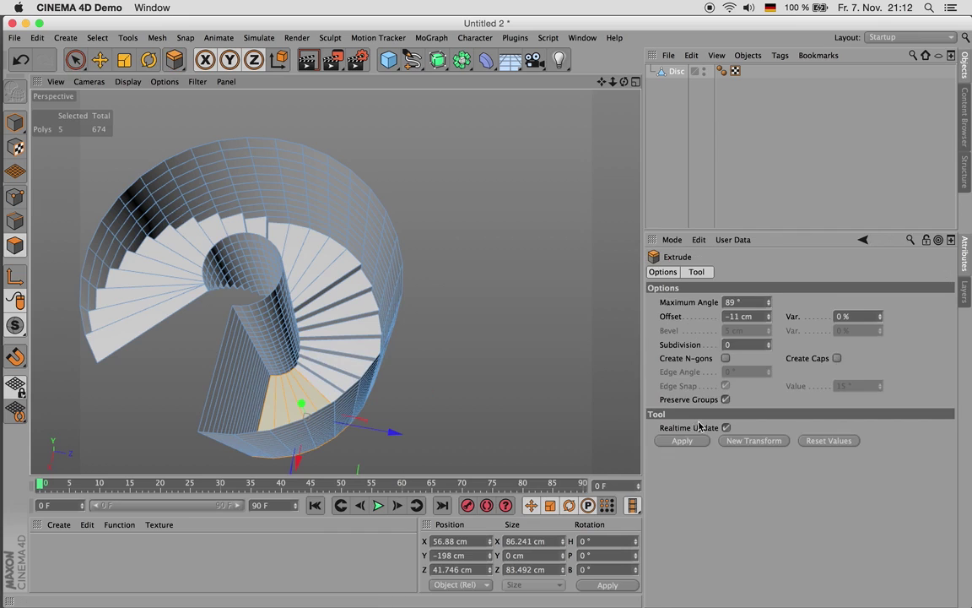
{"action": "key", "text": "space"}
{"action": "left_click", "coordinate": [317, 386], "text": "ctrl"}
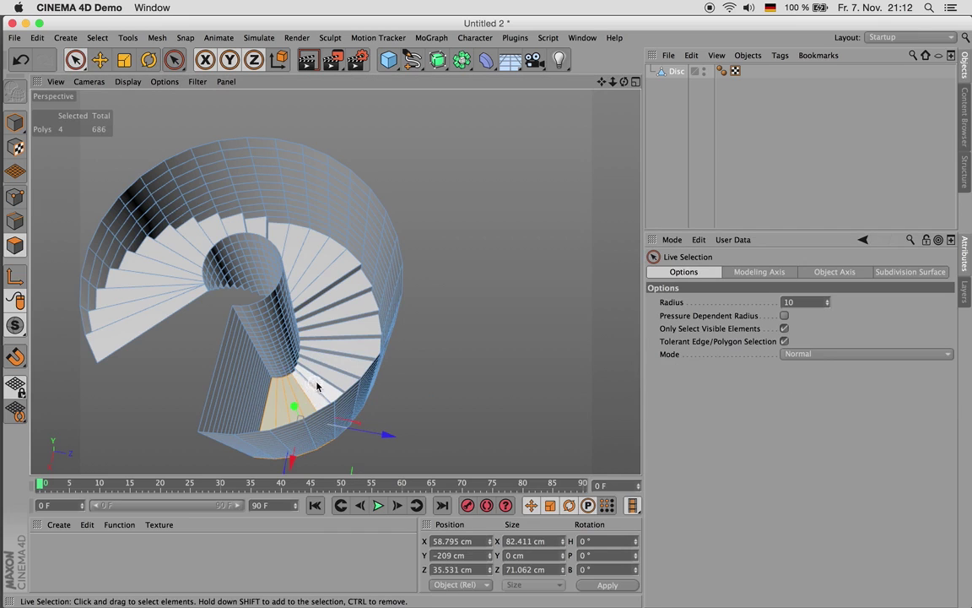
{"action": "key", "text": "space"}
{"action": "left_click_drag", "start_coordinate": [317, 387], "coordinate": [338, 373]}
- Form the last treads by deselecting one wedge before each -11 cm extrusion until only two polygons are left selected
{"action": "key", "text": "space"}
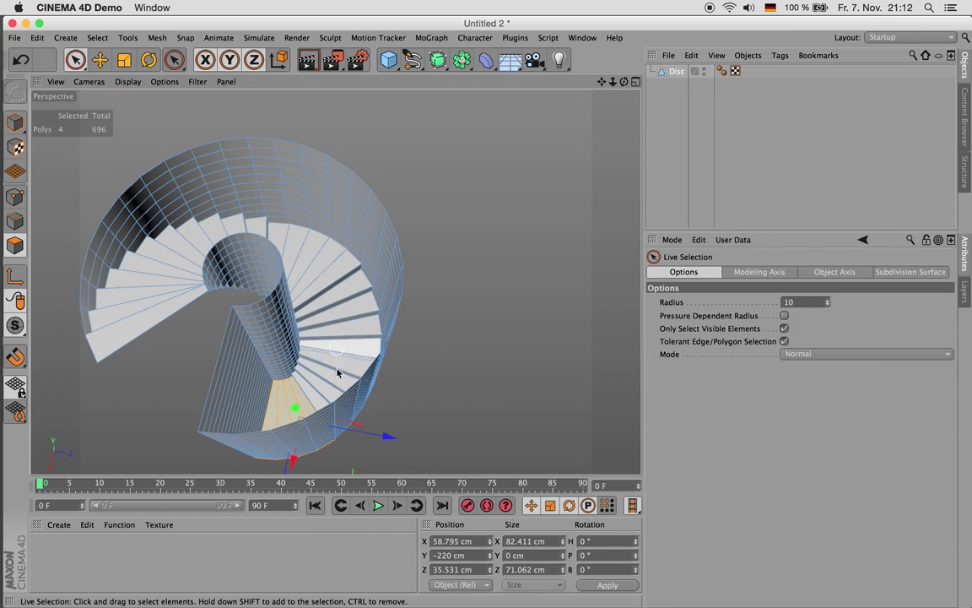
{"action": "left_click", "coordinate": [312, 389], "text": "ctrl"}
{"action": "key", "text": "space"}
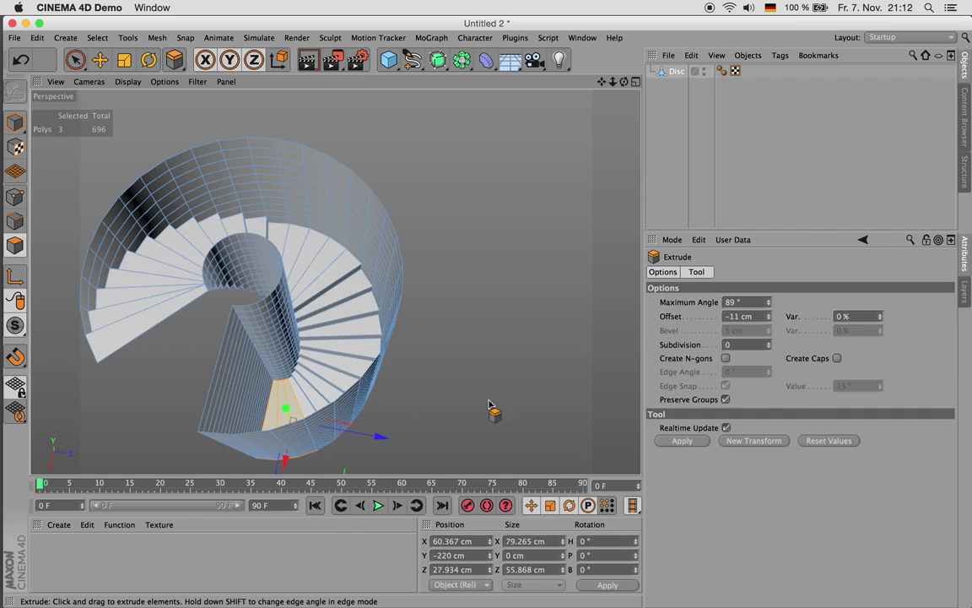
{"action": "left_click", "coordinate": [682, 441]}
{"action": "key", "text": "space"}
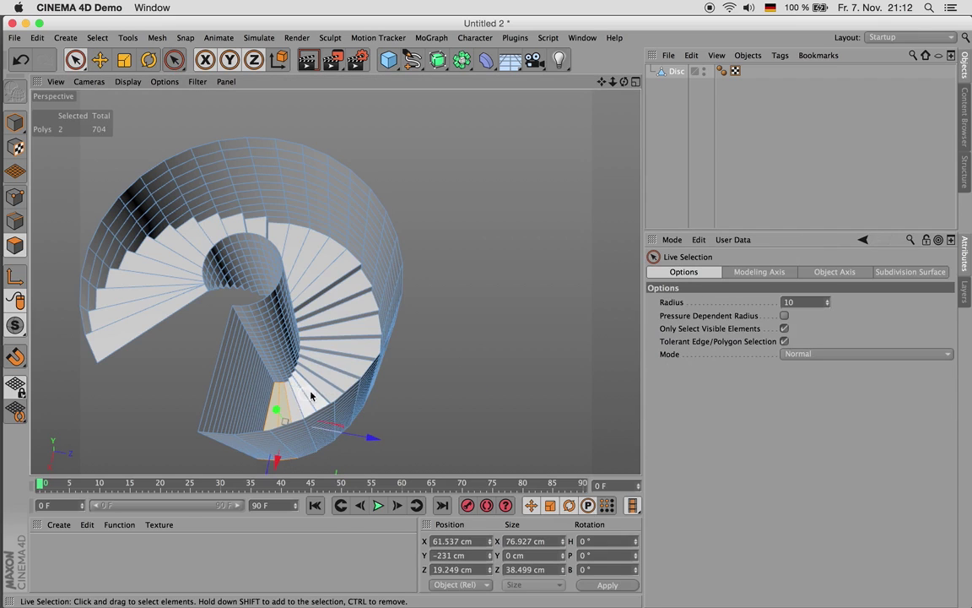
{"action": "key", "text": "space"}
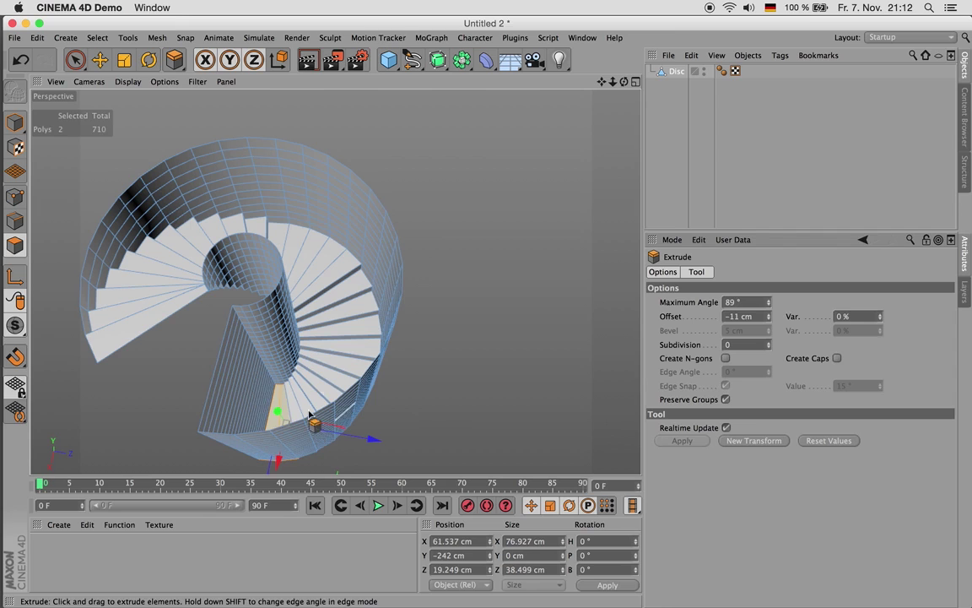
{"action": "left_click_drag", "start_coordinate": [311, 419], "coordinate": [272, 411]}
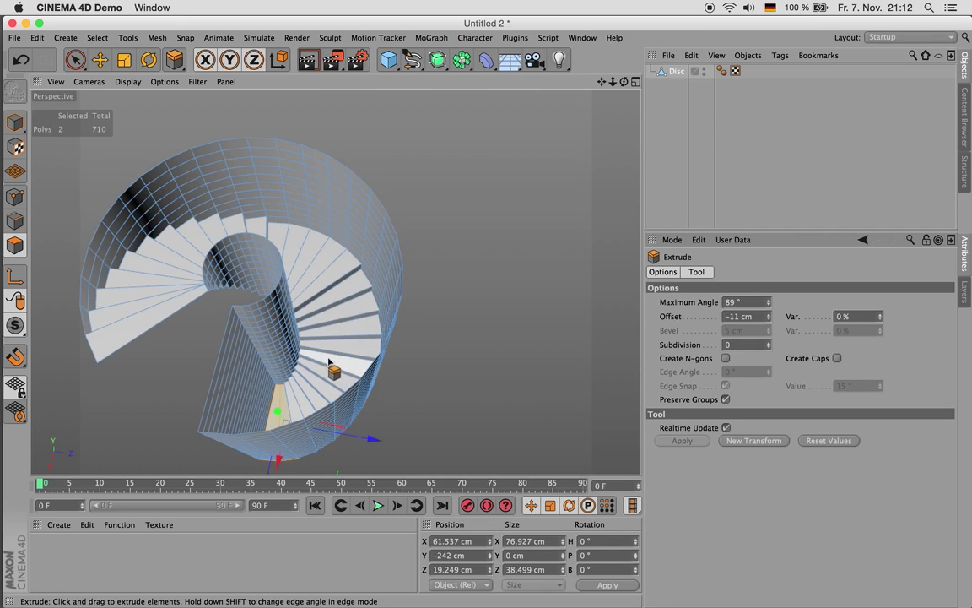
- Select the vertical strip of polygons closing off the staircase's lowest end with Live Selection and delete them
{"action": "left_click_drag", "start_coordinate": [329, 361], "coordinate": [402, 298], "text": "alt"}
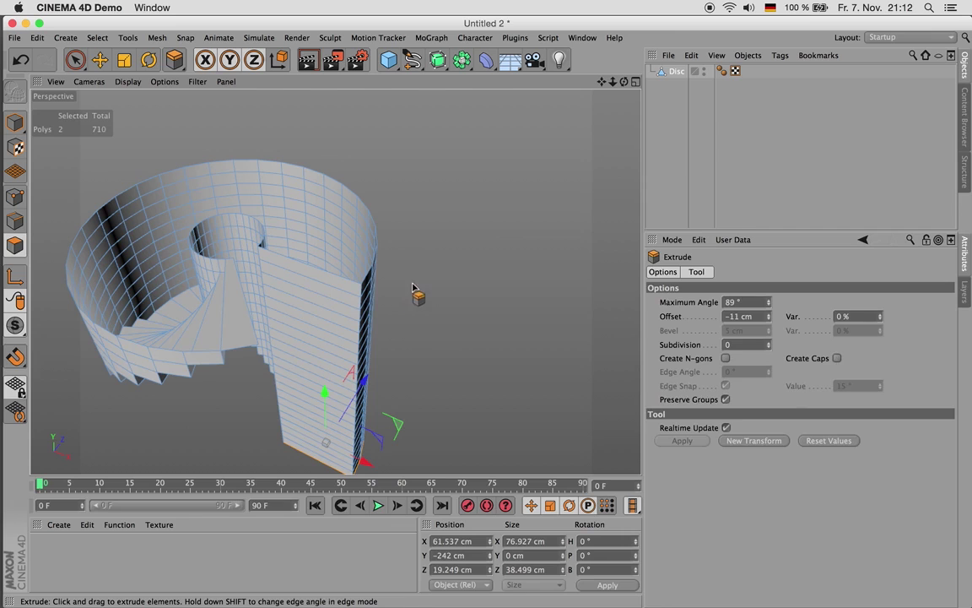
{"action": "key", "text": "space"}
{"action": "scroll", "coordinate": [301, 272], "scroll_direction": "down", "scroll_amount": 5}
{"action": "left_click_drag", "start_coordinate": [314, 281], "coordinate": [311, 429]}
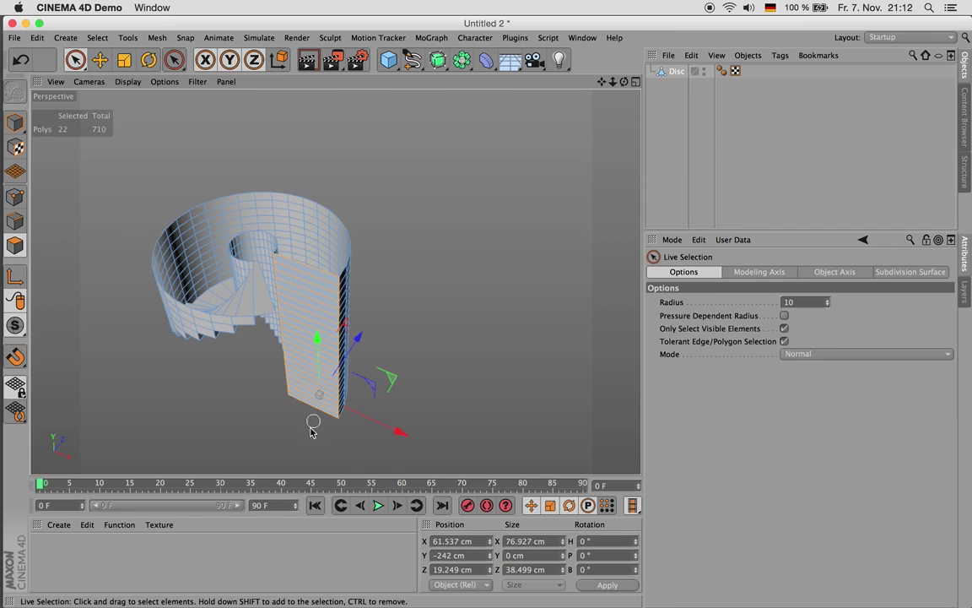
{"action": "key", "text": "Delete"}
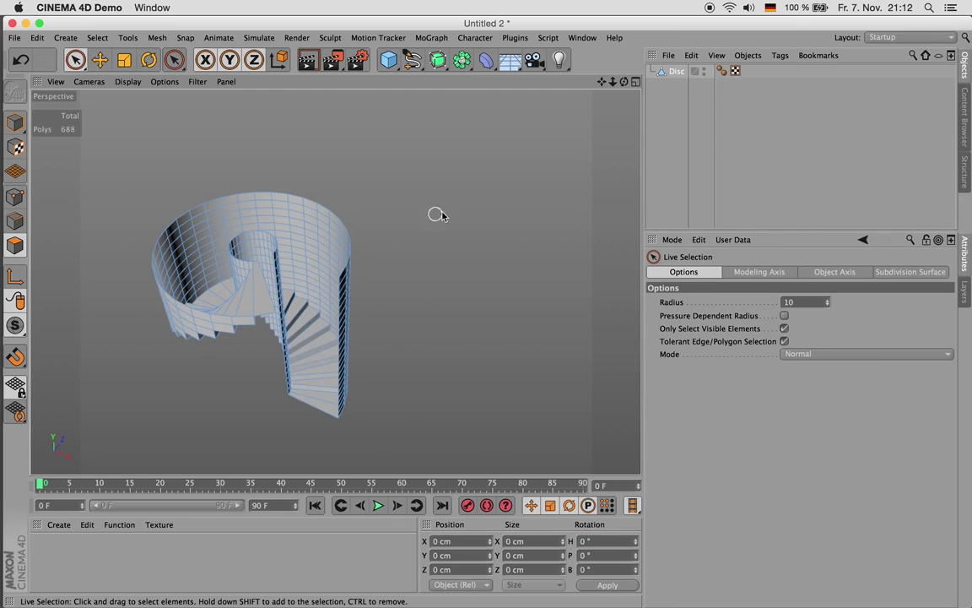
{"action": "left_click_drag", "start_coordinate": [436, 215], "coordinate": [352, 224], "text": "alt"}
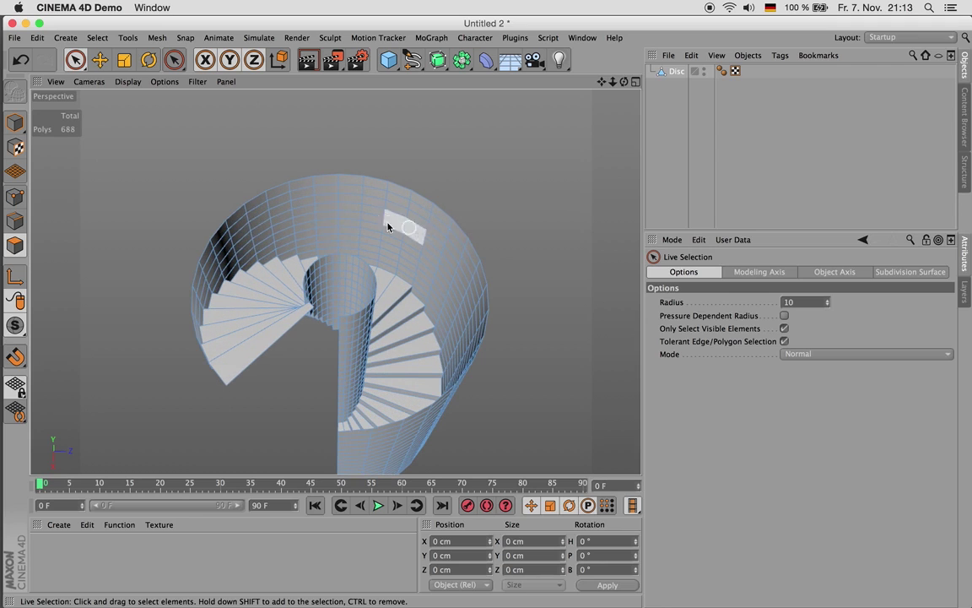
{"action": "mouse_move", "coordinate": [244, 201]}
{"action": "left_mouse_down"}
{"action": "mouse_move", "coordinate": [481, 268]}
{"action": "mouse_move", "coordinate": [479, 366]}
{"action": "left_mouse_up"}
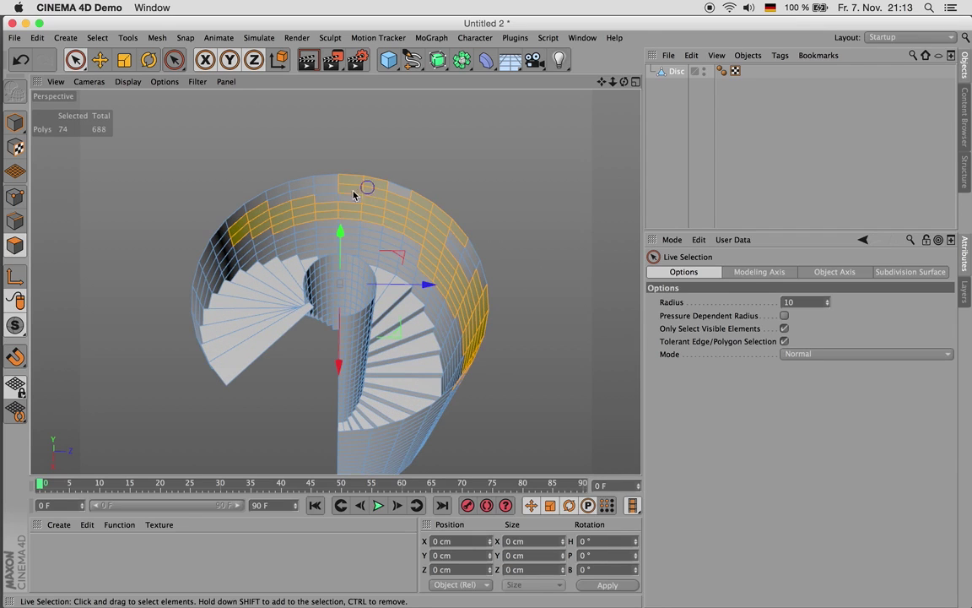
{"action": "mouse_move", "coordinate": [307, 238]}
{"action": "left_mouse_down"}
{"action": "mouse_move", "coordinate": [245, 224]}
{"action": "mouse_move", "coordinate": [145, 337]}
{"action": "left_mouse_up"}
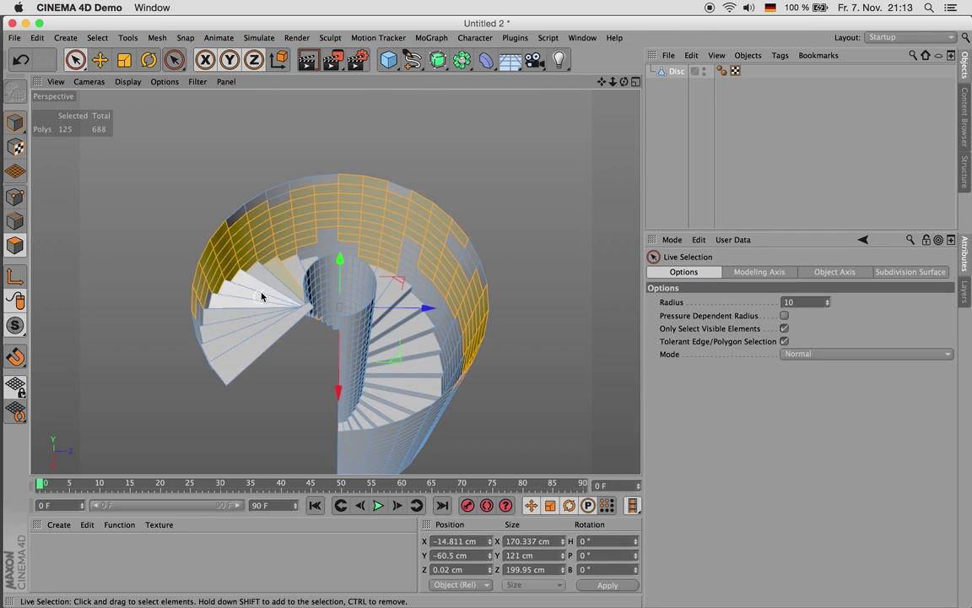
- Select the complete band of stair treads and risers with Loop Selection
{"action": "key", "text": "u"}
{"action": "key", "text": "l"}
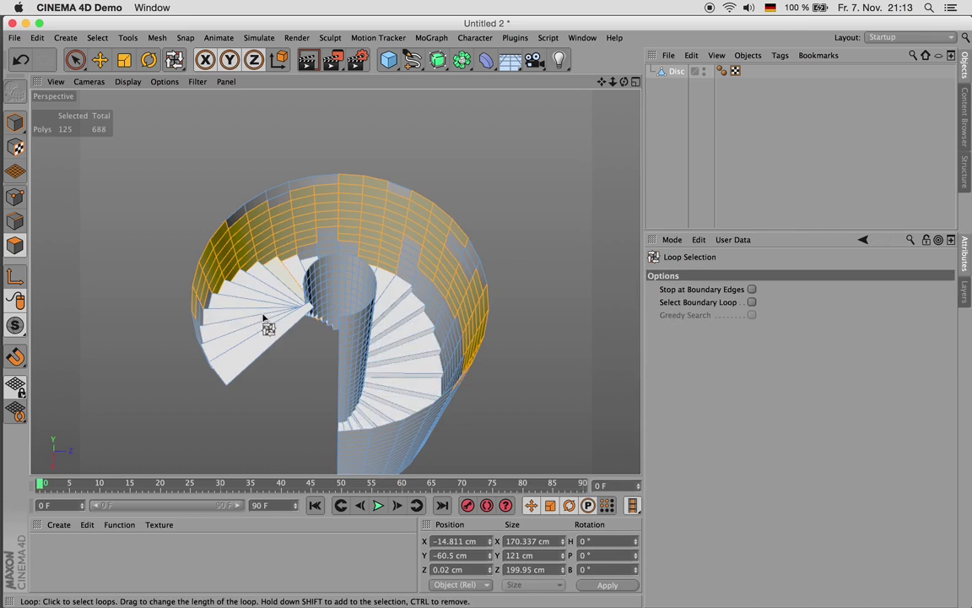
{"action": "left_click", "coordinate": [262, 324]}
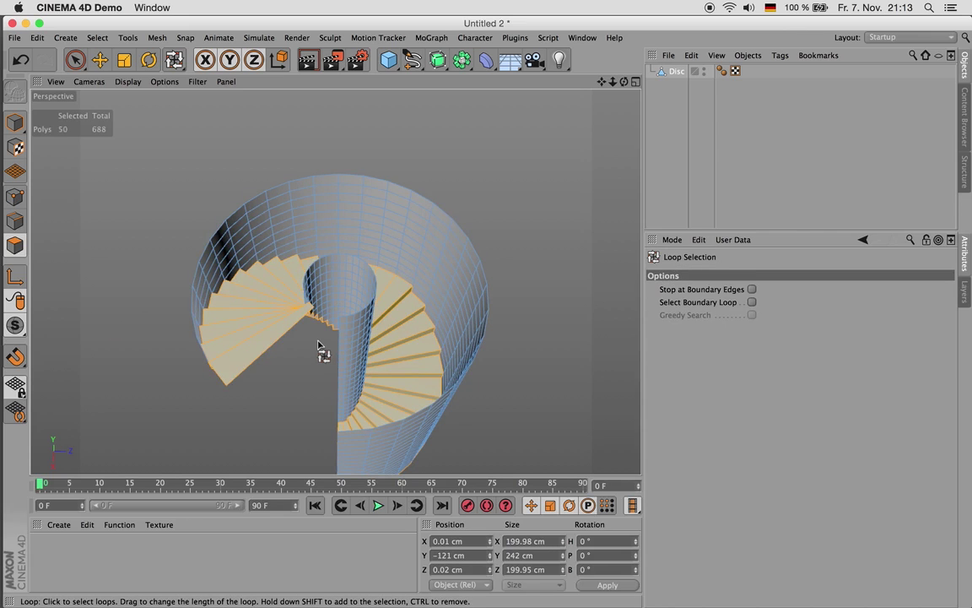
{"action": "left_click", "coordinate": [97, 37]}
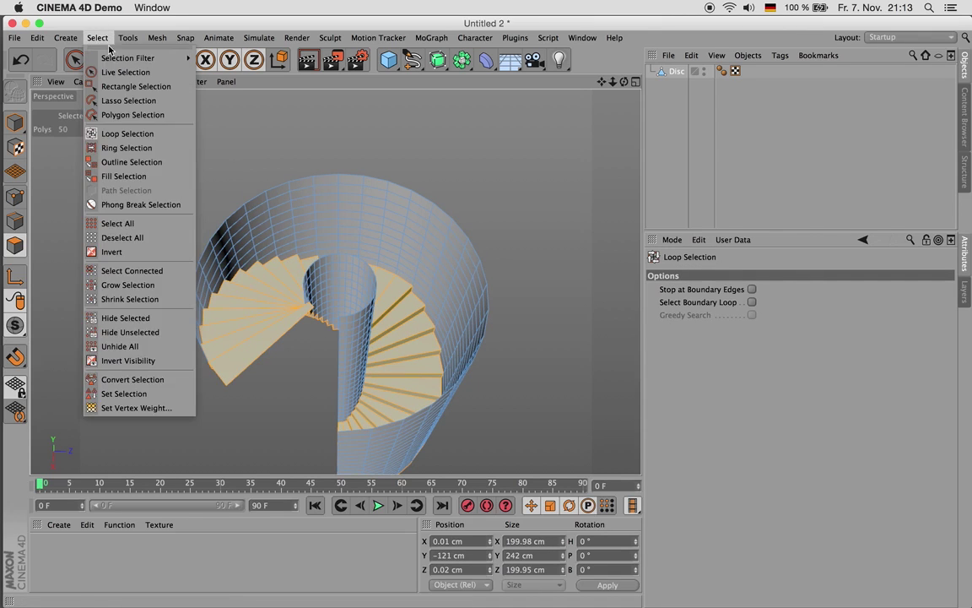
{"action": "left_click", "coordinate": [128, 135]}
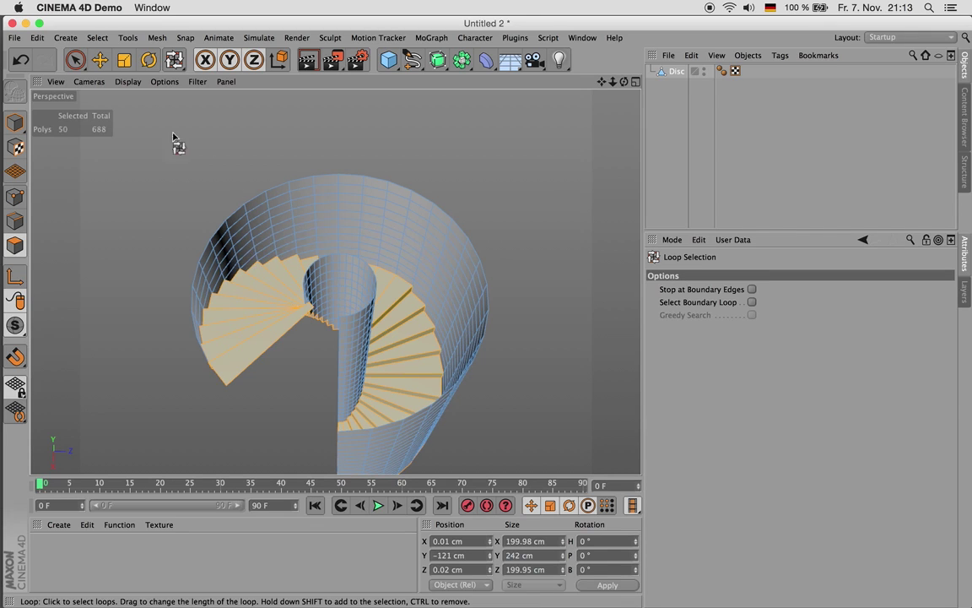
- Select the whole outer wall with Fill Selection and split it into a separate object
{"action": "left_click", "coordinate": [97, 37]}
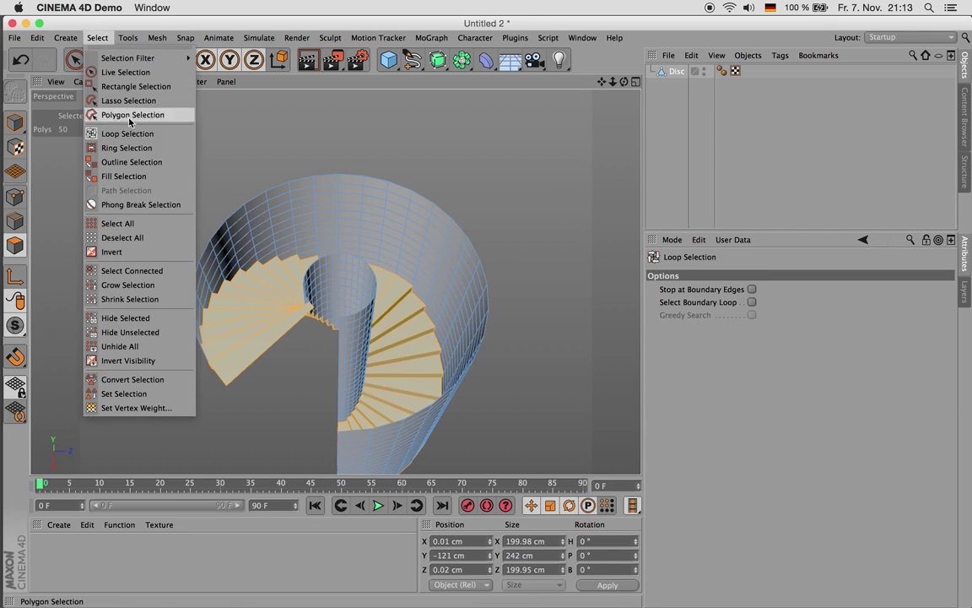
{"action": "left_click", "coordinate": [124, 175]}
{"action": "left_click", "coordinate": [269, 224]}
{"action": "left_click_drag", "start_coordinate": [601, 83], "coordinate": [585, 6]}
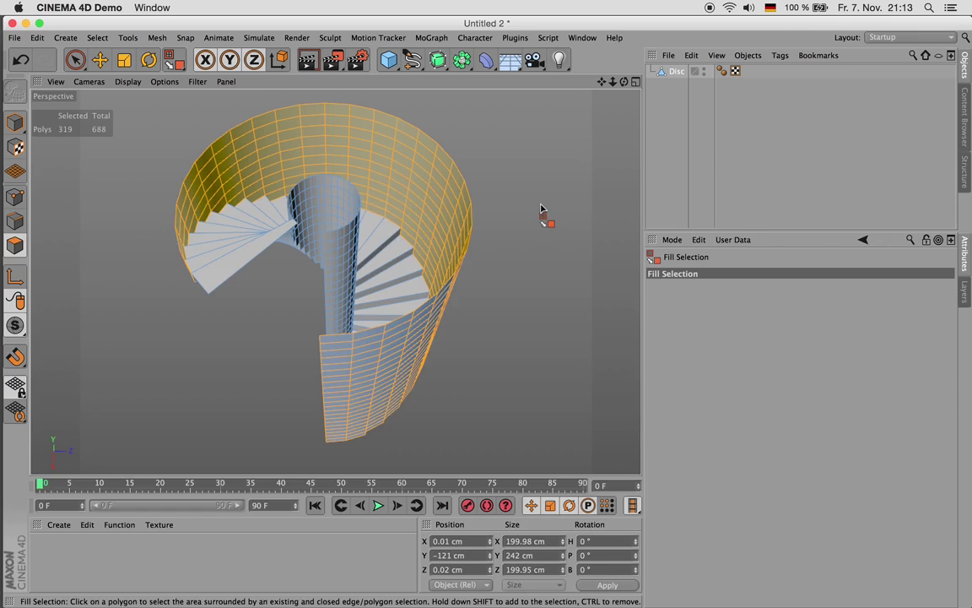
{"action": "left_click", "coordinate": [157, 37]}
{"action": "mouse_move", "coordinate": [175, 74]}
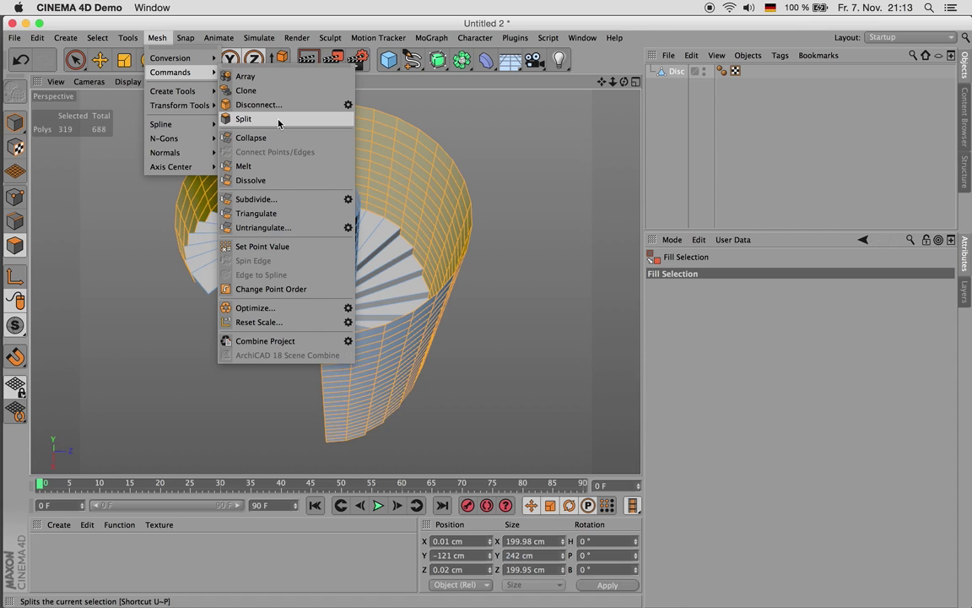
{"action": "left_click", "coordinate": [279, 119]}
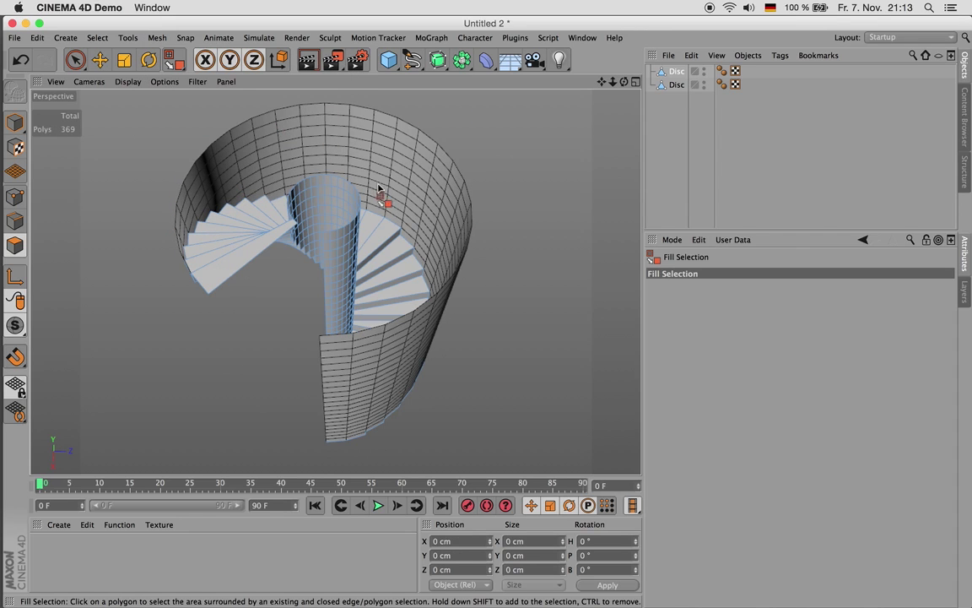
- Rename the split-off outer wall object as wall and hide it in the scene
{"action": "double_click", "coordinate": [677, 82]}
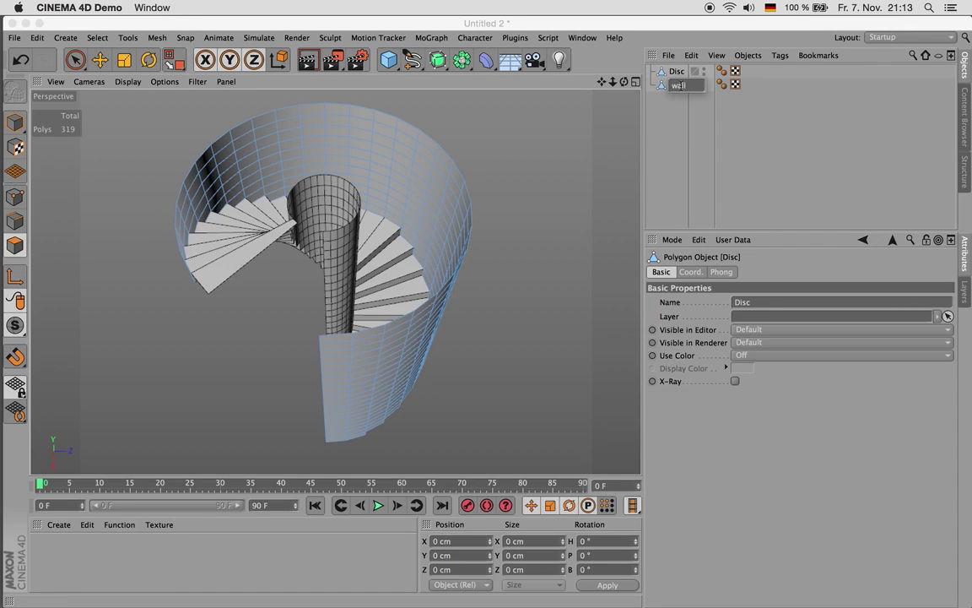
{"action": "key", "text": "Return"}
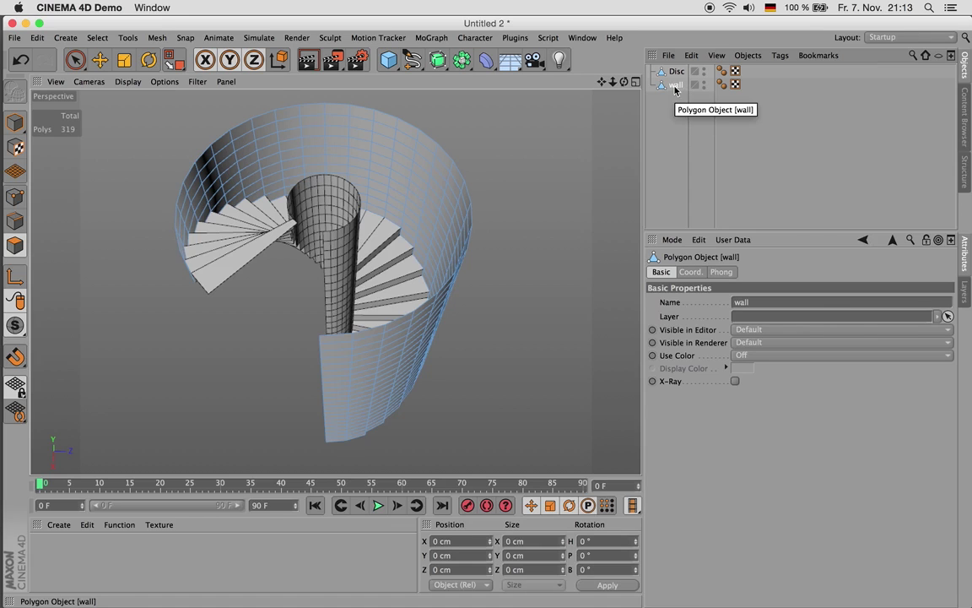
{"action": "left_click", "coordinate": [676, 72]}
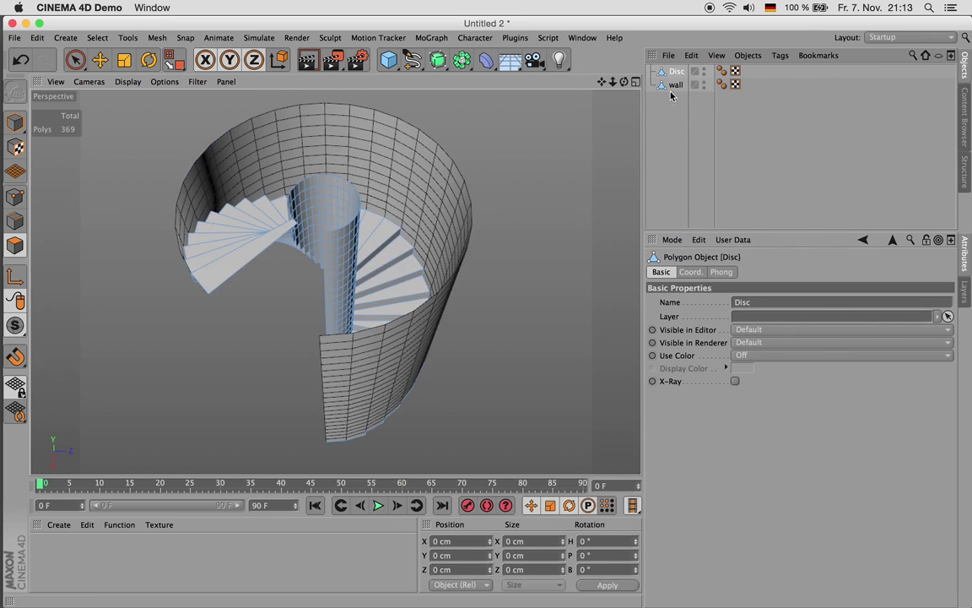
{"action": "double_click", "coordinate": [704, 83], "text": "alt"}
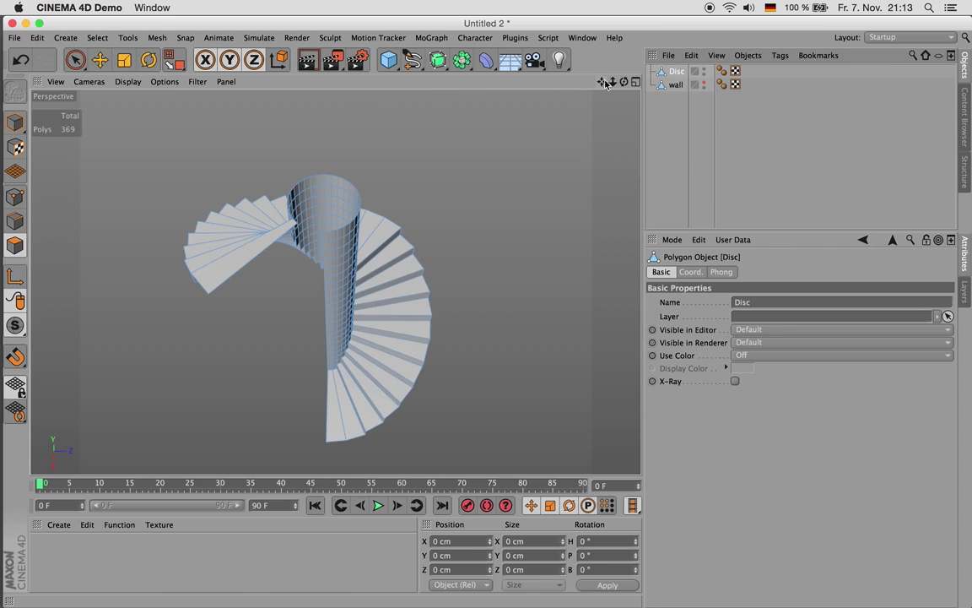
- Ring-select the uppermost rows of vertical edges around the inner column with Ring Selection
{"action": "left_click_drag", "start_coordinate": [624, 82], "coordinate": [609, 61]}
{"action": "scroll", "coordinate": [456, 394], "scroll_direction": "up", "scroll_amount": 5}
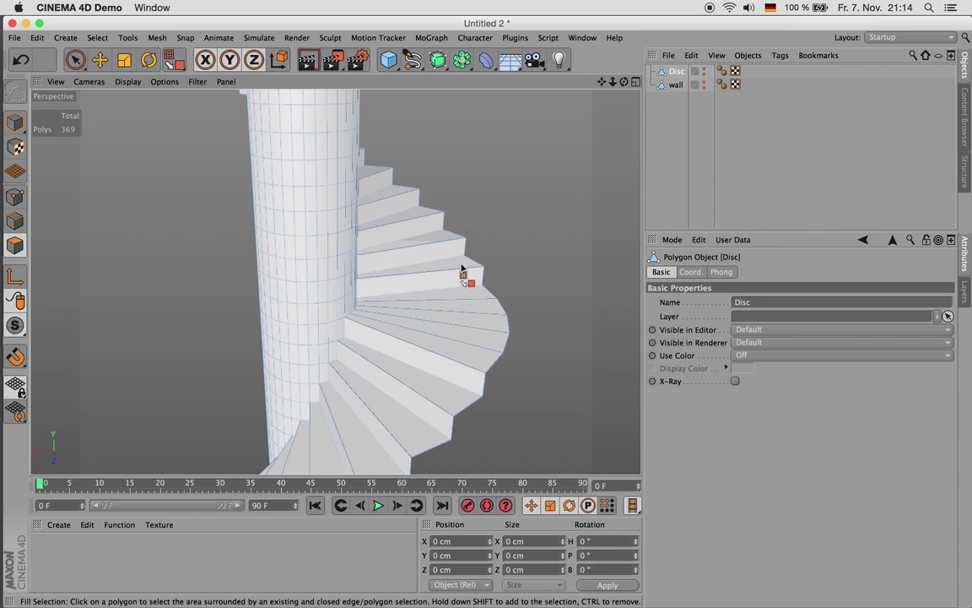
{"action": "left_click_drag", "start_coordinate": [625, 82], "coordinate": [604, 85]}
{"action": "scroll", "coordinate": [419, 197], "scroll_direction": "down", "scroll_amount": 5}
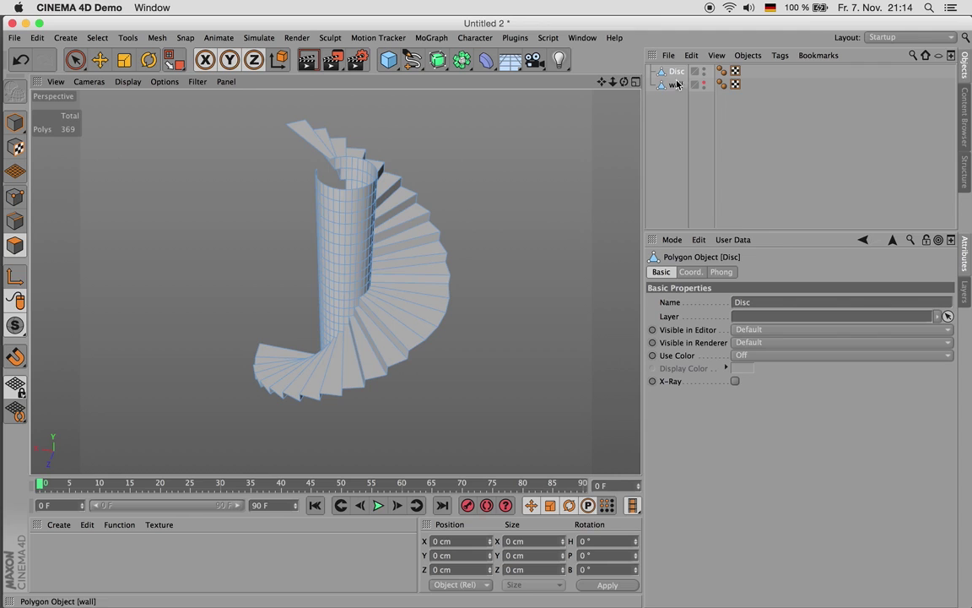
{"action": "key", "text": "Return"}
{"action": "key", "text": "u"}
{"action": "key", "text": "b"}
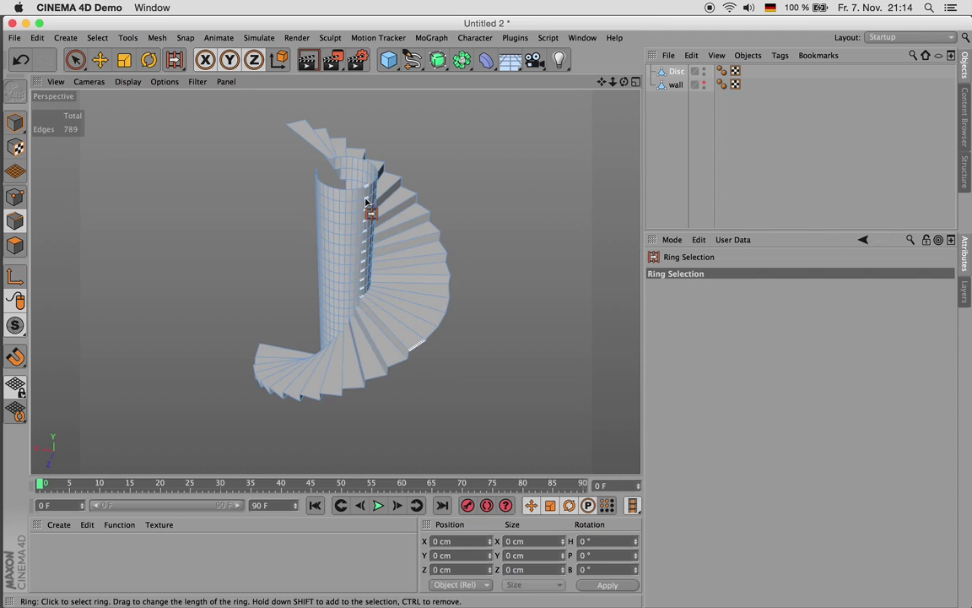
{"action": "left_click", "coordinate": [369, 201]}
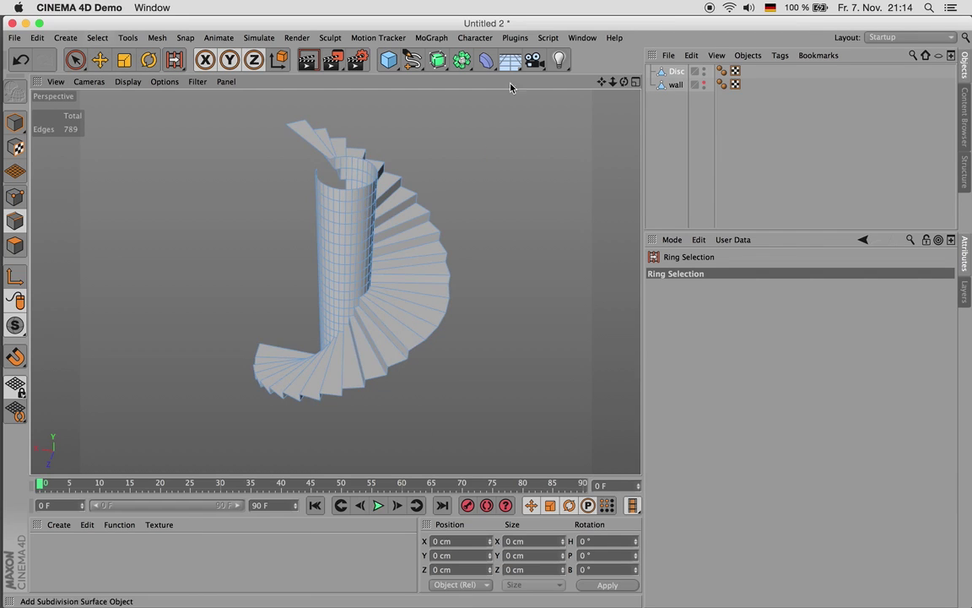
{"action": "left_click_drag", "start_coordinate": [625, 82], "coordinate": [592, 83]}
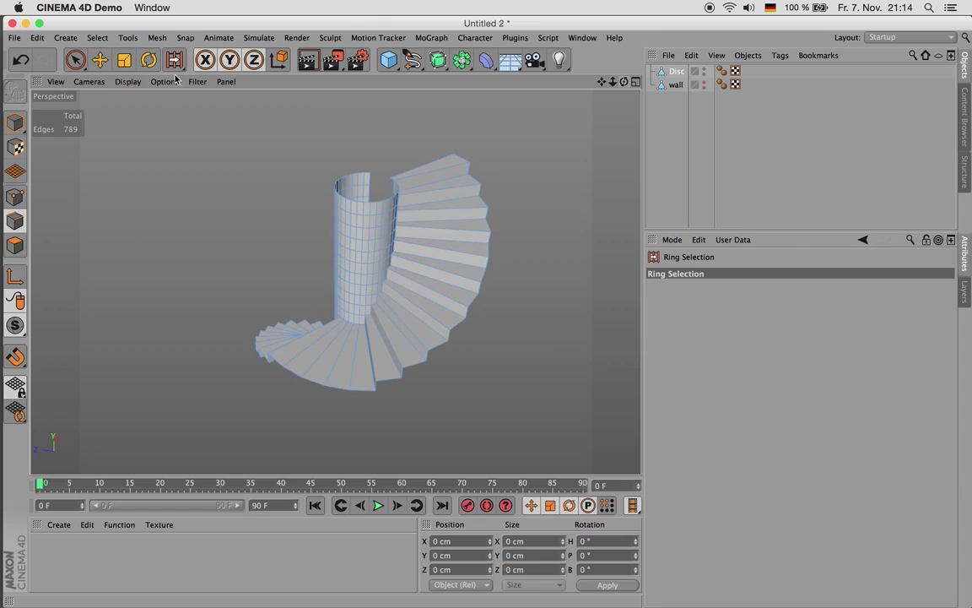
{"action": "left_click", "coordinate": [108, 39]}
{"action": "left_click", "coordinate": [105, 147]}
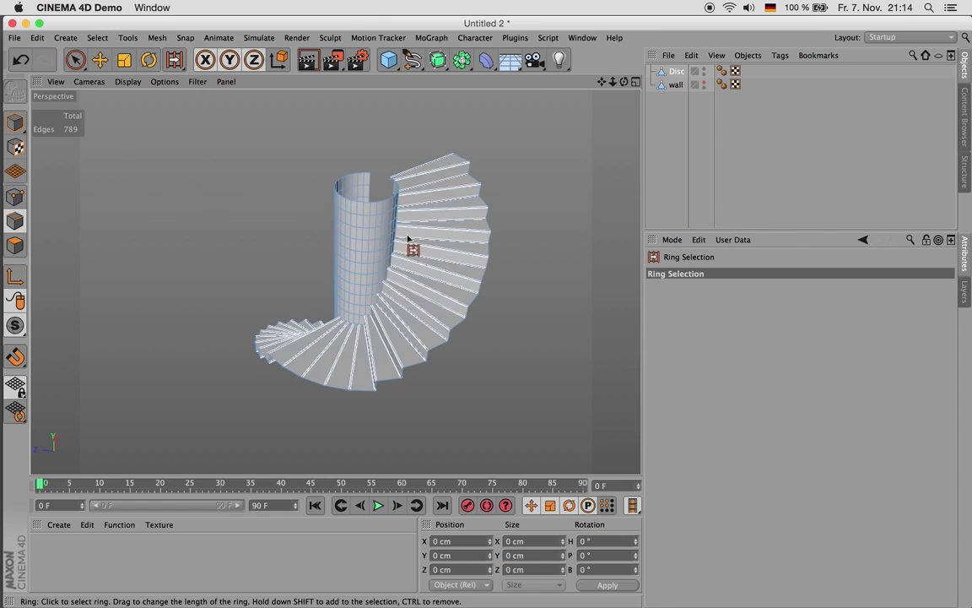
{"action": "scroll", "coordinate": [384, 209], "scroll_direction": "up", "scroll_amount": 3}
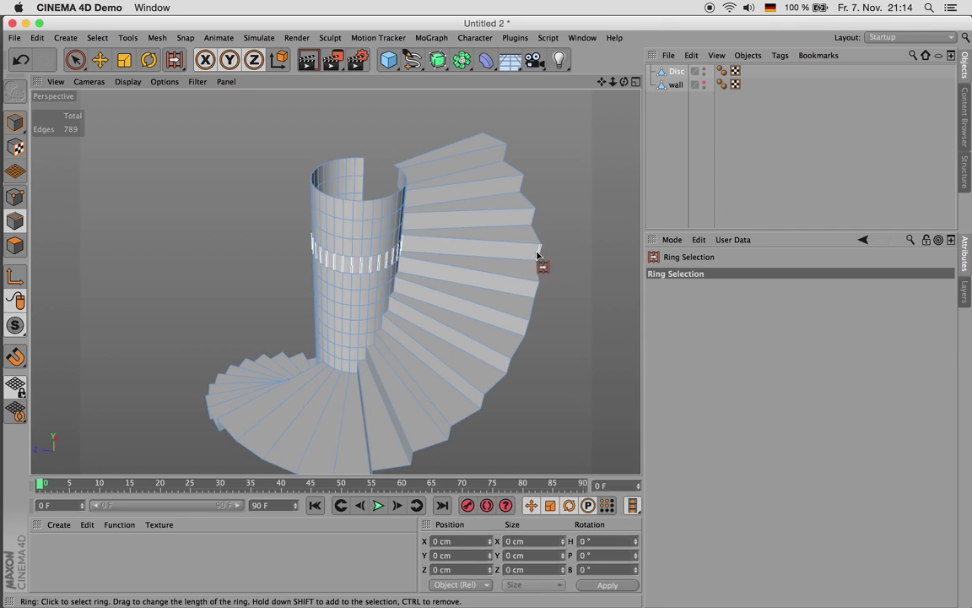
{"action": "left_click", "coordinate": [355, 213]}
{"action": "left_click", "coordinate": [355, 227], "text": "shift"}
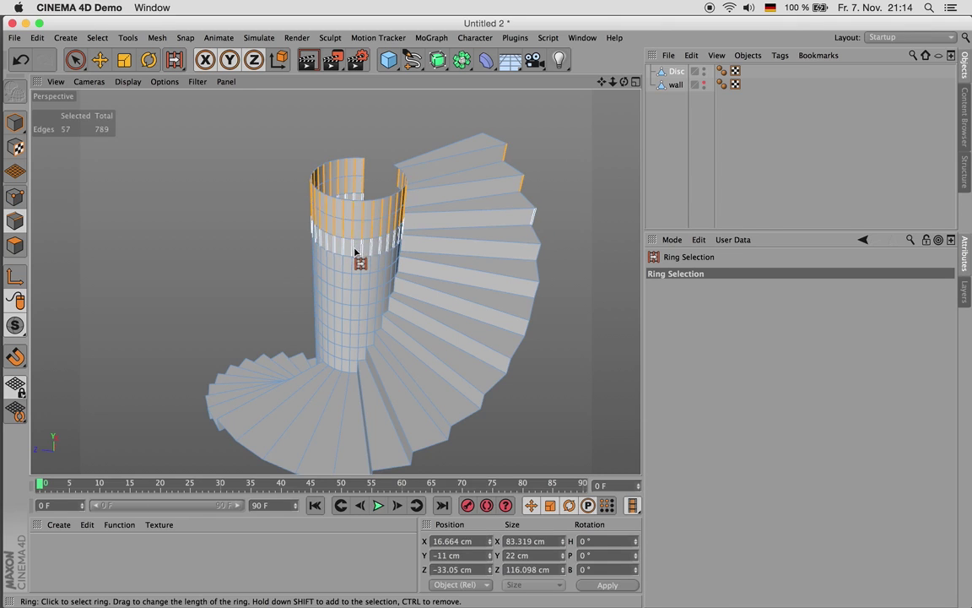
{"action": "left_click", "coordinate": [355, 249], "text": "shift"}
- Add the remaining rows of the column's vertical edges to the ring selection, down to its lower end
{"action": "left_click_drag", "start_coordinate": [283, 253], "coordinate": [401, 387], "text": "alt"}
{"action": "left_click_drag", "start_coordinate": [602, 81], "coordinate": [573, 115]}
{"action": "mouse_move", "coordinate": [341, 148]}
{"action": "left_mouse_down", "text": "shift"}
{"action": "mouse_move", "coordinate": [327, 187]}
{"action": "mouse_move", "coordinate": [337, 300]}
{"action": "mouse_move", "coordinate": [325, 382]}
{"action": "left_mouse_up", "text": "shift"}
{"action": "left_click", "coordinate": [325, 382], "text": "shift"}
{"action": "scroll", "coordinate": [498, 264], "scroll_direction": "down", "scroll_amount": 5}
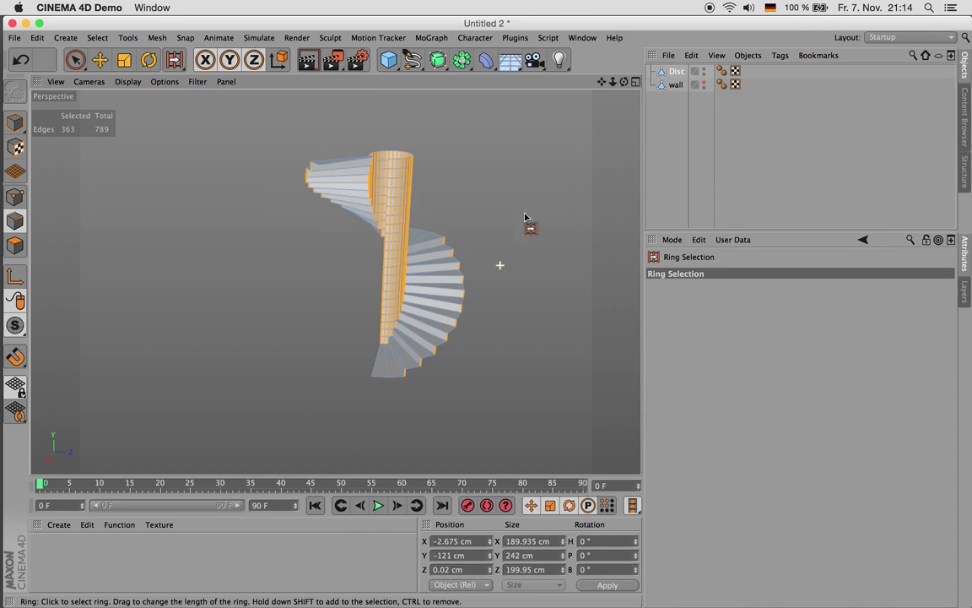
{"action": "left_click_drag", "start_coordinate": [525, 179], "coordinate": [350, 259], "text": "alt"}
{"action": "scroll", "coordinate": [350, 257], "scroll_direction": "up", "scroll_amount": 3}
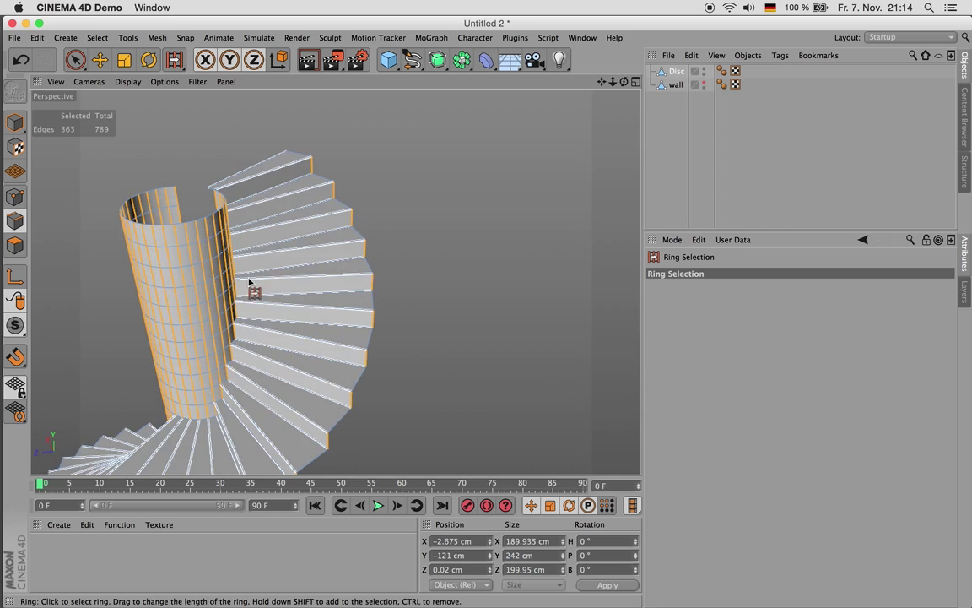
{"action": "left_click_drag", "start_coordinate": [382, 223], "coordinate": [449, 187], "text": "alt"}
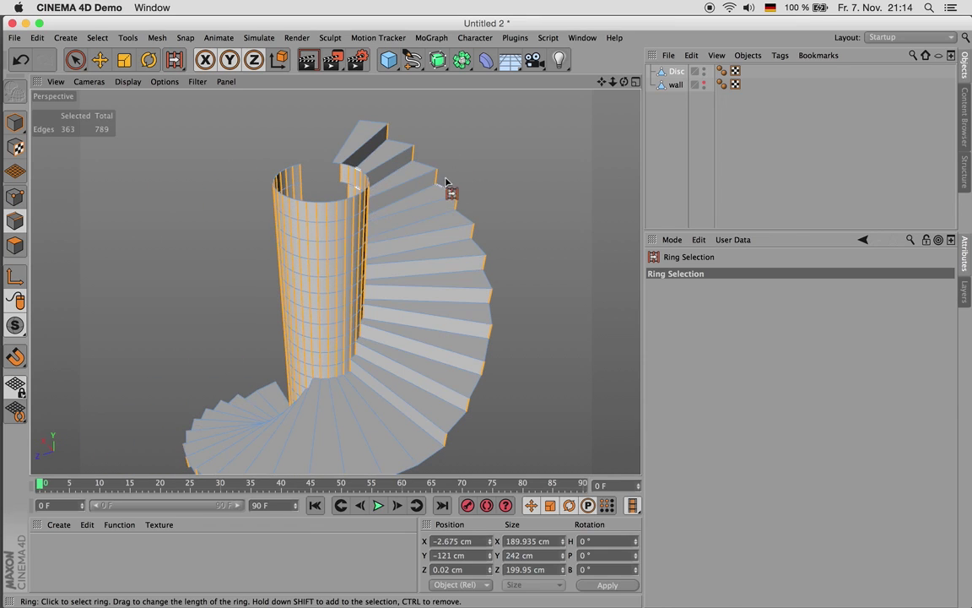
{"action": "middle_click", "coordinate": [447, 186]}
{"action": "middle_click", "coordinate": [460, 250]}
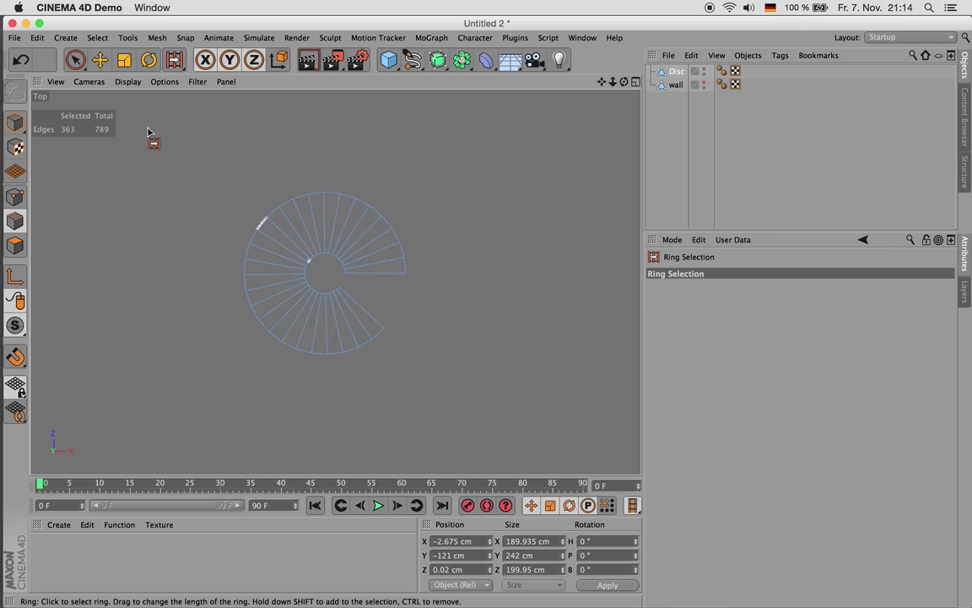
{"action": "left_click", "coordinate": [76, 60]}
{"action": "left_click", "coordinate": [15, 245]}
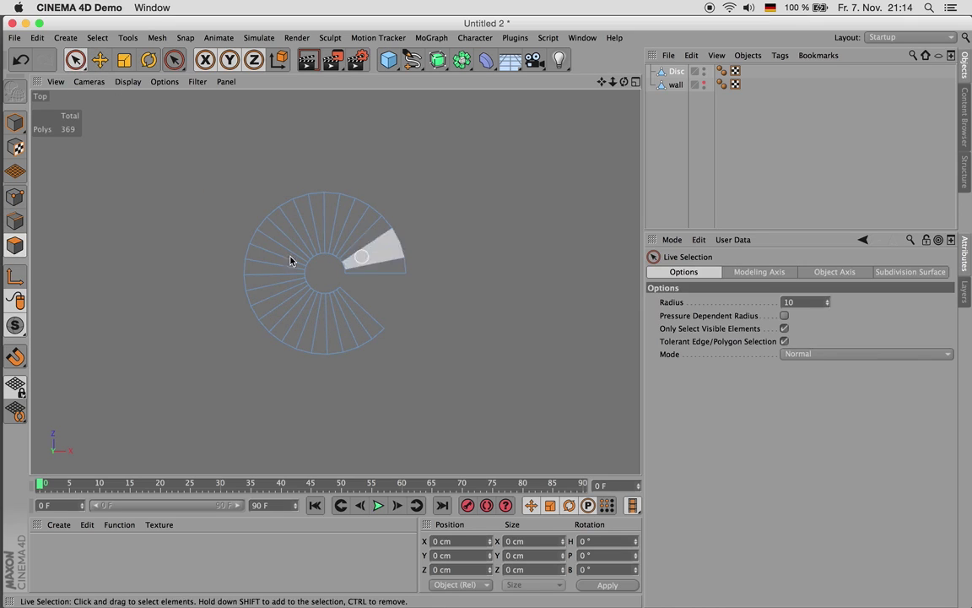
{"action": "scroll", "coordinate": [363, 270], "scroll_direction": "up", "scroll_amount": 3}
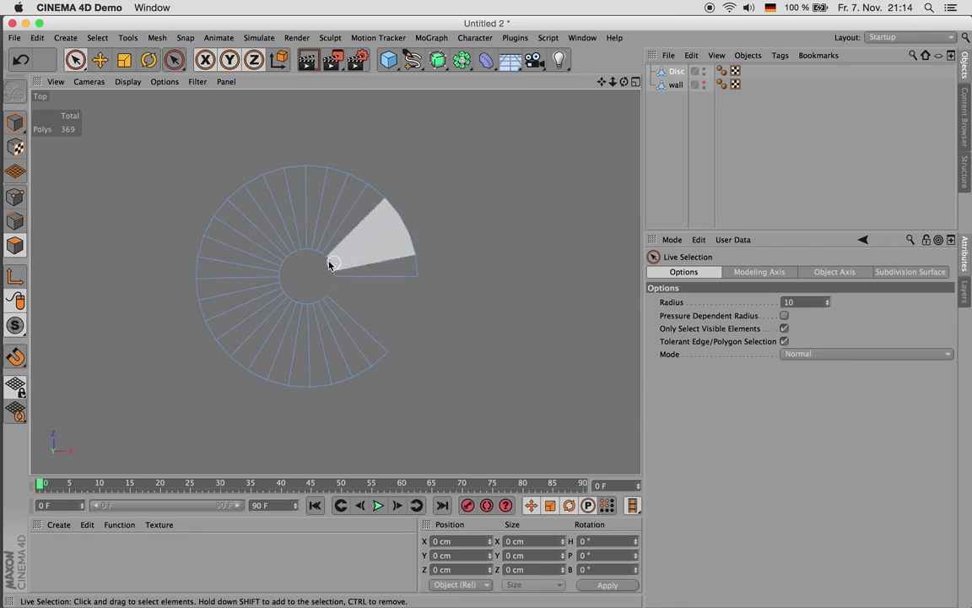
{"action": "middle_click", "coordinate": [340, 271]}
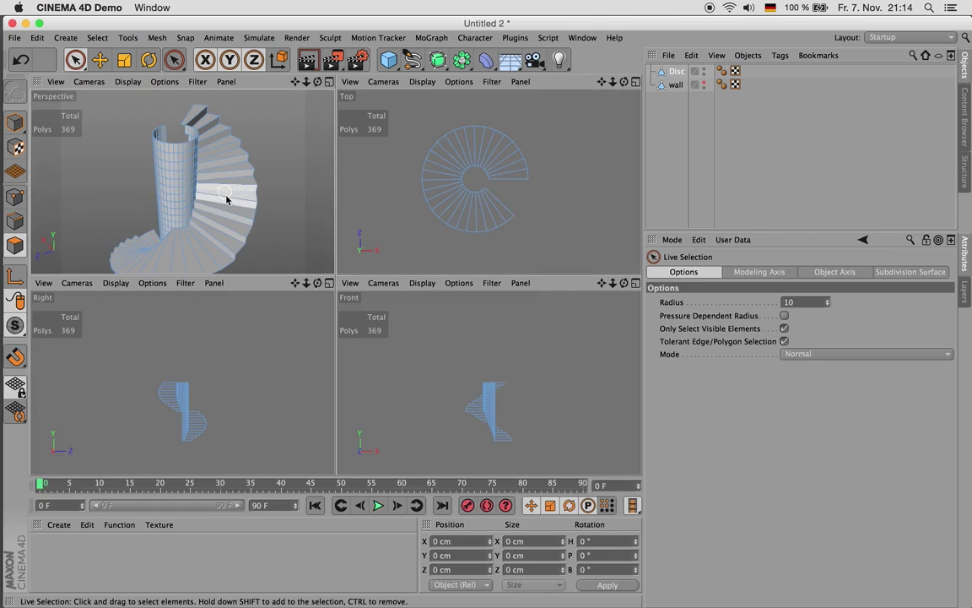
{"action": "middle_click", "coordinate": [225, 200]}
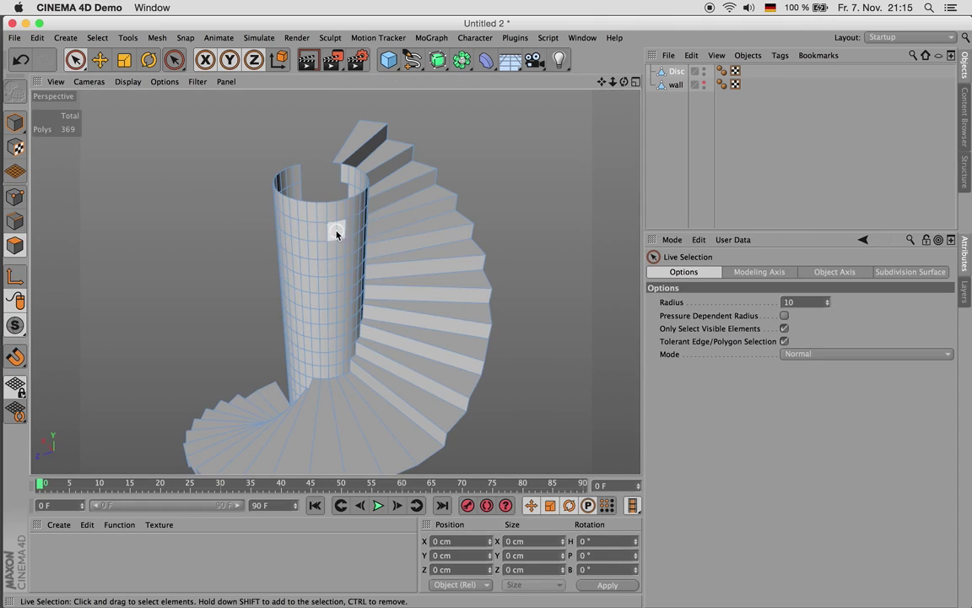
{"action": "left_click", "coordinate": [15, 221]}
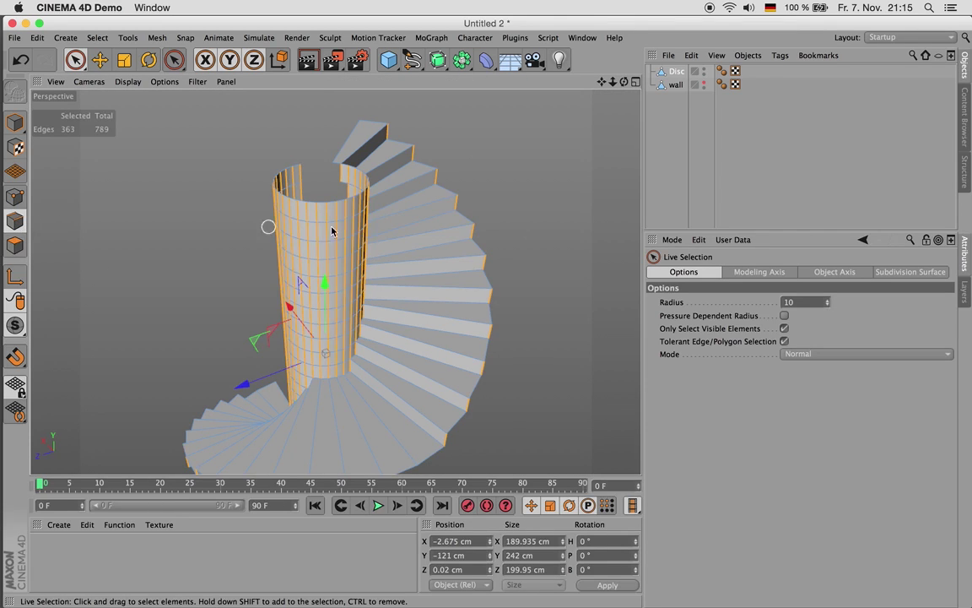
- Loop-select all tread and riser polygons of the staircase and split them into a separate object
{"action": "left_click", "coordinate": [16, 245]}
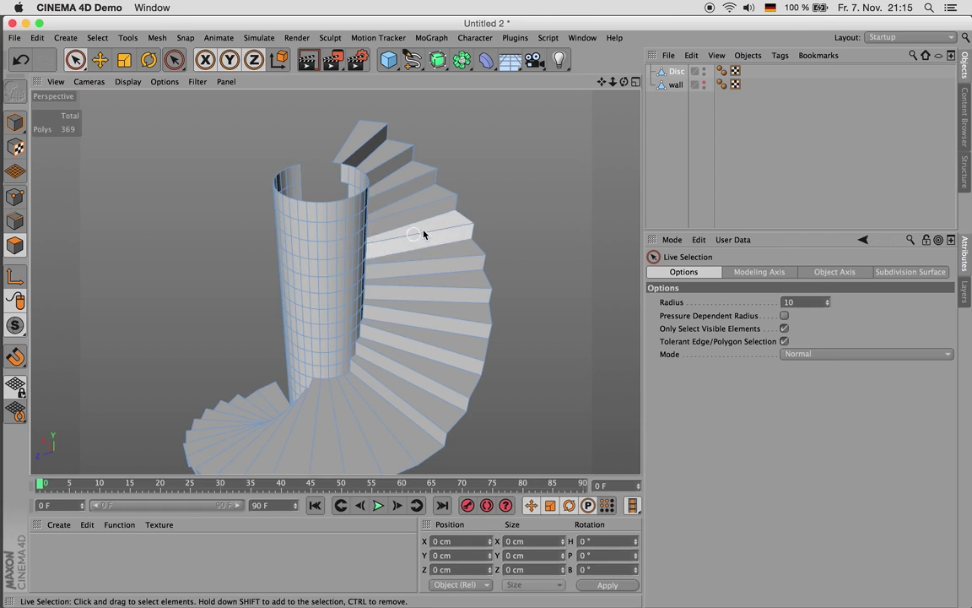
{"action": "scroll", "coordinate": [414, 236], "scroll_direction": "down", "scroll_amount": 3}
{"action": "key", "text": "u"}
{"action": "key", "text": "l"}
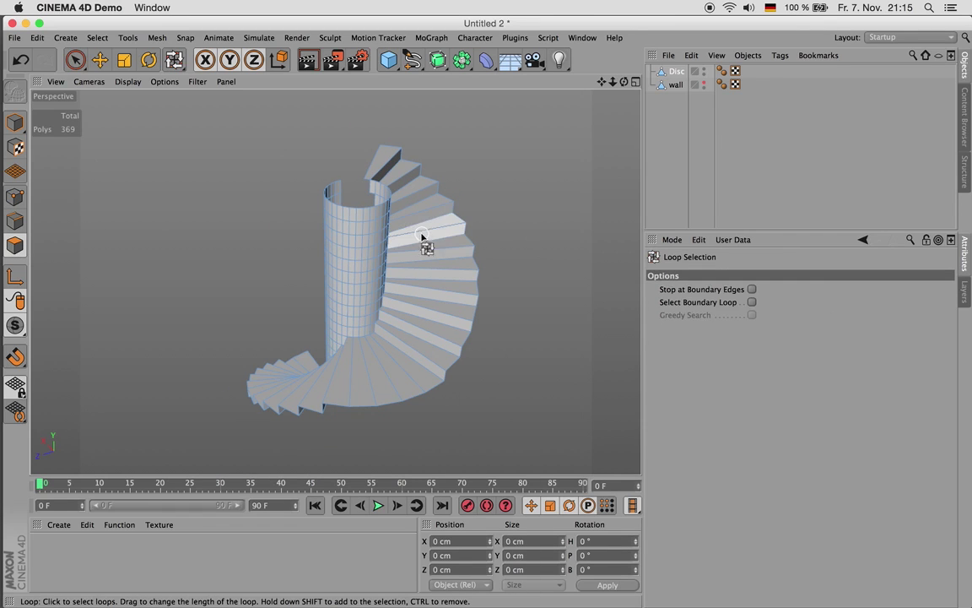
{"action": "left_click", "coordinate": [426, 241]}
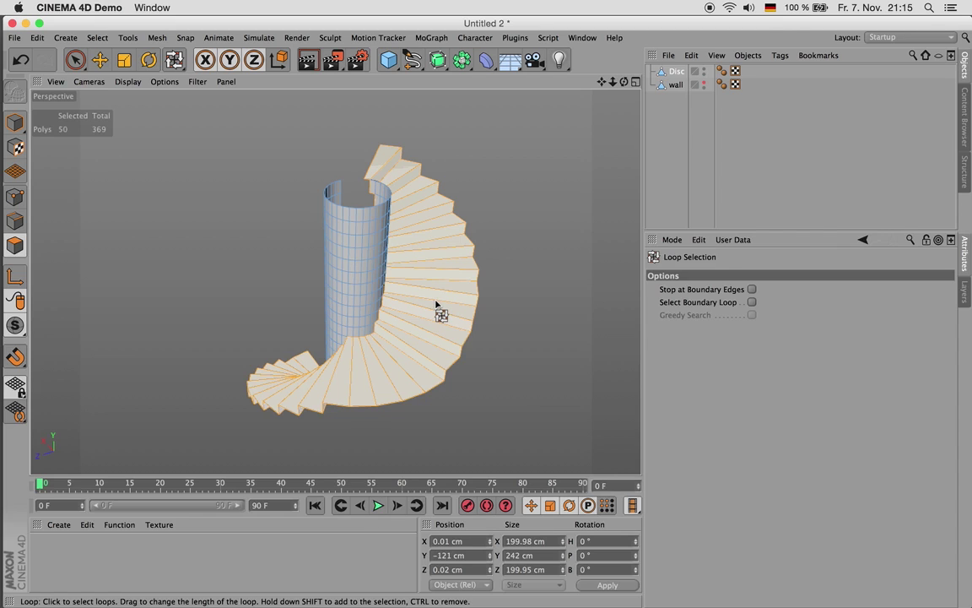
{"action": "key", "text": "u"}
{"action": "key", "text": "p"}
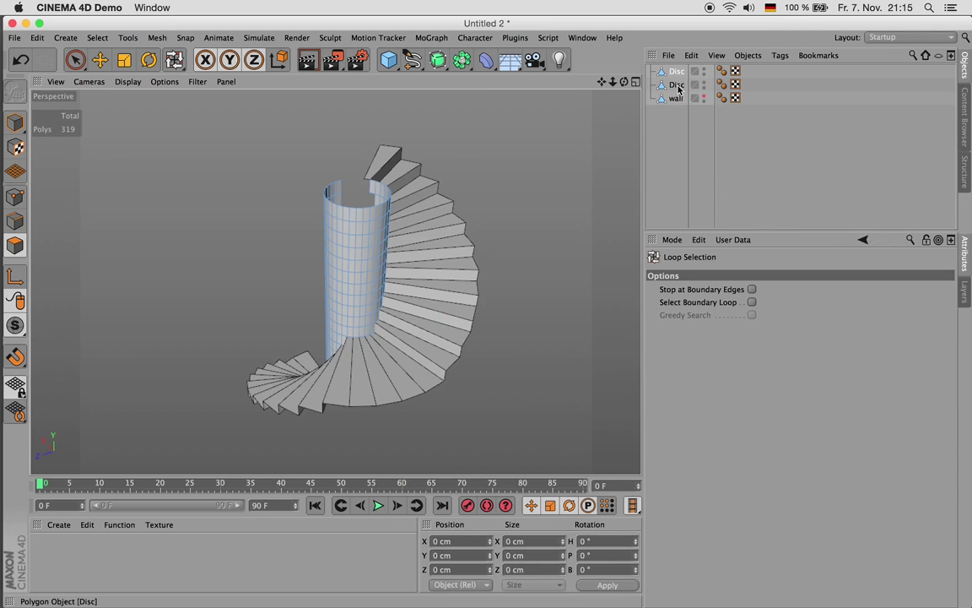
- Rename the split-off treads object as stairs
{"action": "left_click", "coordinate": [678, 85]}
{"action": "double_click", "coordinate": [677, 86]}
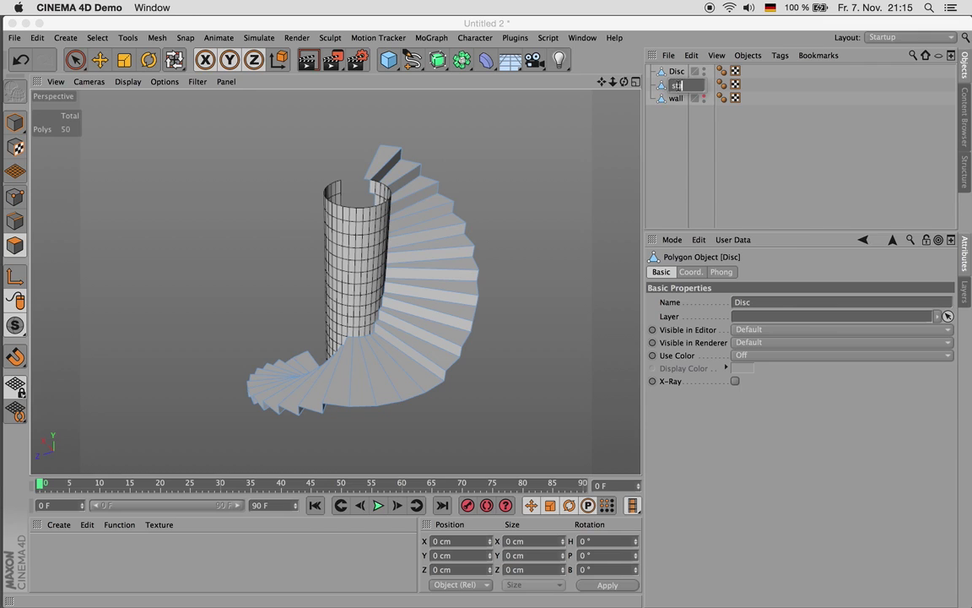
{"action": "type", "text": "stairs"}
{"action": "key", "text": "Return"}
{"action": "double_click", "coordinate": [678, 88]}
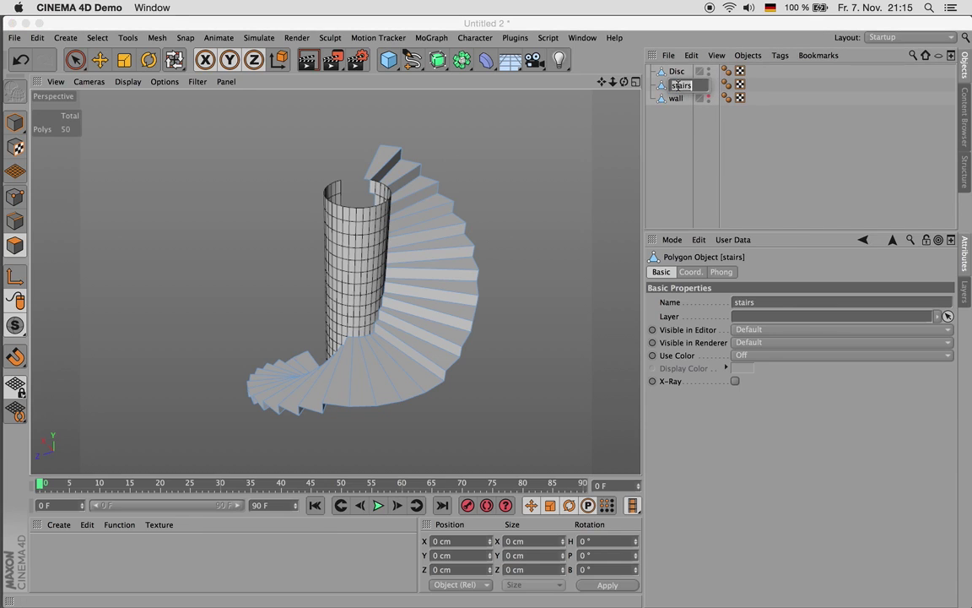
- Rename the split-off stairs object as steps
{"action": "type", "text": "steps"}
{"action": "key", "text": "Return"}
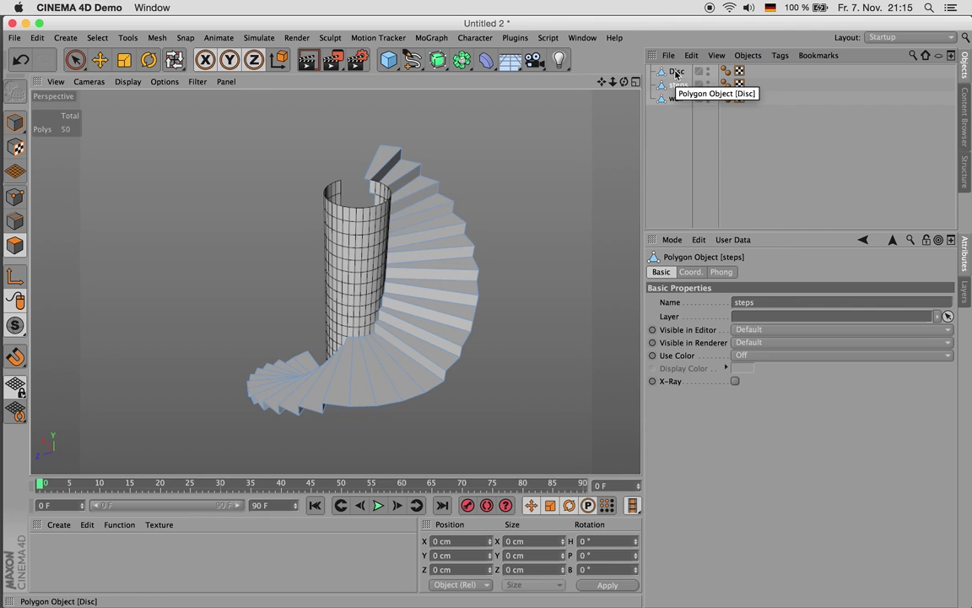
{"action": "left_click", "coordinate": [676, 73]}
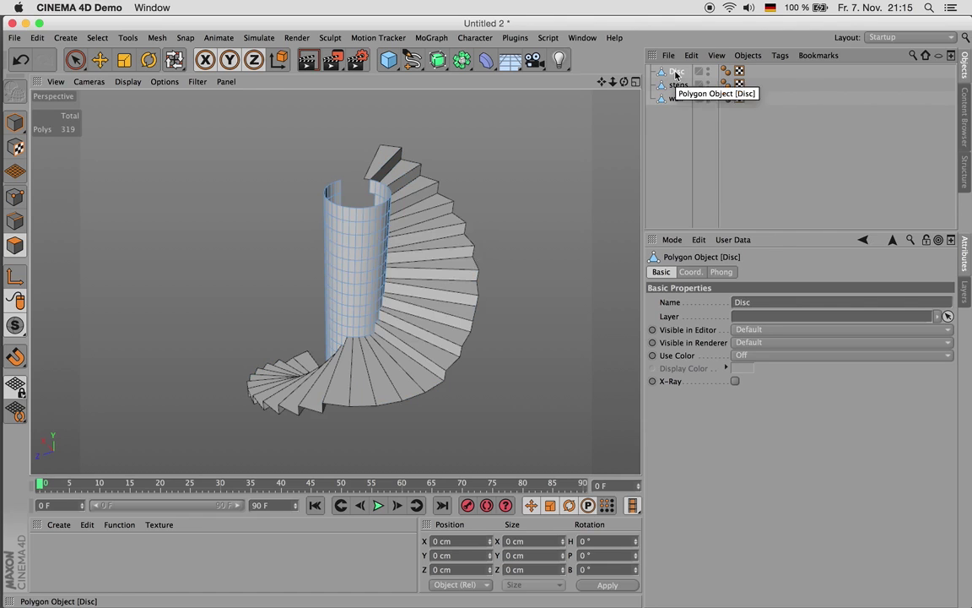
- Cut the selected vertical riser edges of the steps object with Edge Cut, with Create N-gons turned off
{"action": "left_click", "coordinate": [678, 85]}
{"action": "left_click", "coordinate": [14, 220]}
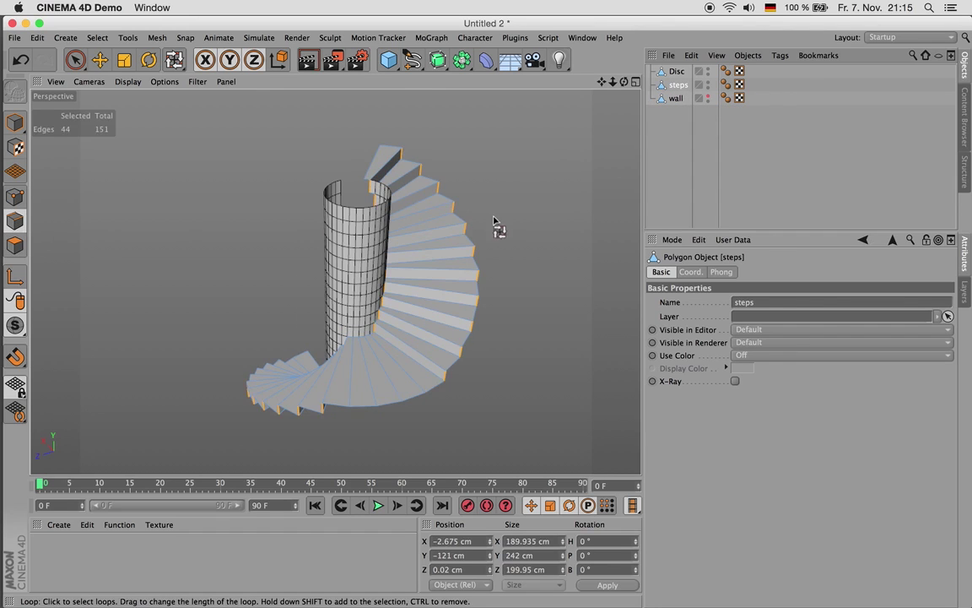
{"action": "scroll", "coordinate": [454, 207], "scroll_direction": "up", "scroll_amount": 3}
{"action": "left_click_drag", "start_coordinate": [624, 83], "coordinate": [626, 25]}
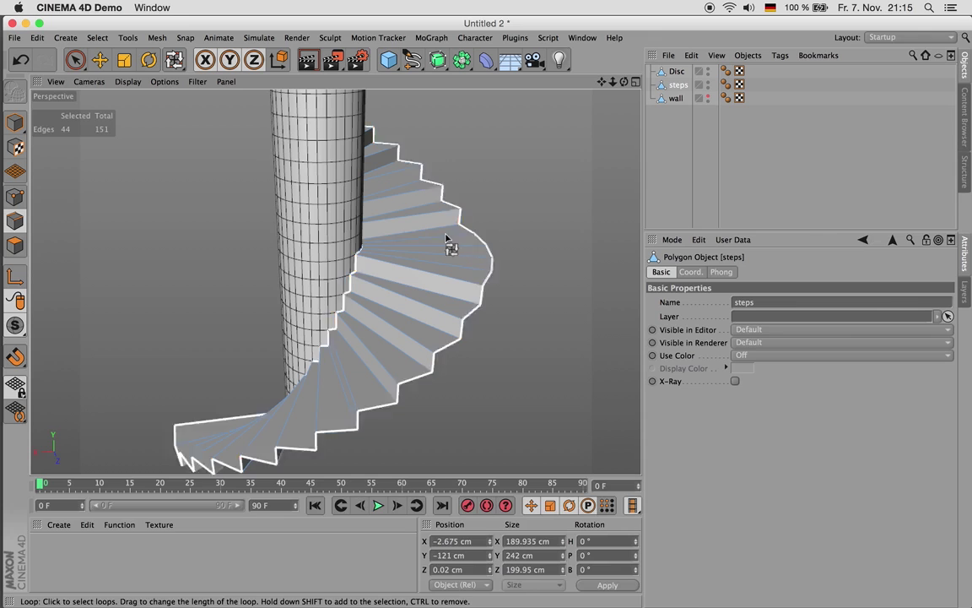
{"action": "left_click_drag", "start_coordinate": [335, 281], "coordinate": [335, 281], "text": "alt"}
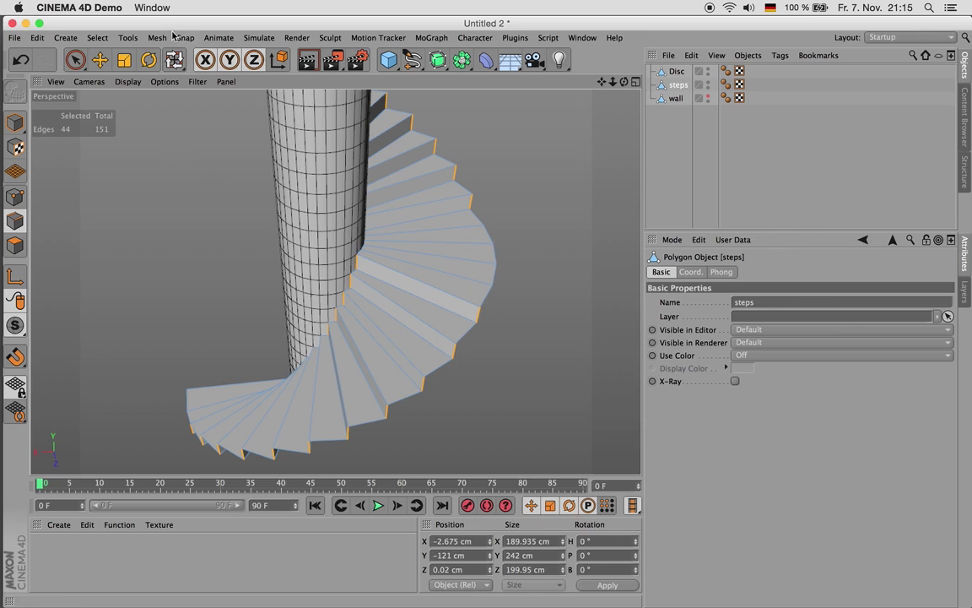
{"action": "left_click", "coordinate": [128, 37]}
{"action": "mouse_move", "coordinate": [157, 37]}
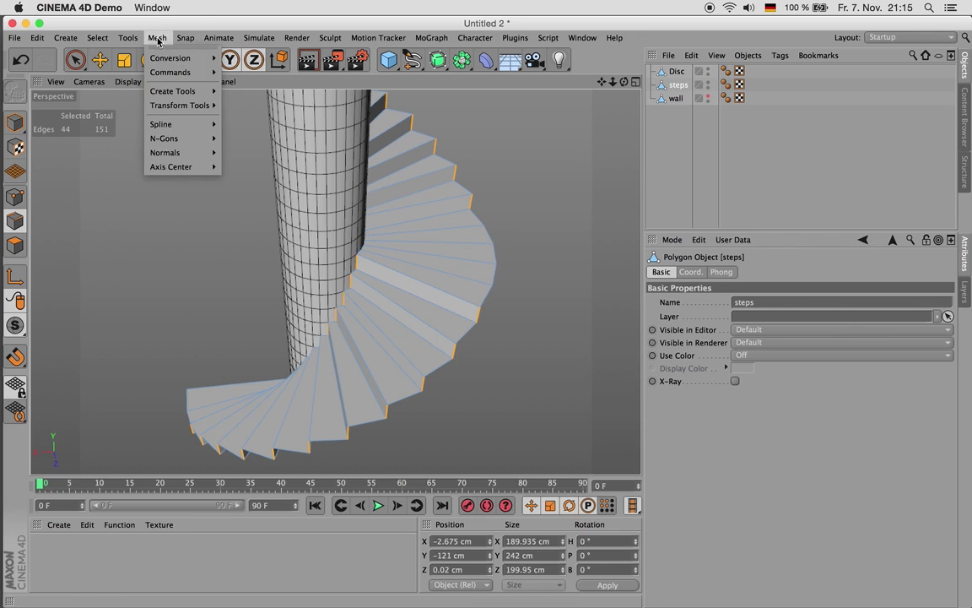
{"action": "mouse_move", "coordinate": [201, 75]}
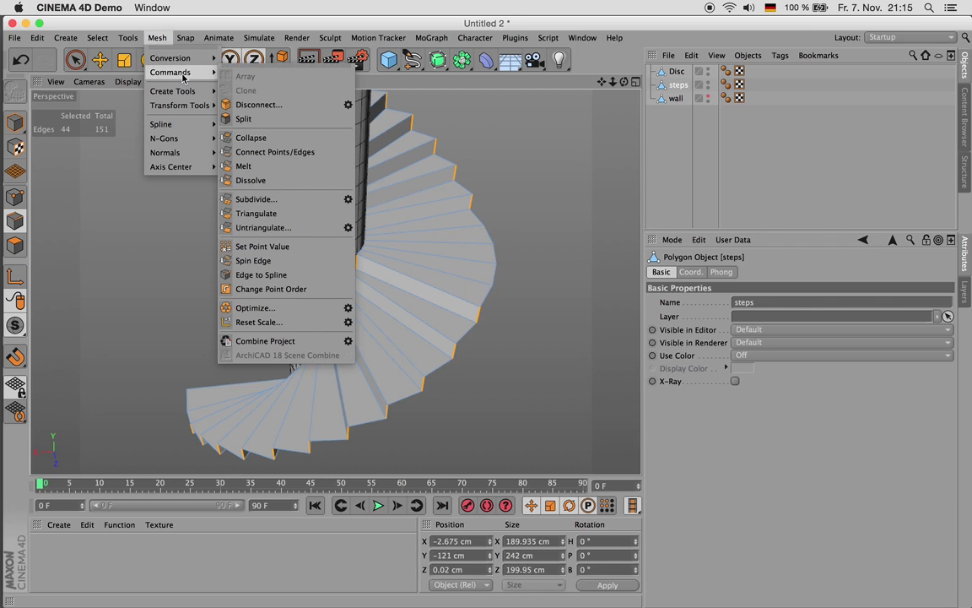
{"action": "mouse_move", "coordinate": [182, 94]}
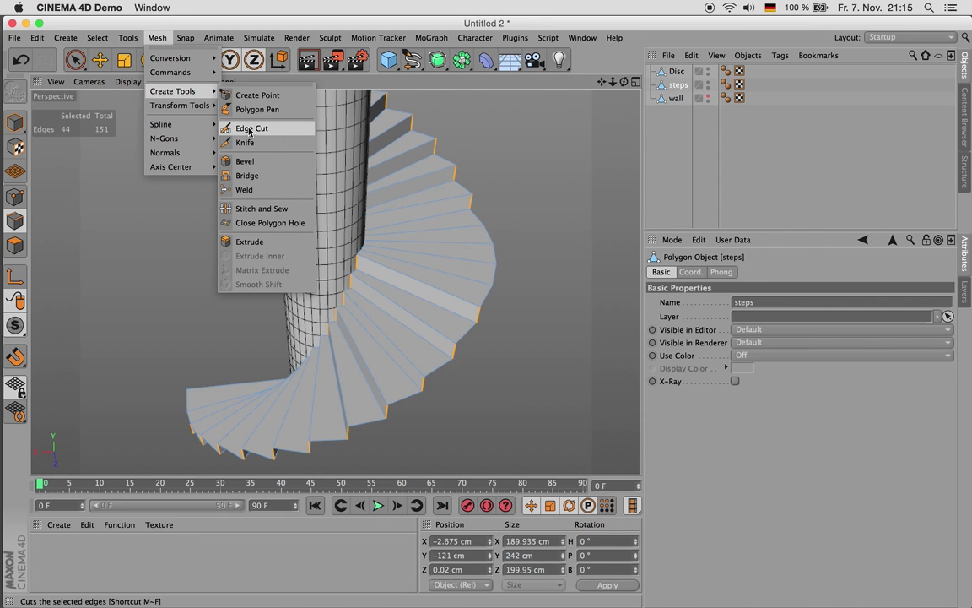
{"action": "left_click", "coordinate": [249, 131]}
{"action": "scroll", "coordinate": [565, 179], "scroll_direction": "up", "scroll_amount": 3}
{"action": "left_click", "coordinate": [512, 195]}
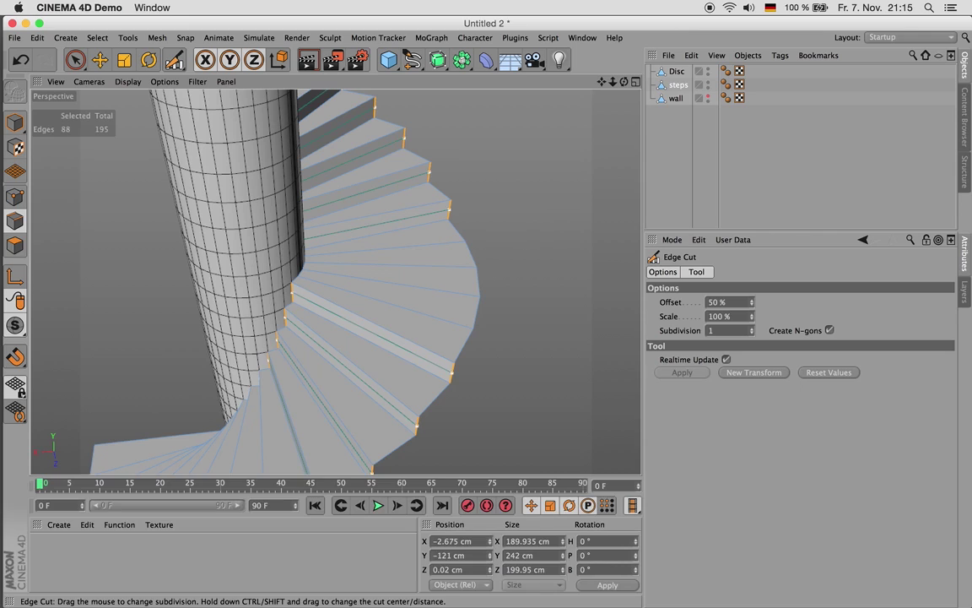
{"action": "left_click", "coordinate": [830, 330]}
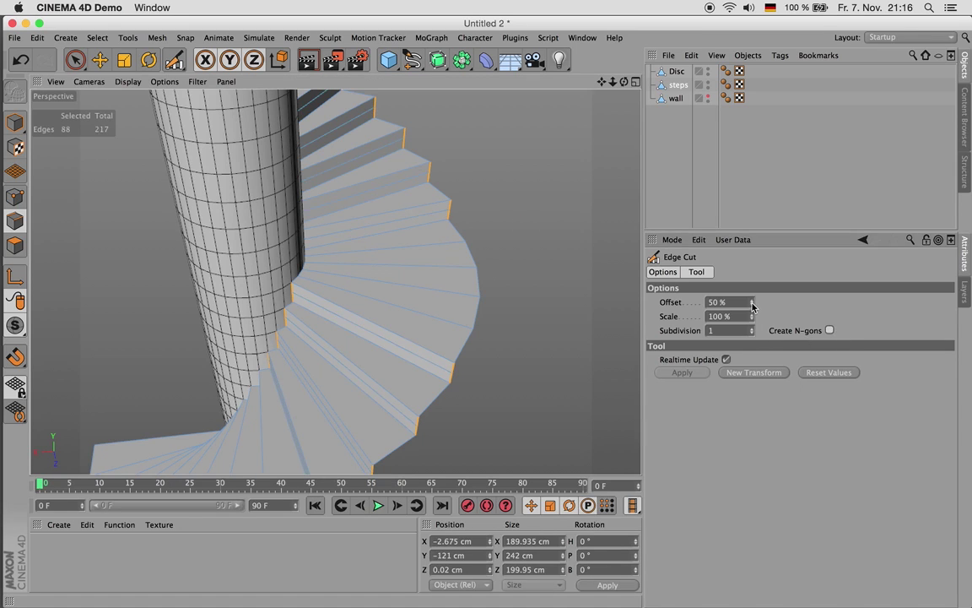
- Set the riser edge cut's offset to 26 % and switch to polygon mode
{"action": "left_click_drag", "start_coordinate": [752, 303], "coordinate": [752, 320]}
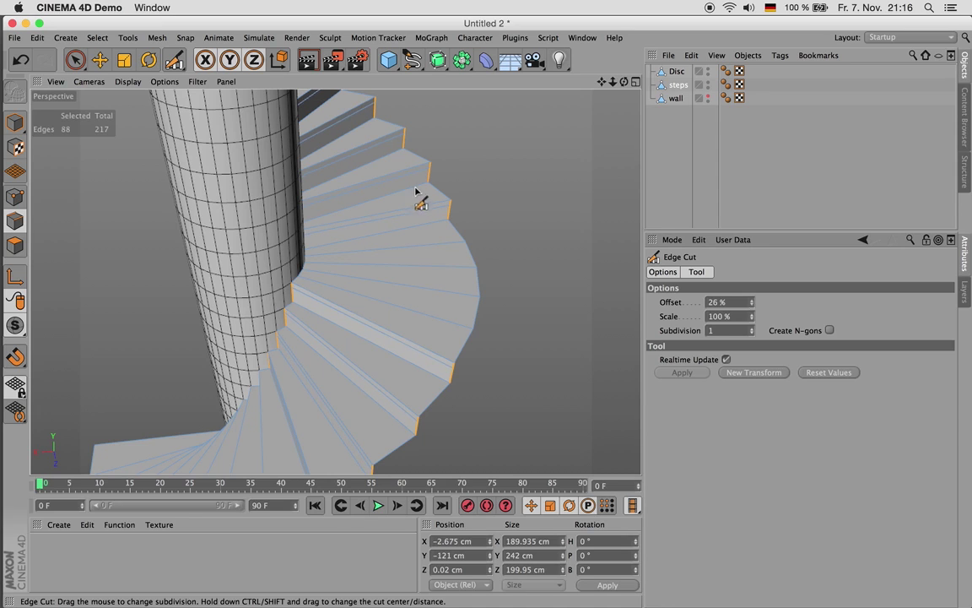
{"action": "scroll", "coordinate": [418, 218], "scroll_direction": "up", "scroll_amount": 3}
{"action": "scroll", "coordinate": [420, 220], "scroll_direction": "down", "scroll_amount": 5}
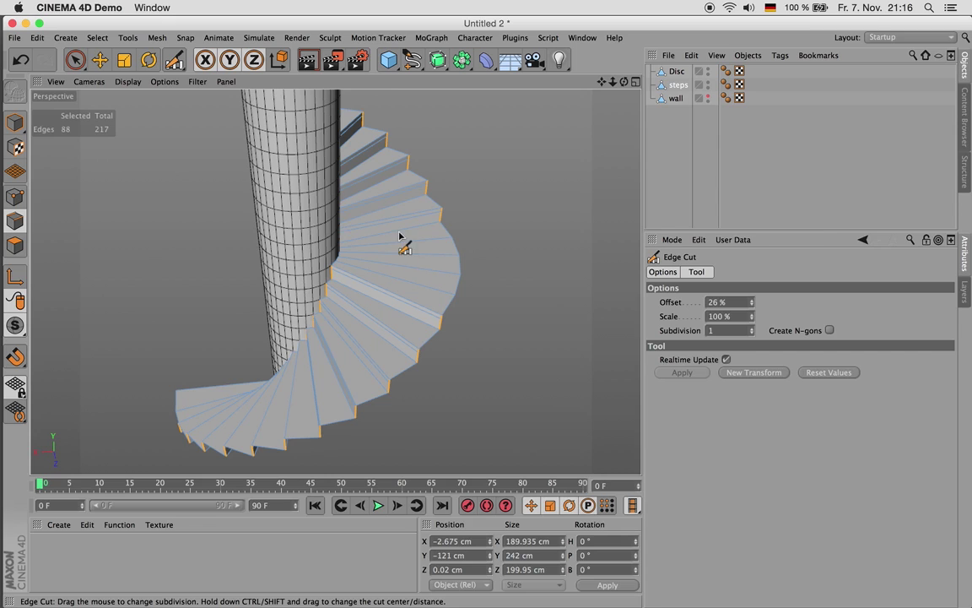
{"action": "key", "text": "Return"}
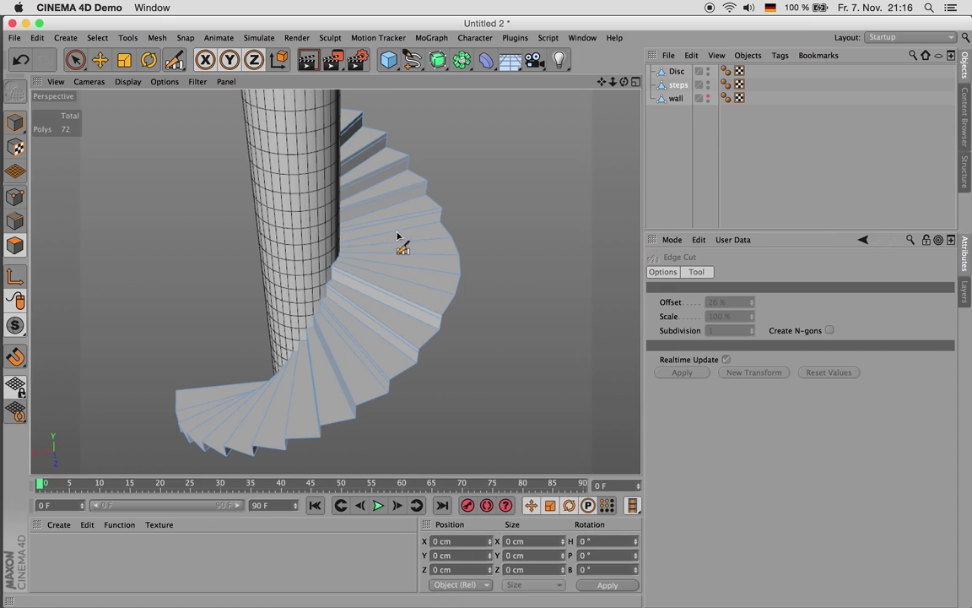
{"action": "scroll", "coordinate": [430, 297], "scroll_direction": "up", "scroll_amount": 2}
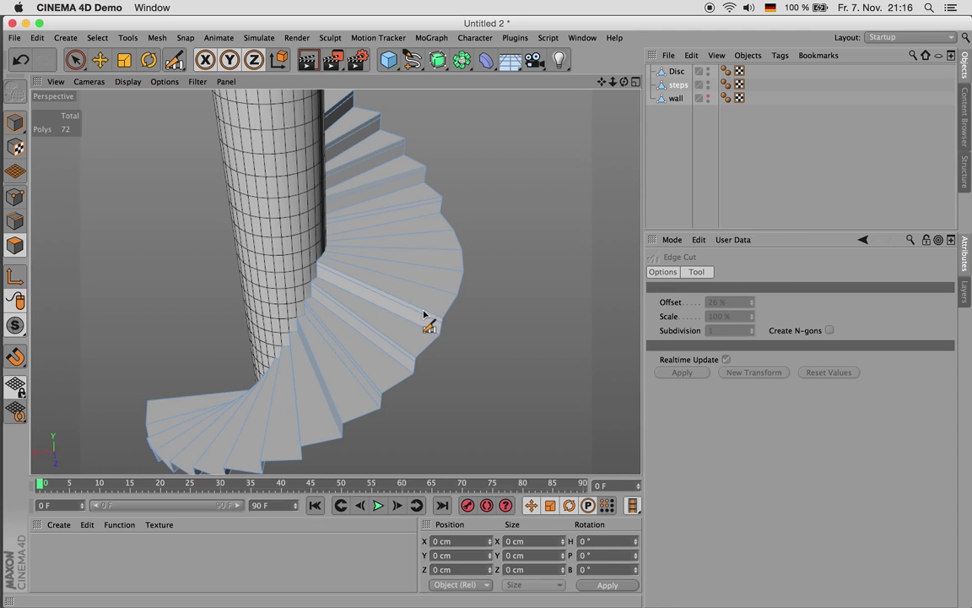
- Undo the riser edge cut and restore the selection of the steps' vertical riser edges
{"action": "key", "text": "super+z"}
{"action": "key", "text": "super+z"}
{"action": "key", "text": "super+z"}
{"action": "key", "text": "space"}
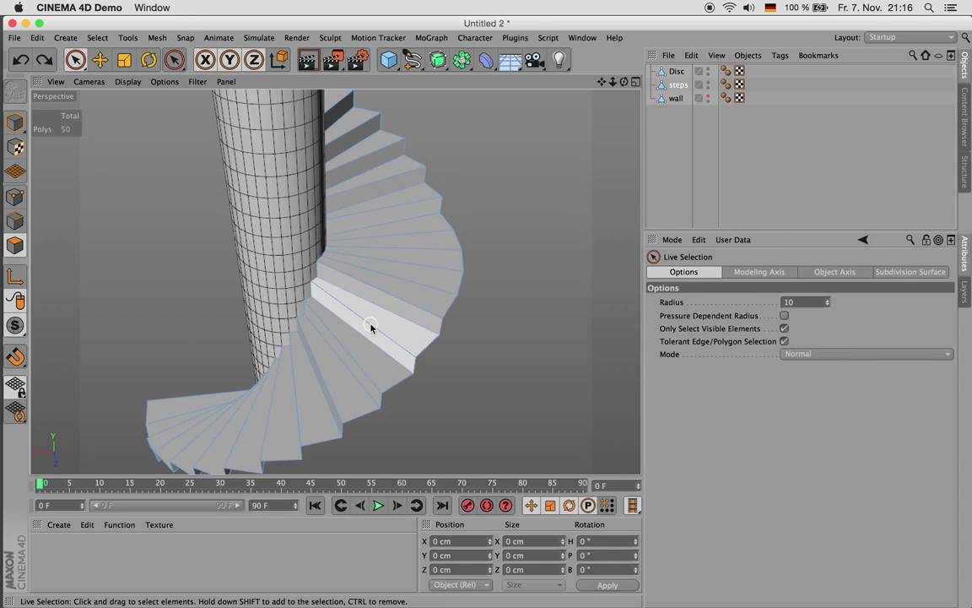
{"action": "key", "text": "super+a"}
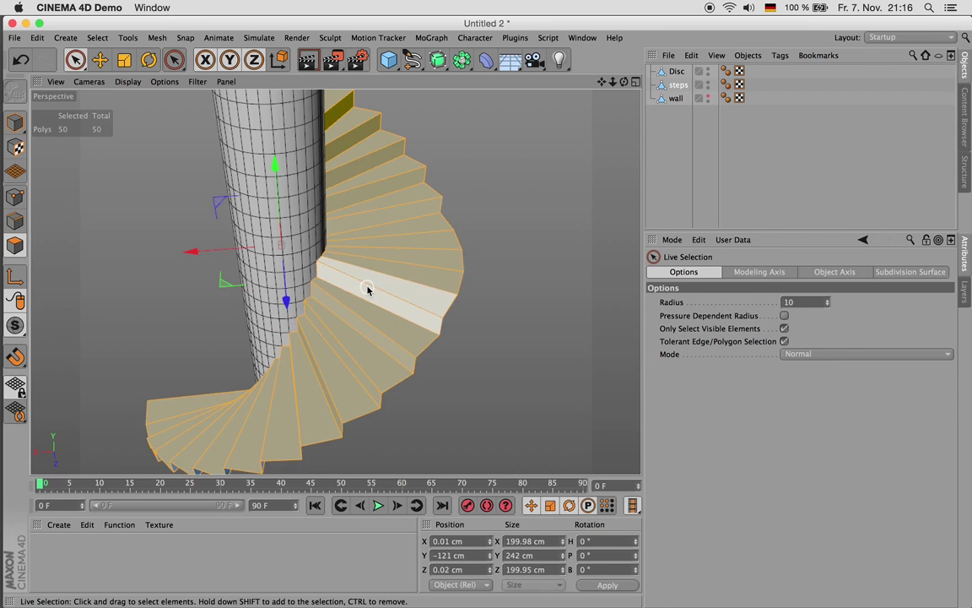
{"action": "key", "text": "Return"}
{"action": "left_click", "coordinate": [525, 226]}
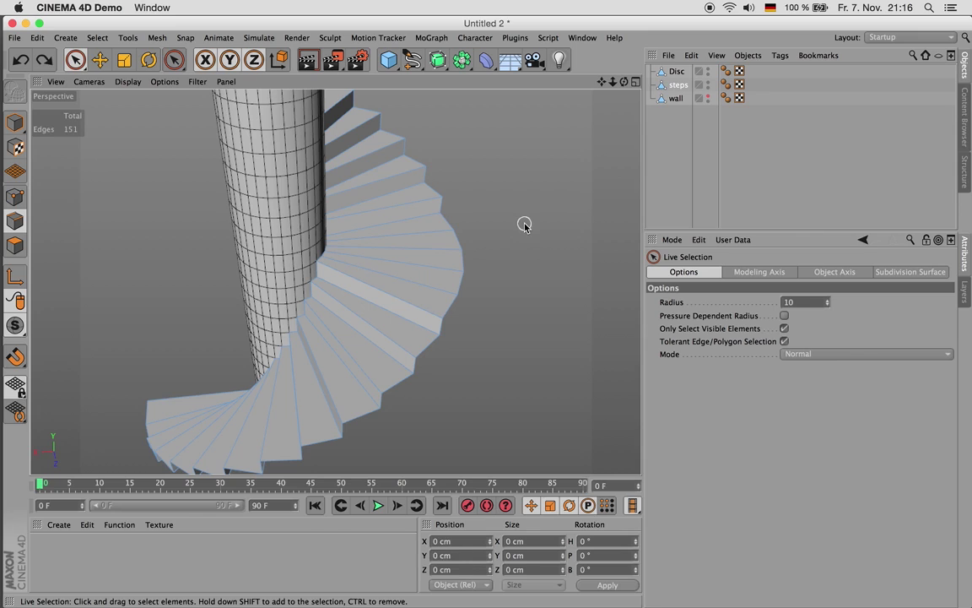
{"action": "key", "text": "super+z"}
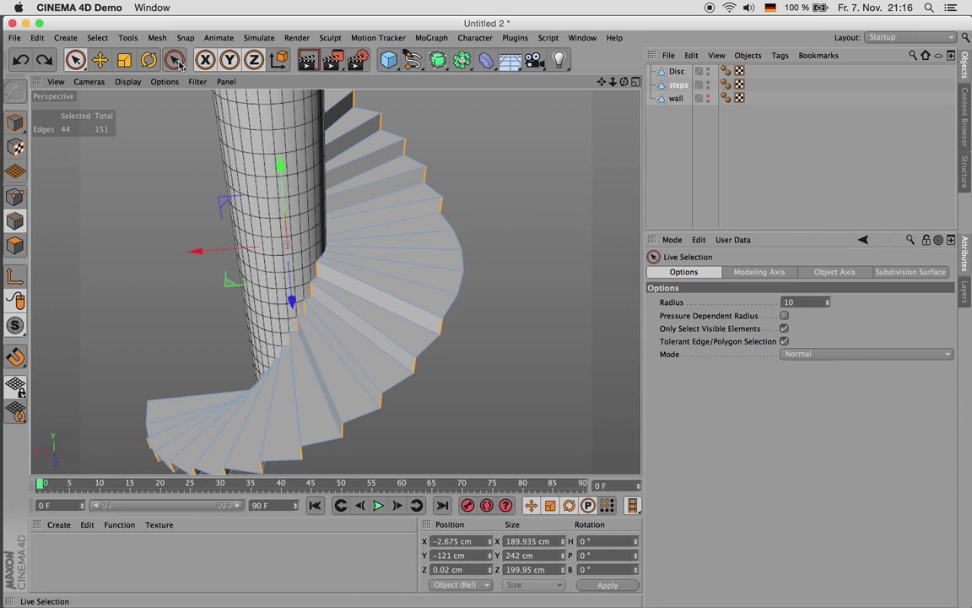
- Try cutting the vertical riser edges at a 25 % offset with Edge Cut, and undo the cut
{"action": "left_click_drag", "start_coordinate": [174, 59], "coordinate": [215, 102]}
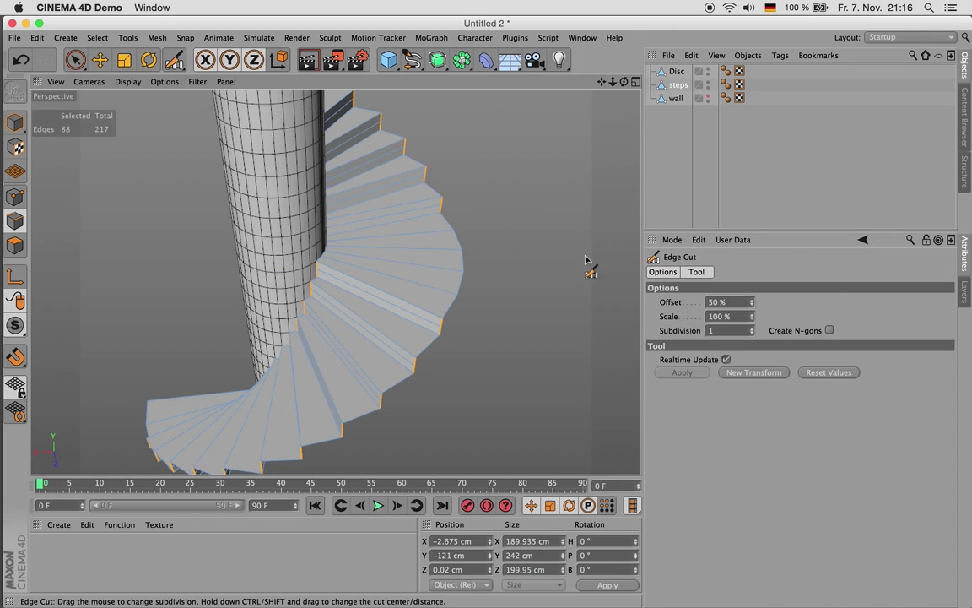
{"action": "left_click_drag", "start_coordinate": [752, 302], "coordinate": [751, 320]}
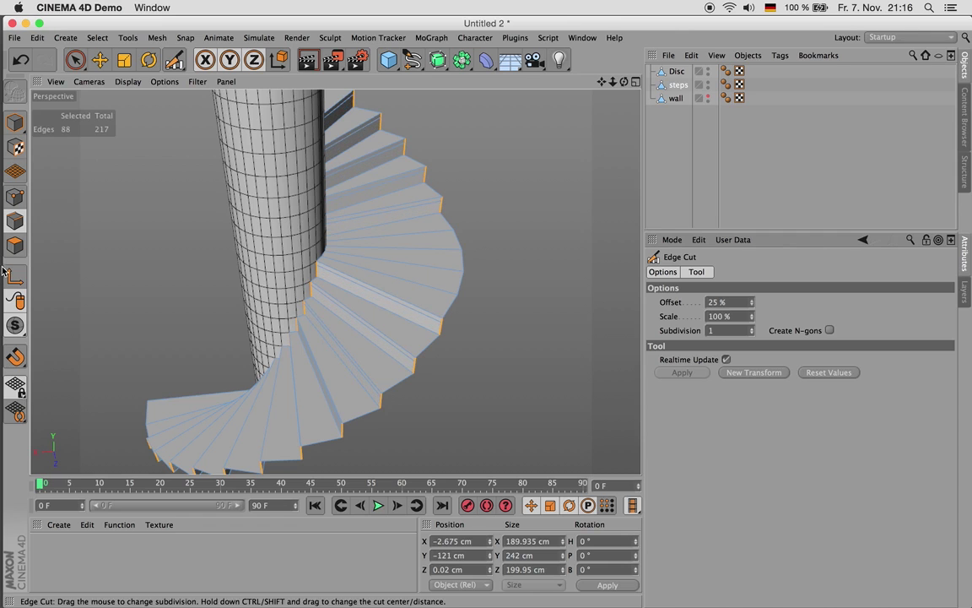
{"action": "left_click", "coordinate": [15, 245]}
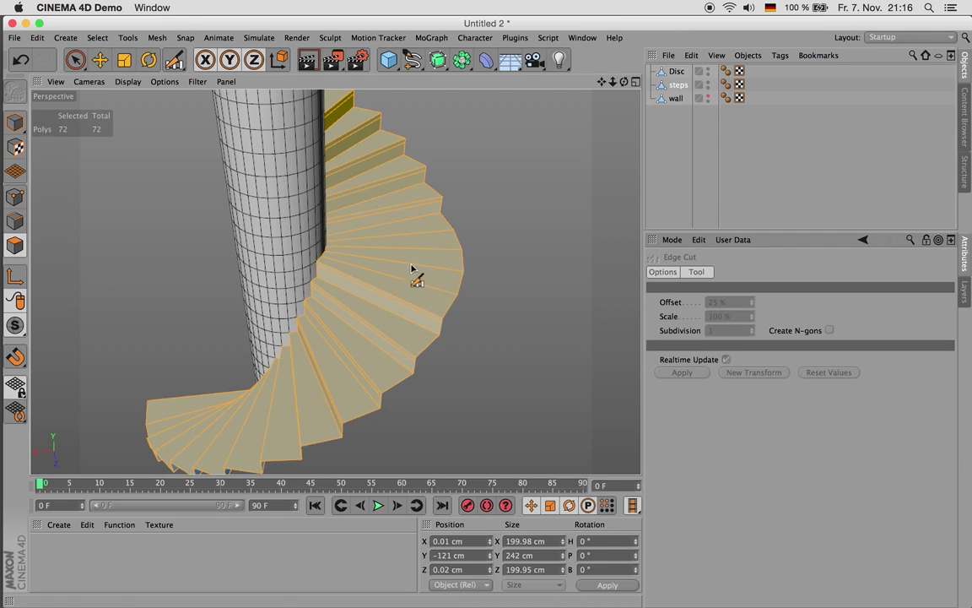
{"action": "mouse_move", "coordinate": [625, 82]}
{"action": "left_mouse_down"}
{"action": "mouse_move", "coordinate": [667, 71]}
{"action": "mouse_move", "coordinate": [607, 91]}
{"action": "left_mouse_up"}
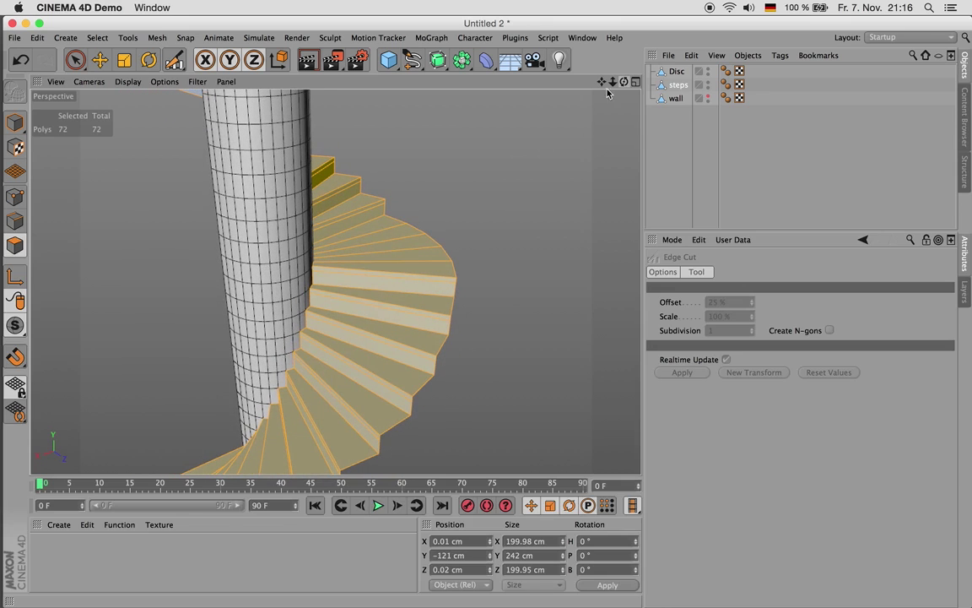
{"action": "key", "text": "super+z"}
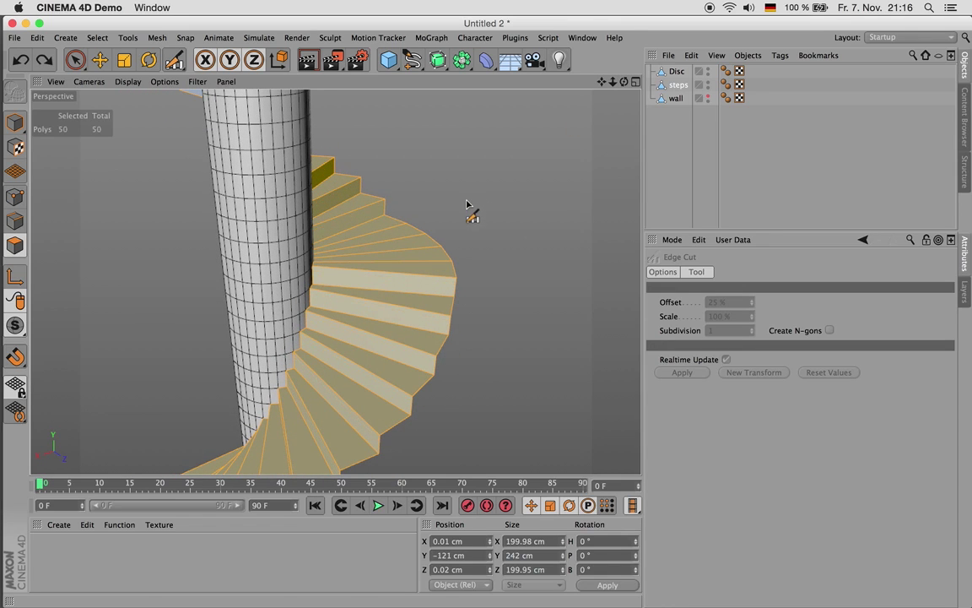
{"action": "key", "text": "super+z"}
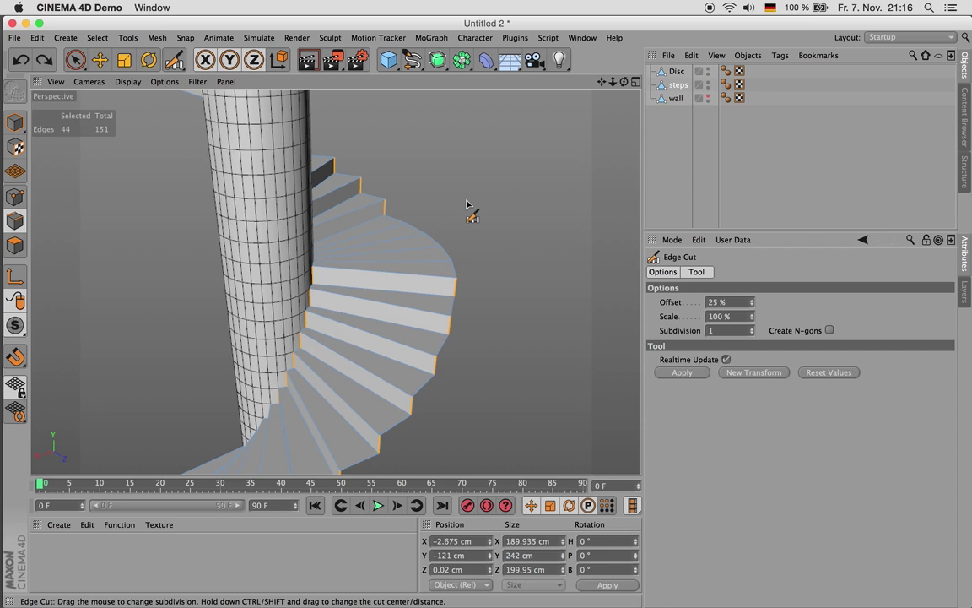
- Cut the vertical riser edges at a 23 % offset and transfer the edge selection to the riser polygons
{"action": "left_click", "coordinate": [487, 244]}
{"action": "mouse_move", "coordinate": [752, 303]}
{"action": "left_mouse_down"}
{"action": "mouse_move", "coordinate": [752, 270]}
{"action": "mouse_move", "coordinate": [752, 299]}
{"action": "left_mouse_up"}
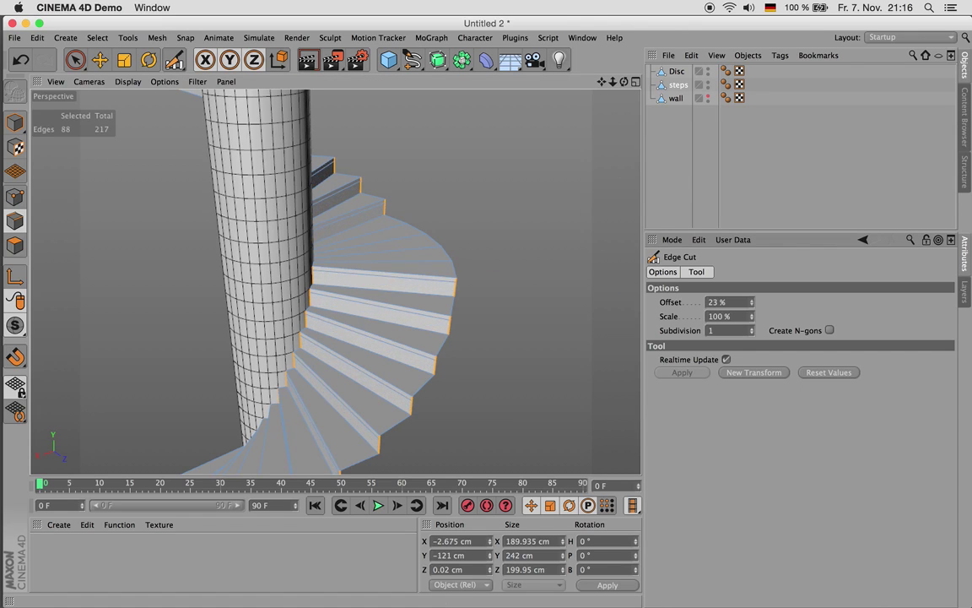
{"action": "left_click", "coordinate": [15, 245]}
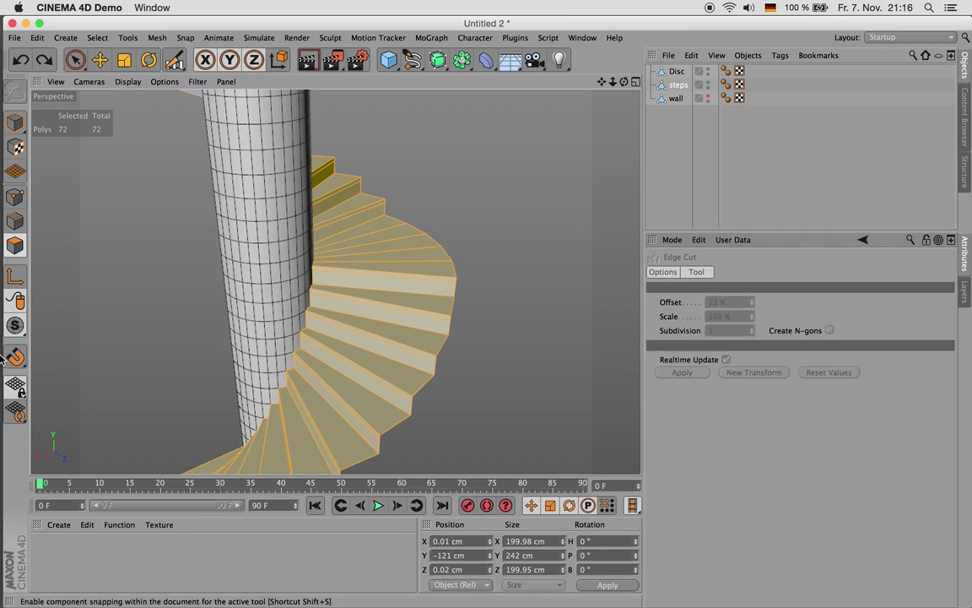
{"action": "left_click", "coordinate": [15, 221]}
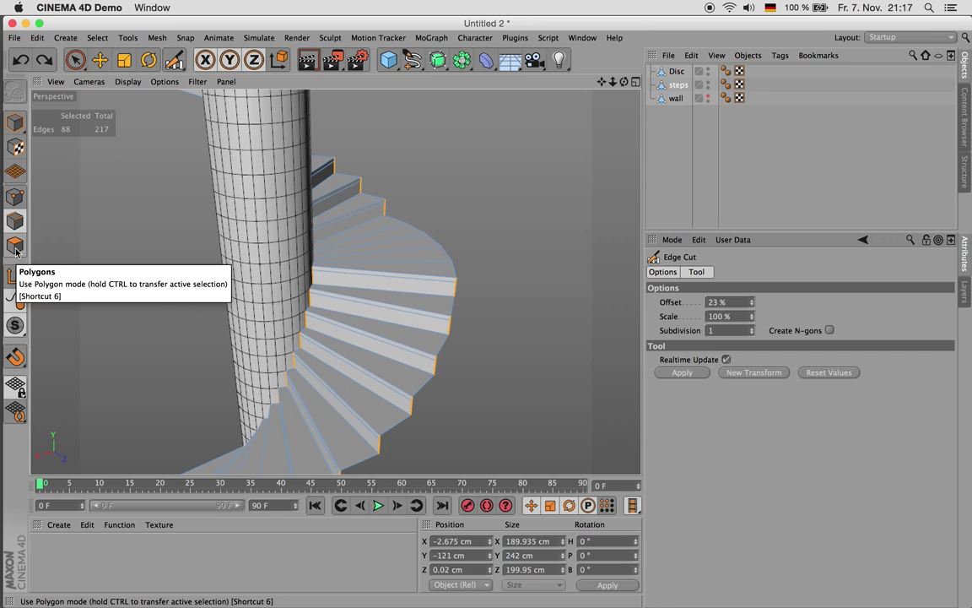
{"action": "left_click", "coordinate": [16, 245]}
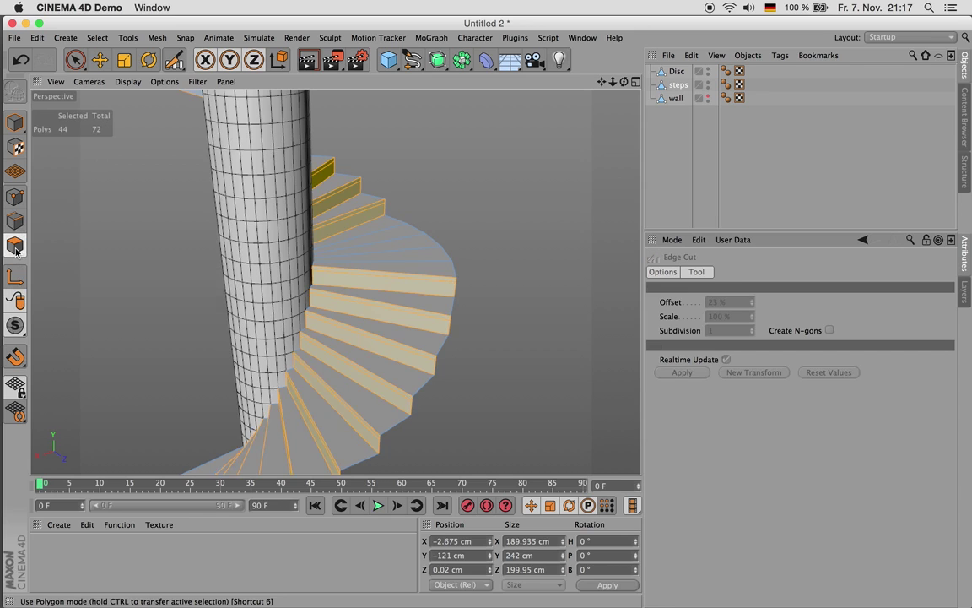
- Remove the large lower riser polygons of the first group of steps from the selection, keeping their narrow upper strips selected
{"action": "left_click_drag", "start_coordinate": [513, 273], "coordinate": [391, 271], "text": "alt"}
{"action": "left_click_drag", "start_coordinate": [287, 315], "coordinate": [472, 322], "text": "alt"}
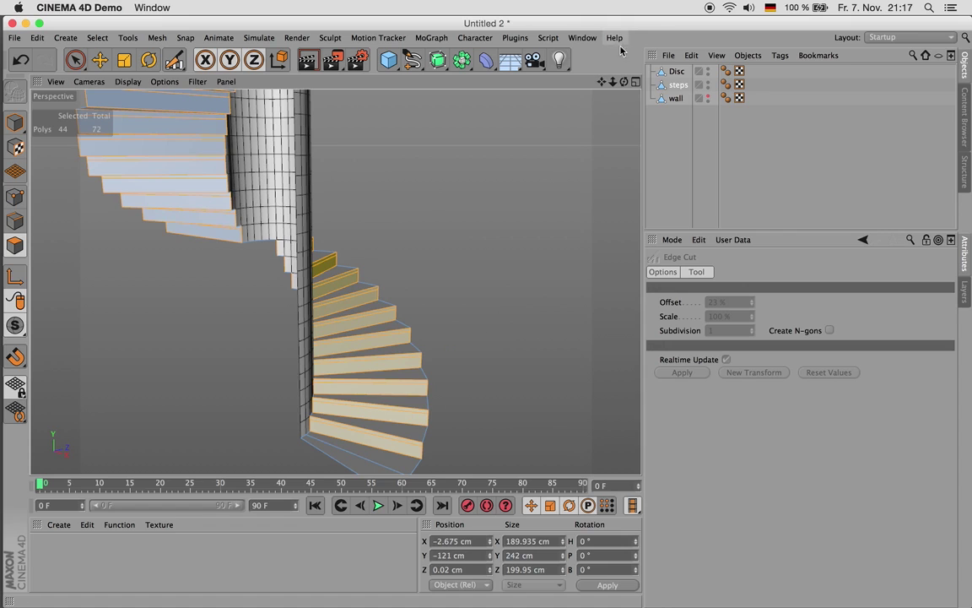
{"action": "left_click_drag", "start_coordinate": [601, 83], "coordinate": [617, 17]}
{"action": "left_click_drag", "start_coordinate": [446, 355], "coordinate": [439, 369], "text": "alt"}
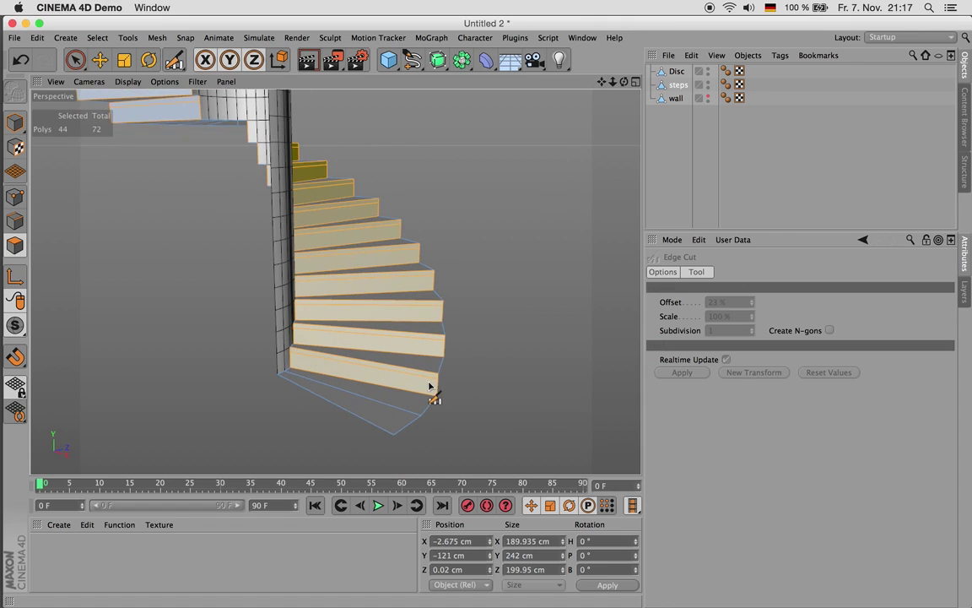
{"action": "left_click", "coordinate": [75, 59]}
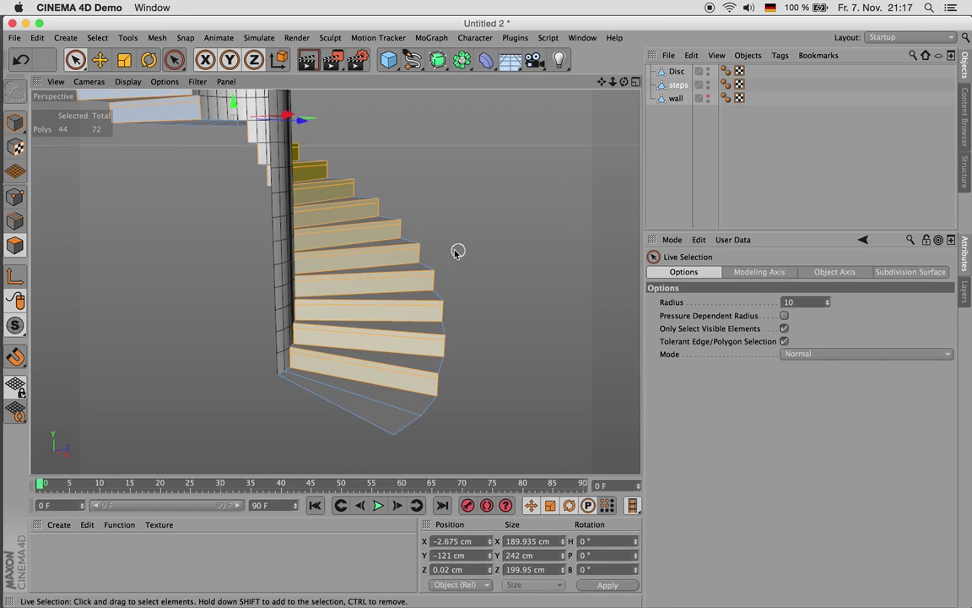
{"action": "left_click_drag", "start_coordinate": [456, 251], "coordinate": [402, 295], "text": "alt"}
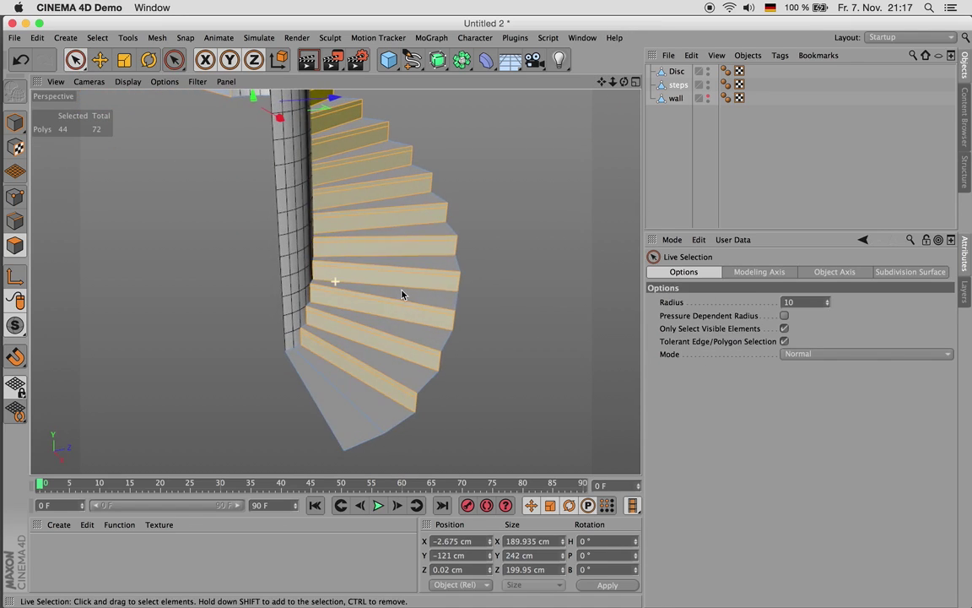
{"action": "left_click", "coordinate": [383, 399], "text": "ctrl"}
{"action": "left_click", "coordinate": [409, 359], "text": "ctrl"}
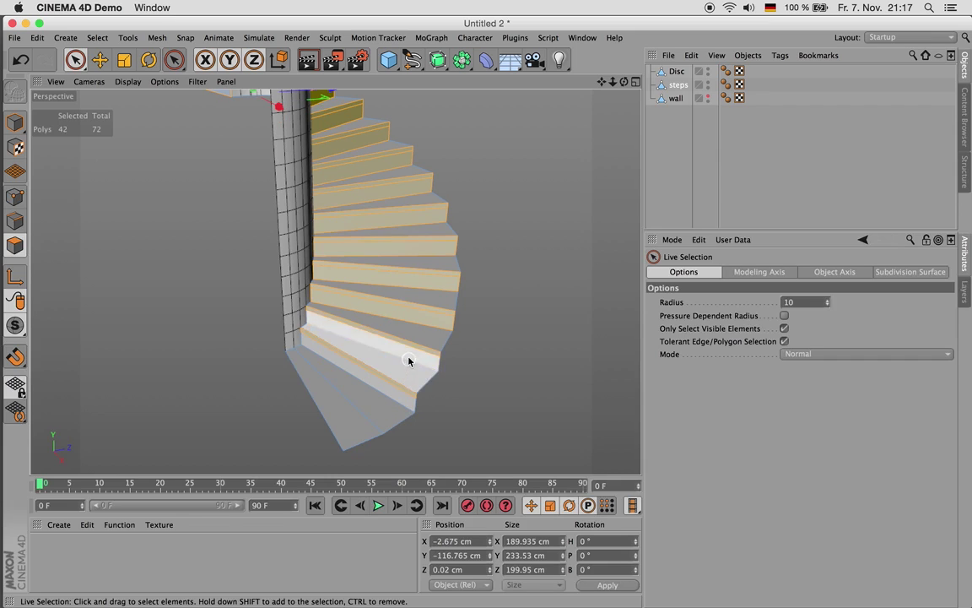
{"action": "left_click", "coordinate": [420, 321], "text": "ctrl"}
{"action": "mouse_move", "coordinate": [428, 292]}
{"action": "left_mouse_down", "text": "ctrl"}
{"action": "mouse_move", "coordinate": [436, 223]}
{"action": "mouse_move", "coordinate": [508, 194]}
{"action": "mouse_move", "coordinate": [336, 280]}
{"action": "left_mouse_up", "text": "ctrl"}
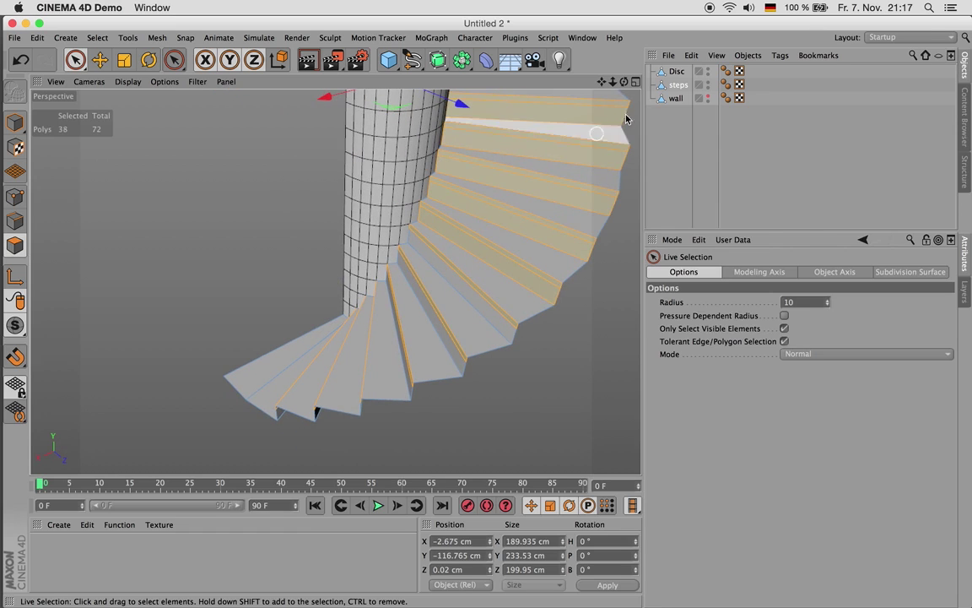
- Deselect the large riser polygons on all remaining steps so only the narrow strips beneath the treads stay selected
{"action": "middle_click", "coordinate": [514, 259]}
{"action": "left_click_drag", "start_coordinate": [514, 259], "coordinate": [555, 337], "text": "alt"}
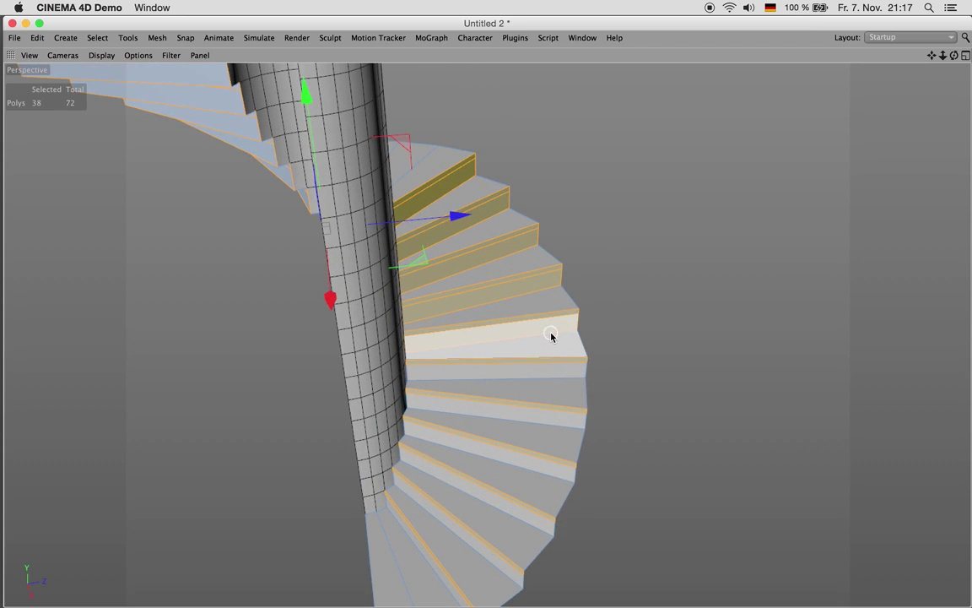
{"action": "left_click", "coordinate": [550, 333], "text": "ctrl"}
{"action": "left_click", "coordinate": [543, 290], "text": "ctrl"}
{"action": "left_click", "coordinate": [525, 254], "text": "ctrl"}
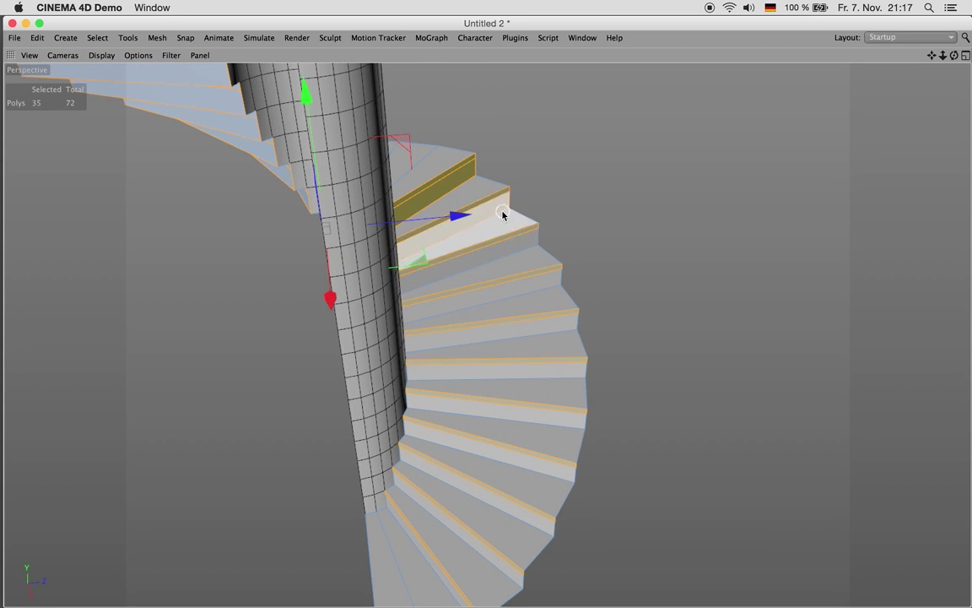
{"action": "left_click", "coordinate": [504, 212], "text": "ctrl"}
{"action": "left_click_drag", "start_coordinate": [607, 205], "coordinate": [479, 230], "text": "alt"}
{"action": "left_click", "coordinate": [652, 214], "text": "ctrl"}
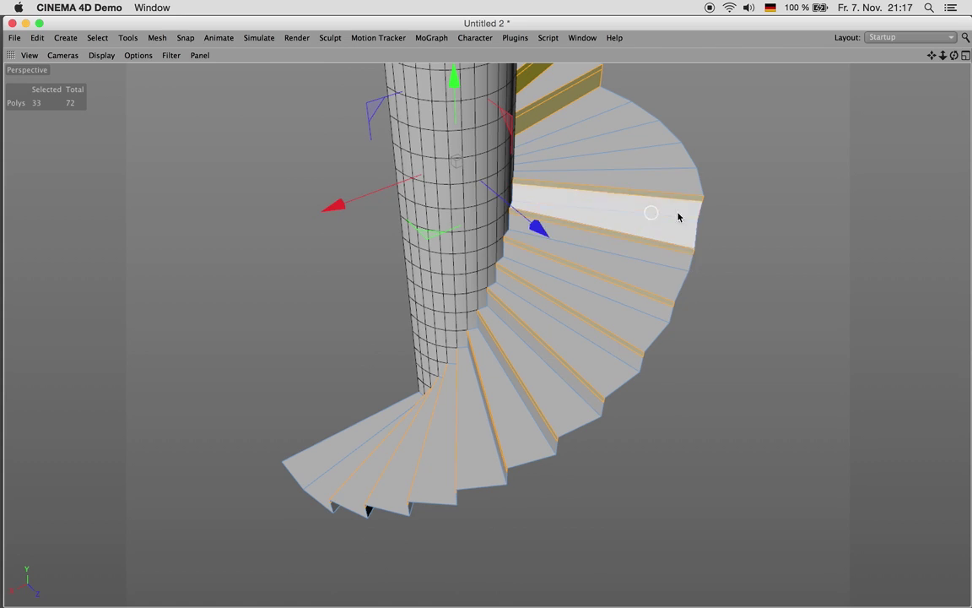
{"action": "mouse_move", "coordinate": [729, 217]}
{"action": "left_mouse_down", "text": "alt"}
{"action": "mouse_move", "coordinate": [630, 232]}
{"action": "mouse_move", "coordinate": [413, 362]}
{"action": "mouse_move", "coordinate": [420, 417]}
{"action": "mouse_move", "coordinate": [506, 354]}
{"action": "mouse_move", "coordinate": [517, 312]}
{"action": "mouse_move", "coordinate": [523, 250]}
{"action": "mouse_move", "coordinate": [489, 152]}
{"action": "mouse_move", "coordinate": [612, 175]}
{"action": "mouse_move", "coordinate": [623, 208]}
{"action": "mouse_move", "coordinate": [534, 178]}
{"action": "mouse_move", "coordinate": [463, 332]}
{"action": "mouse_move", "coordinate": [552, 289]}
{"action": "mouse_move", "coordinate": [540, 202]}
{"action": "mouse_move", "coordinate": [463, 91]}
{"action": "left_mouse_up", "text": "alt"}
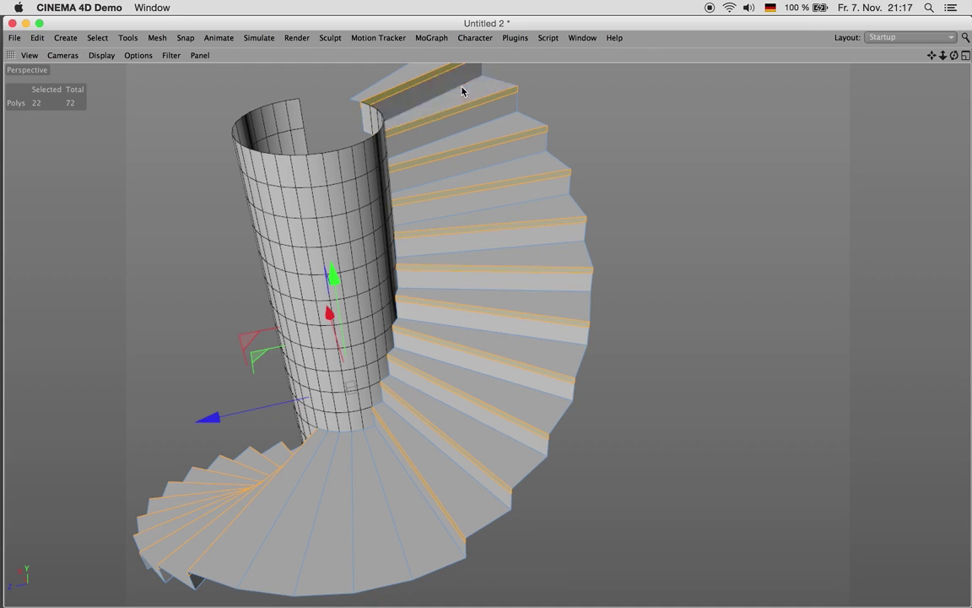
- Extrude the narrow riser strips outward by about 3.1 cm to form overhanging step nosings
{"action": "scroll", "coordinate": [600, 204], "scroll_direction": "down", "scroll_amount": 4}
{"action": "scroll", "coordinate": [499, 365], "scroll_direction": "up", "scroll_amount": 4}
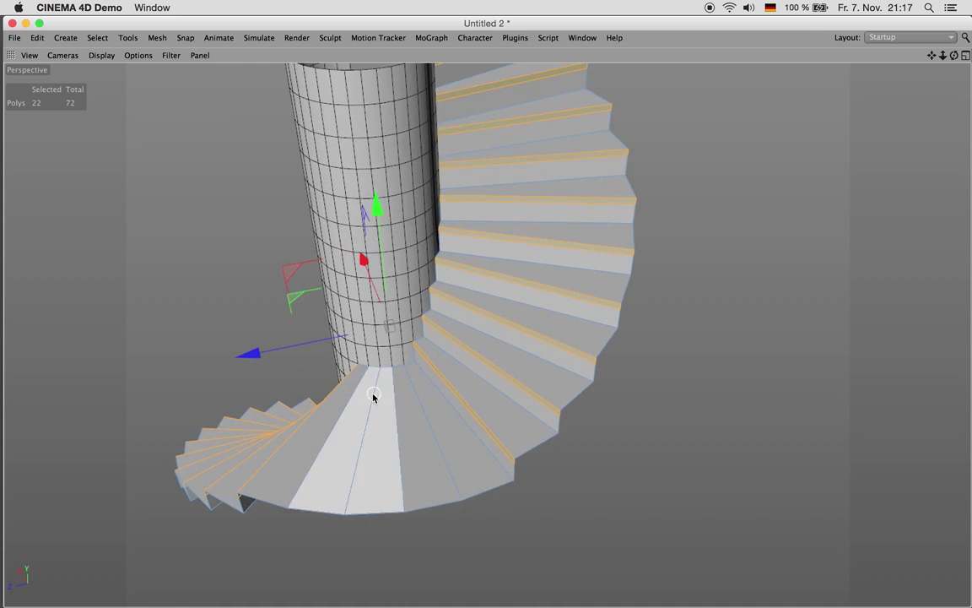
{"action": "left_click_drag", "start_coordinate": [374, 397], "coordinate": [502, 374], "text": "alt"}
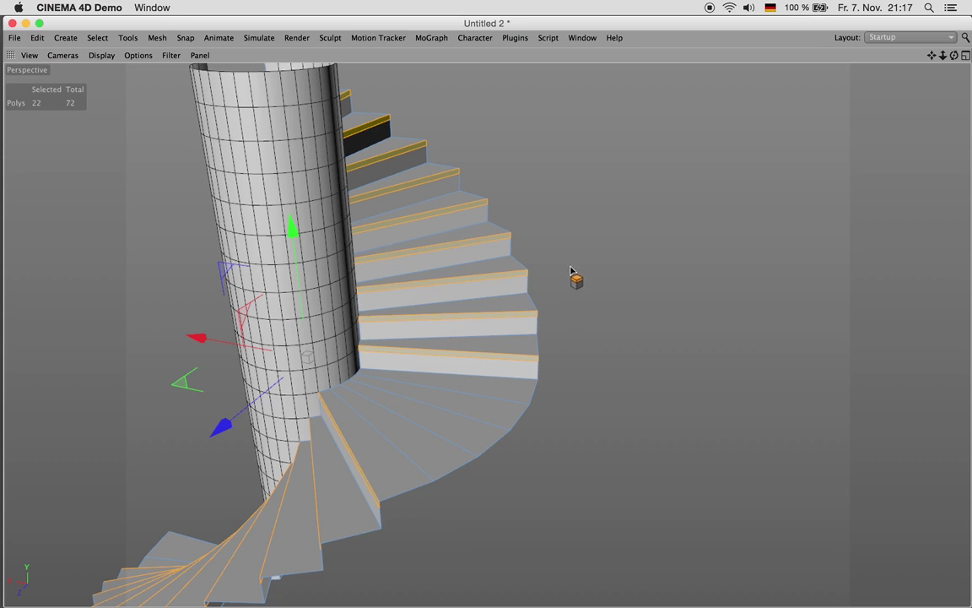
{"action": "left_click_drag", "start_coordinate": [567, 282], "coordinate": [583, 282]}
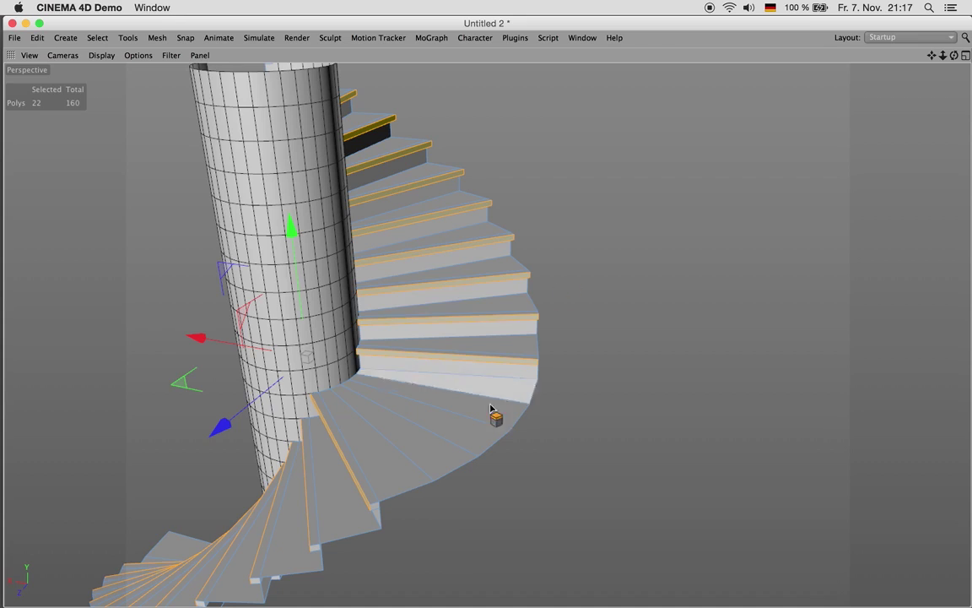
{"action": "left_click_drag", "start_coordinate": [495, 412], "coordinate": [431, 384], "text": "alt"}
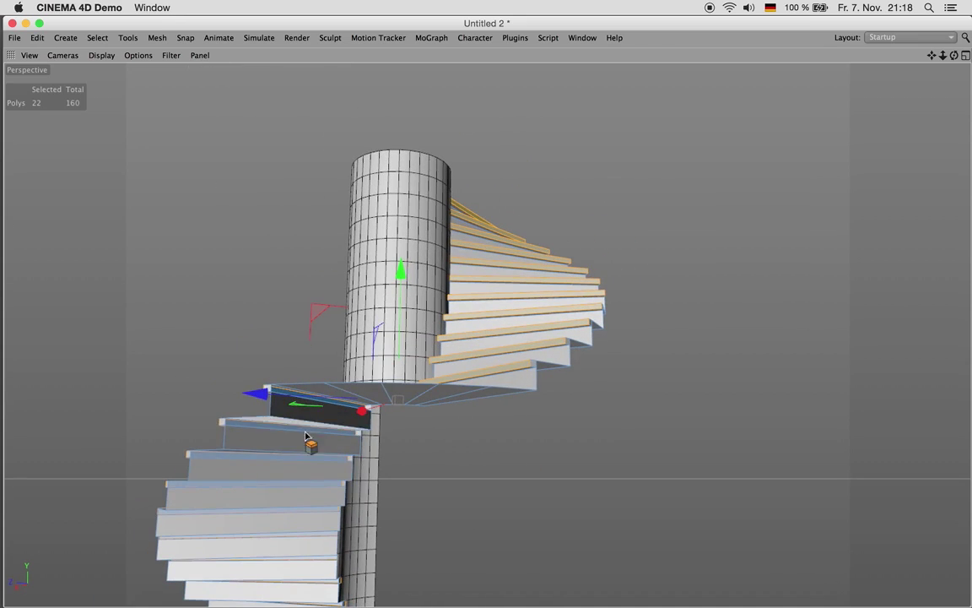
{"action": "left_click_drag", "start_coordinate": [585, 191], "coordinate": [727, 262], "text": "alt"}
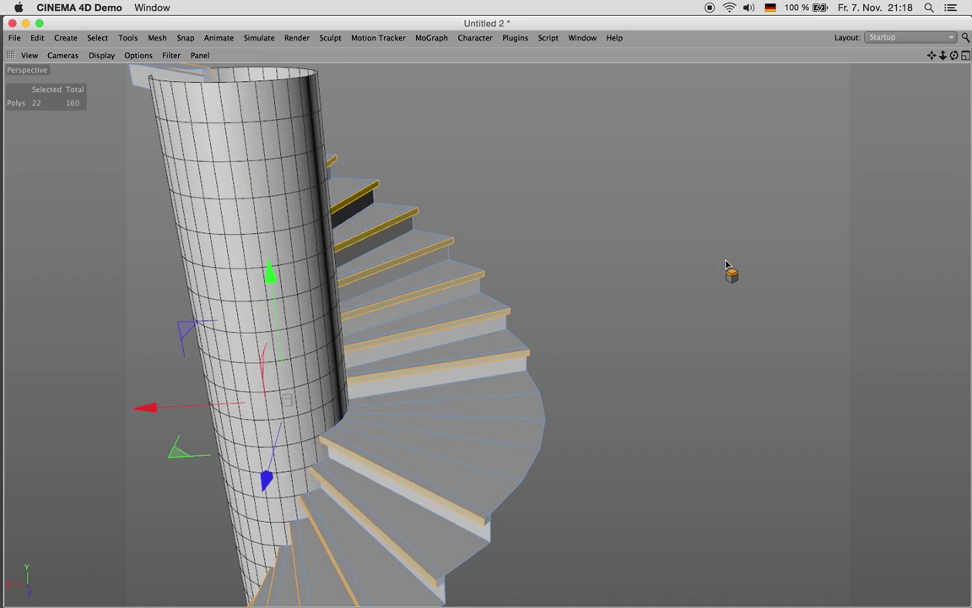
{"action": "key", "text": "ctrl+Tab"}
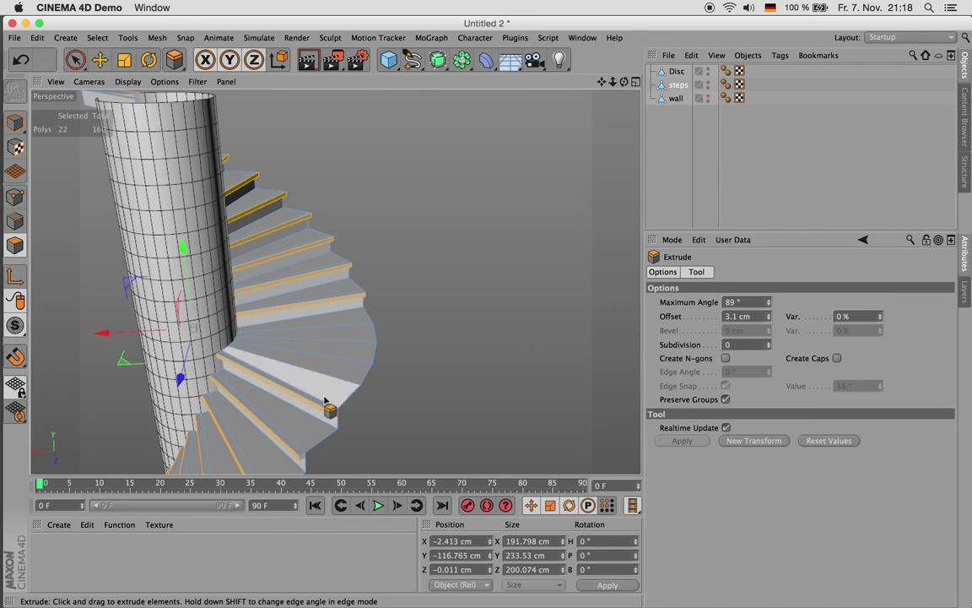
- Loop-select the continuous stair surface, invert the selection, and delete the small end polygons of the extruded nosings
{"action": "scroll", "coordinate": [333, 418], "scroll_direction": "up", "scroll_amount": 3}
{"action": "scroll", "coordinate": [337, 413], "scroll_direction": "up", "scroll_amount": 2}
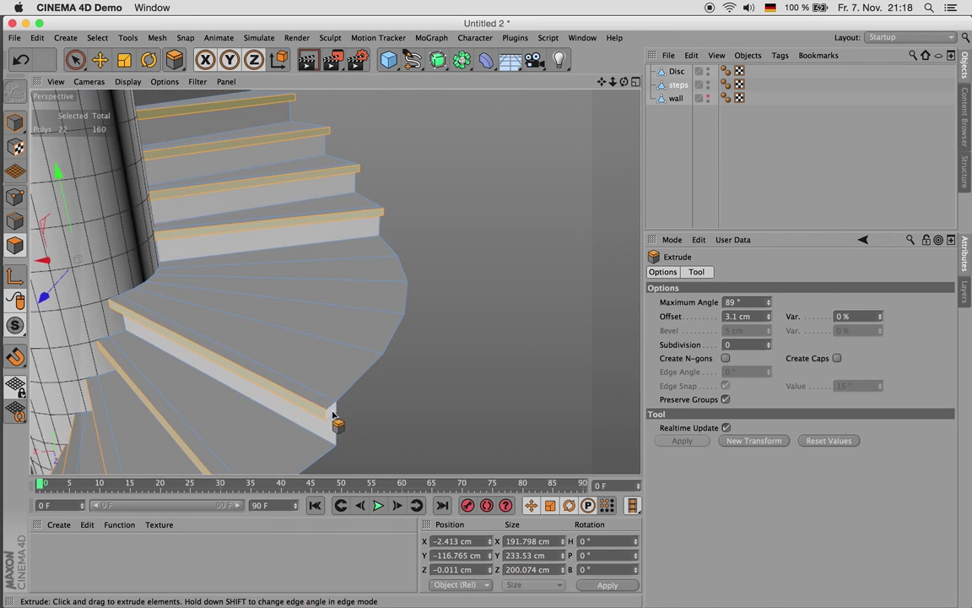
{"action": "left_click_drag", "start_coordinate": [339, 411], "coordinate": [316, 373], "text": "alt"}
{"action": "key", "text": "u"}
{"action": "key", "text": "l"}
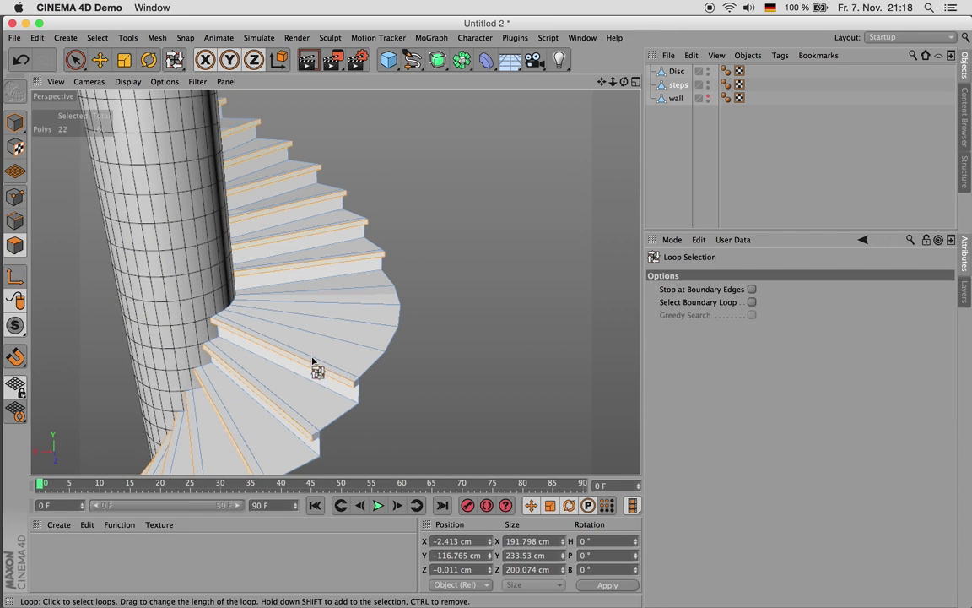
{"action": "left_click", "coordinate": [308, 365]}
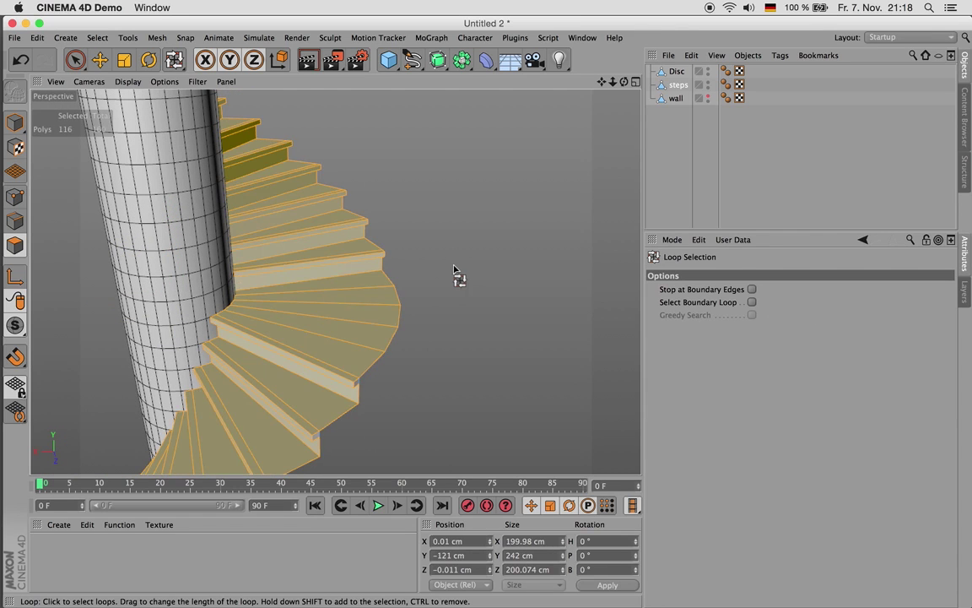
{"action": "key", "text": "u"}
{"action": "key", "text": "i"}
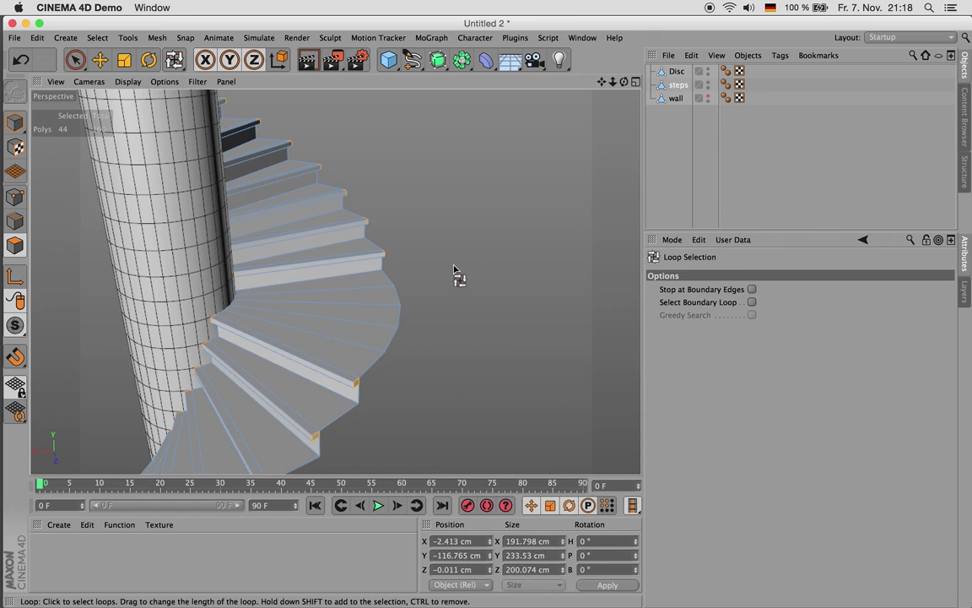
{"action": "key", "text": "super+shift+a"}
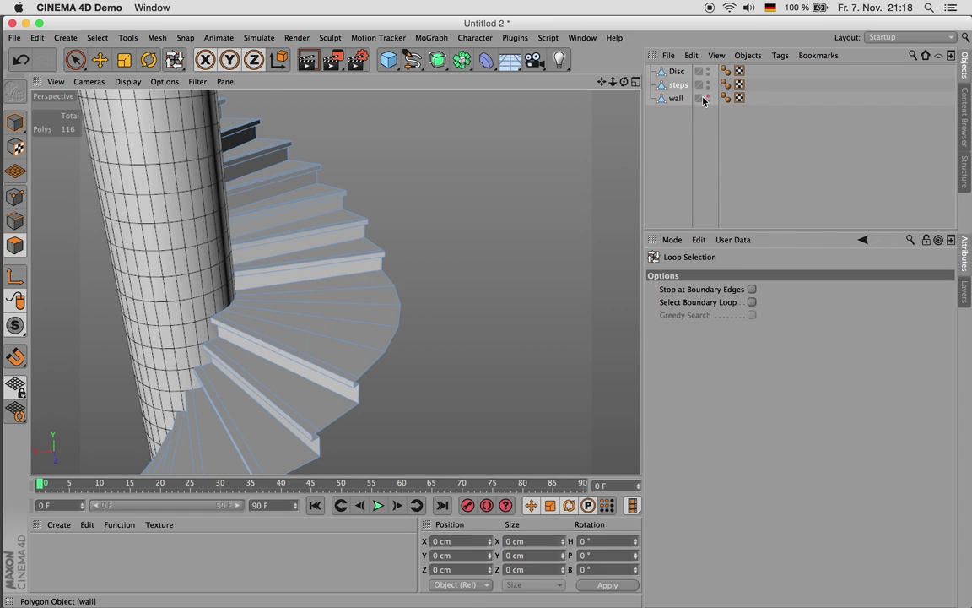
- Make the wall visible again and select it as the object to edit
{"action": "left_click", "coordinate": [708, 98]}
{"action": "scroll", "coordinate": [393, 277], "scroll_direction": "down", "scroll_amount": 5}
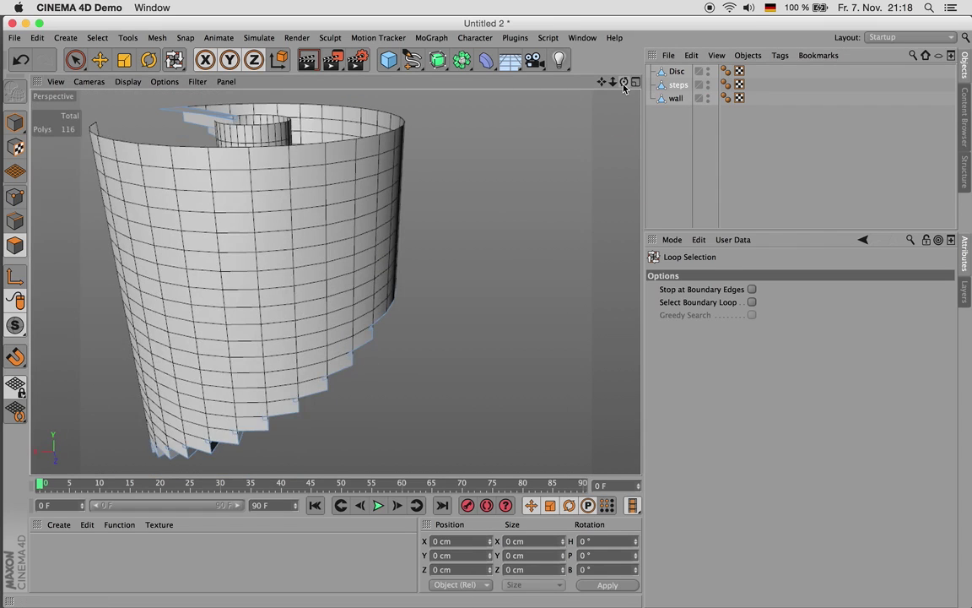
{"action": "left_click_drag", "start_coordinate": [625, 82], "coordinate": [709, 118]}
{"action": "left_click_drag", "start_coordinate": [335, 281], "coordinate": [341, 275], "text": "alt"}
{"action": "left_click", "coordinate": [675, 99]}
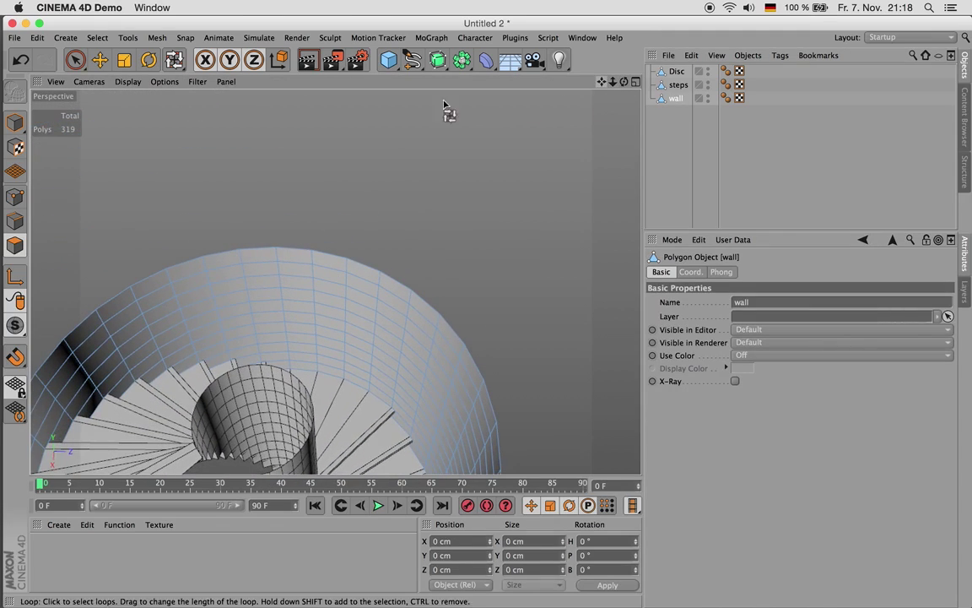
- Select a block of polygons on the wall's inner side, four columns wide and six rows high, with Live Selection
{"action": "left_click", "coordinate": [76, 60]}
{"action": "left_click_drag", "start_coordinate": [304, 338], "coordinate": [358, 346]}
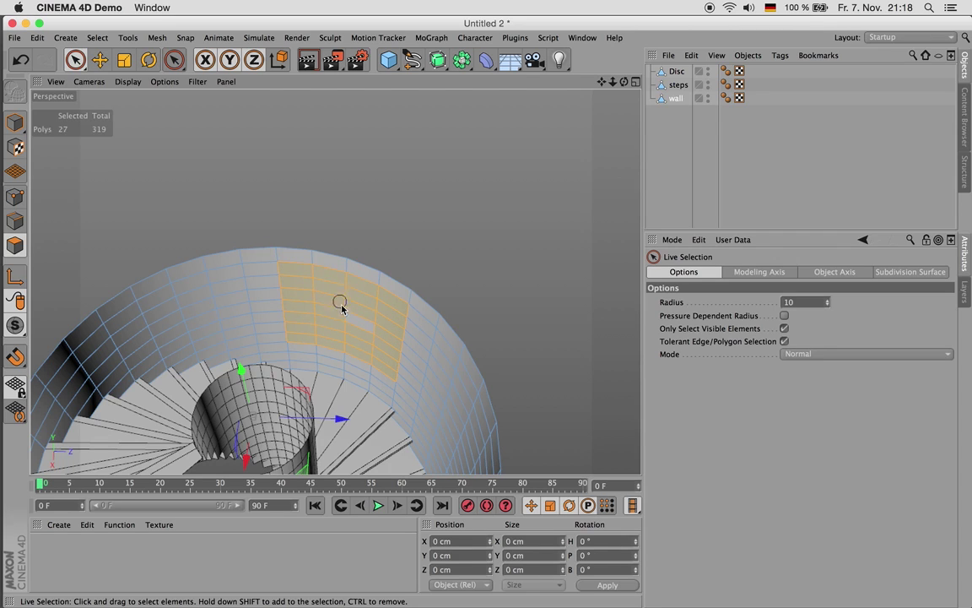
{"action": "left_click", "coordinate": [358, 329], "text": "shift"}
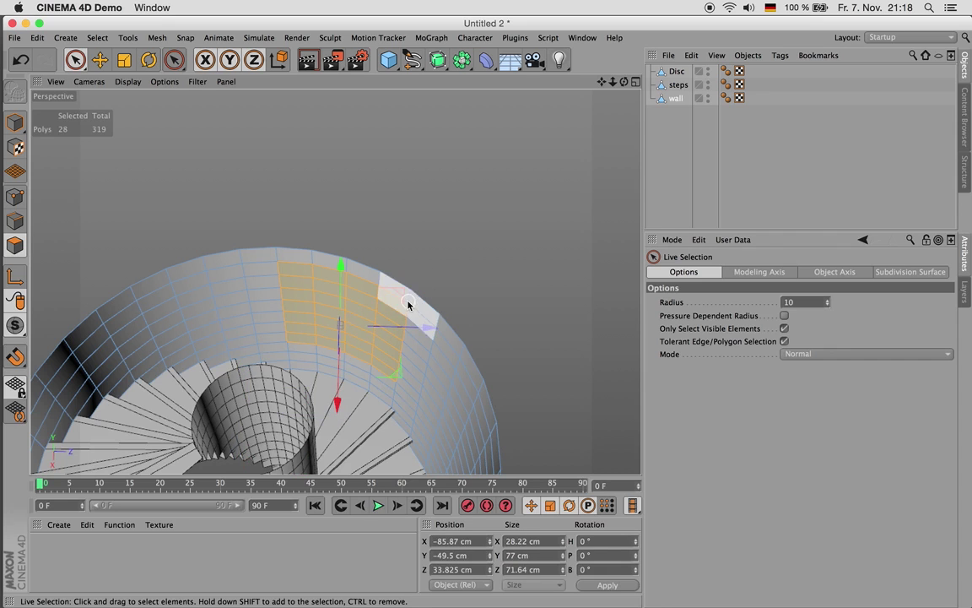
{"action": "left_click_drag", "start_coordinate": [395, 294], "coordinate": [355, 275], "text": "ctrl"}
{"action": "left_click_drag", "start_coordinate": [499, 269], "coordinate": [464, 226], "text": "alt"}
- Try extruding the selected wall polygons at an offset of about -23.09 cm, and undo the extrusion
{"action": "key", "text": "d"}
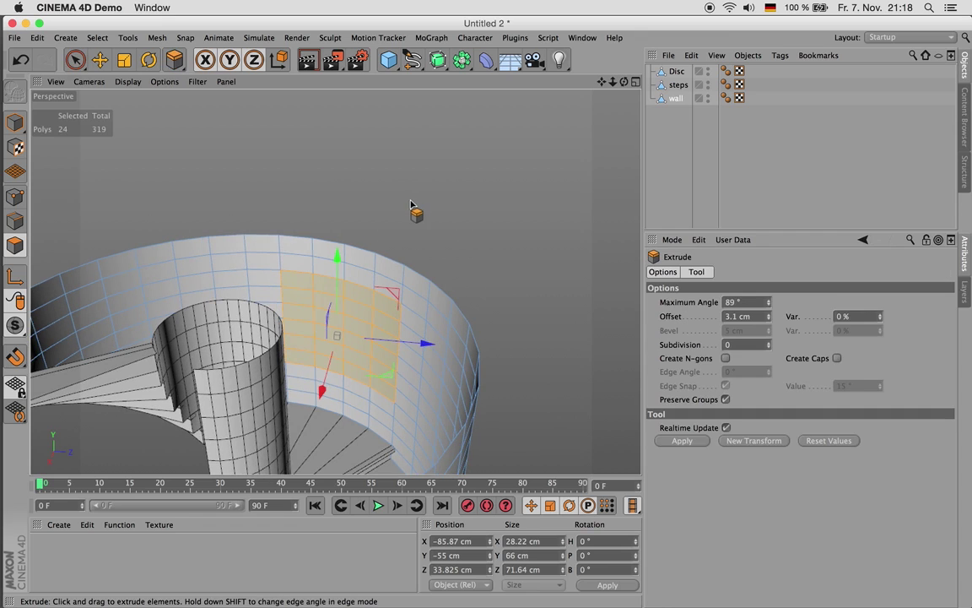
{"action": "left_click_drag", "start_coordinate": [411, 205], "coordinate": [373, 205]}
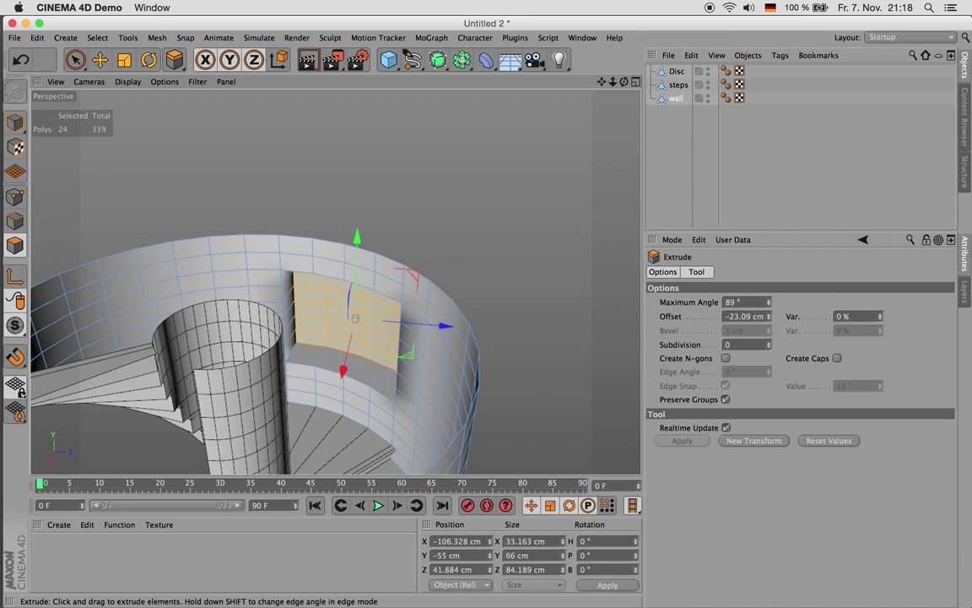
{"action": "scroll", "coordinate": [370, 269], "scroll_direction": "up", "scroll_amount": 3}
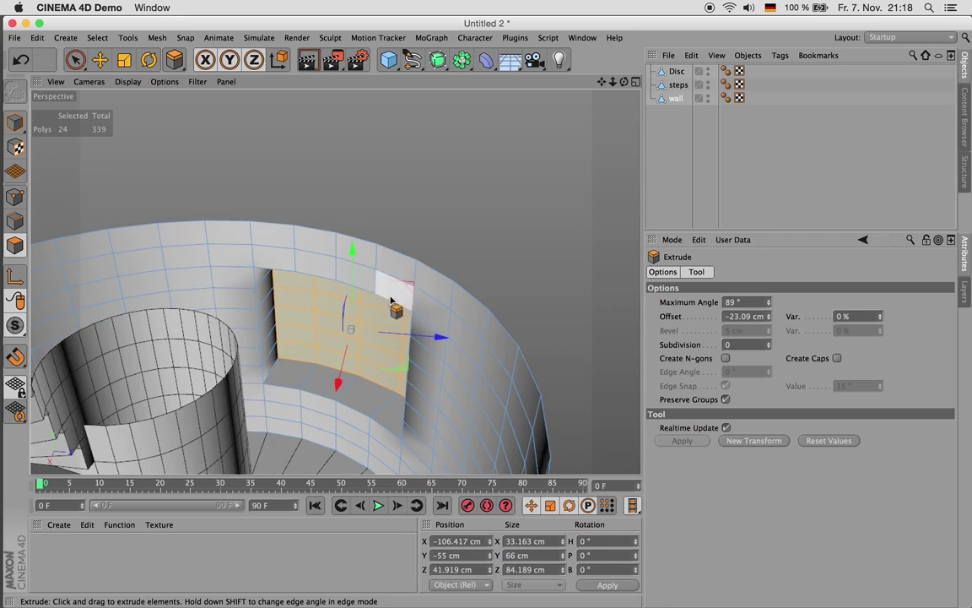
{"action": "left_click_drag", "start_coordinate": [454, 272], "coordinate": [470, 248], "text": "alt"}
{"action": "key", "text": "super+z"}
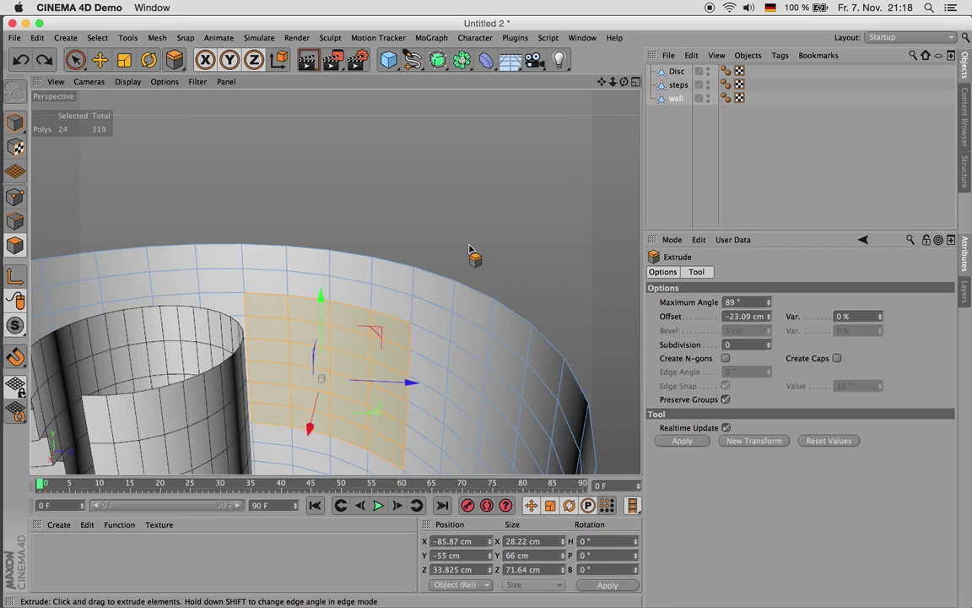
- Deselect the rightmost column of the wall block and extrude the remaining polygons at an offset of about -13.84 cm
{"action": "key", "text": "space"}
{"action": "mouse_move", "coordinate": [399, 454]}
{"action": "left_mouse_down", "text": "ctrl"}
{"action": "mouse_move", "coordinate": [402, 289]}
{"action": "mouse_move", "coordinate": [419, 290]}
{"action": "mouse_move", "coordinate": [390, 290]}
{"action": "mouse_move", "coordinate": [402, 291]}
{"action": "left_mouse_up", "text": "ctrl"}
{"action": "key", "text": "d"}
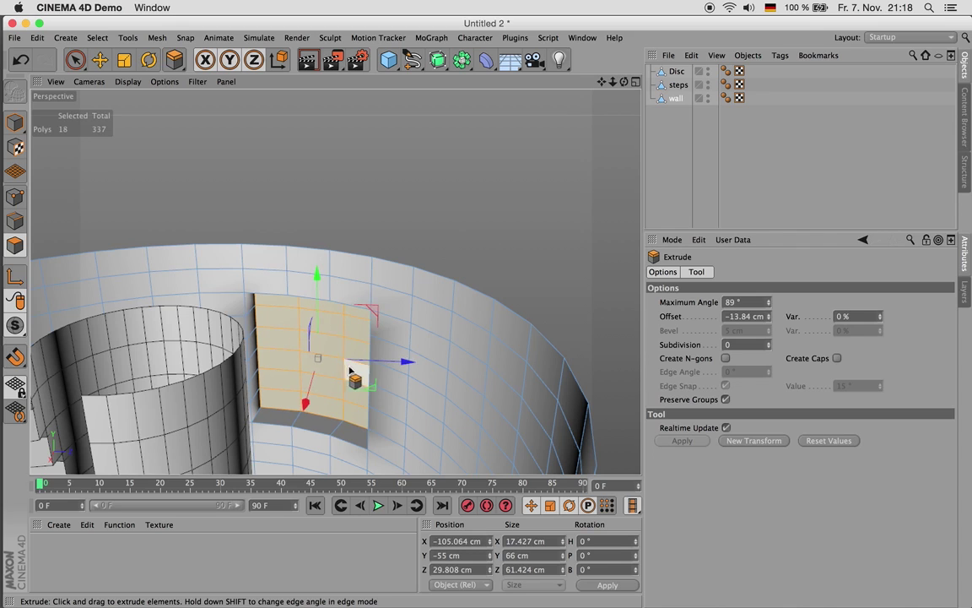
{"action": "scroll", "coordinate": [358, 376], "scroll_direction": "up", "scroll_amount": 2}
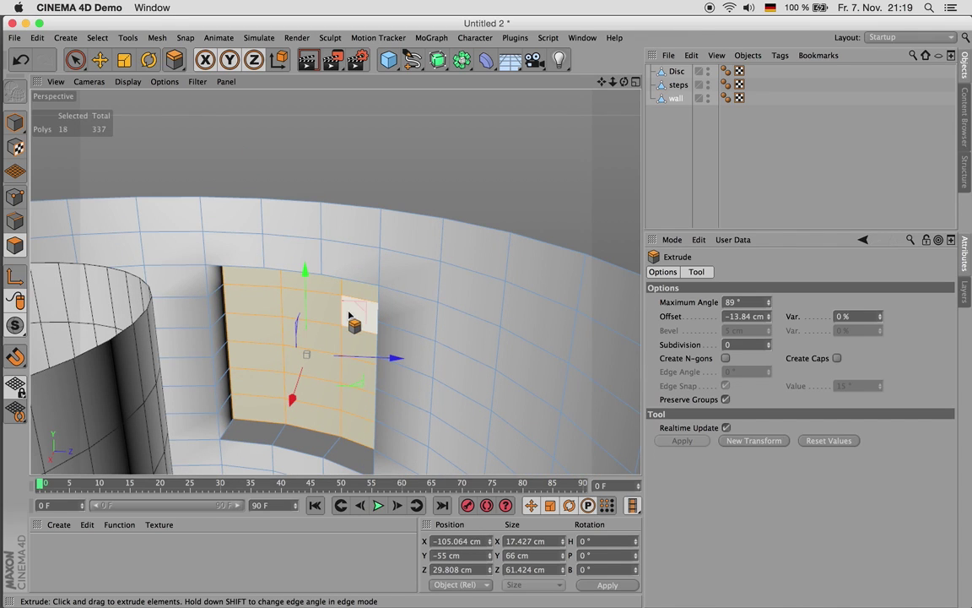
- Split the recessed window polygons into a separate object and delete the originals from the wall
{"action": "key", "text": "u"}
{"action": "key", "text": "p"}
{"action": "key", "text": "Delete"}
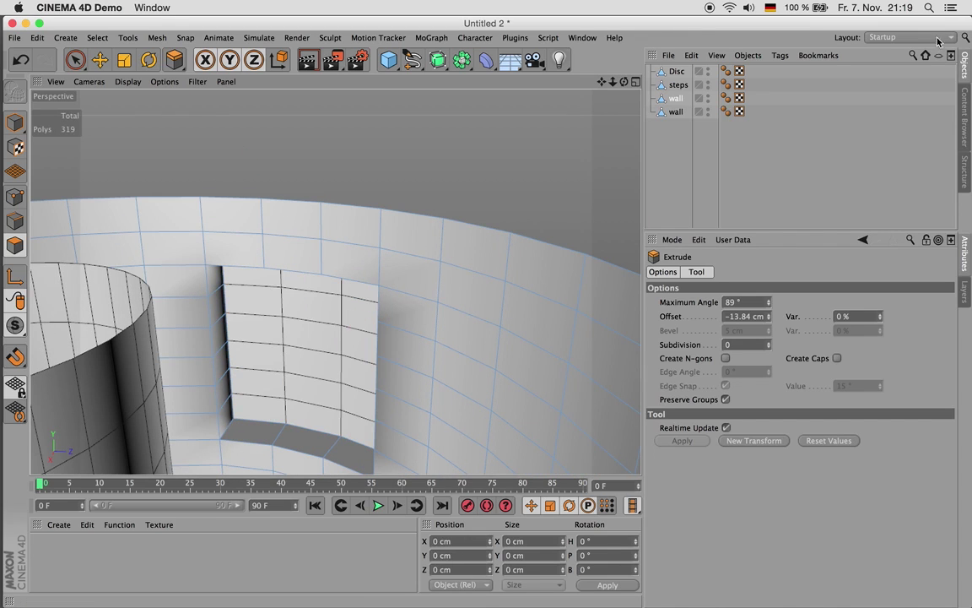
- Rename the split-off window object as window_cross and activate Live Selection
{"action": "double_click", "coordinate": [677, 112]}
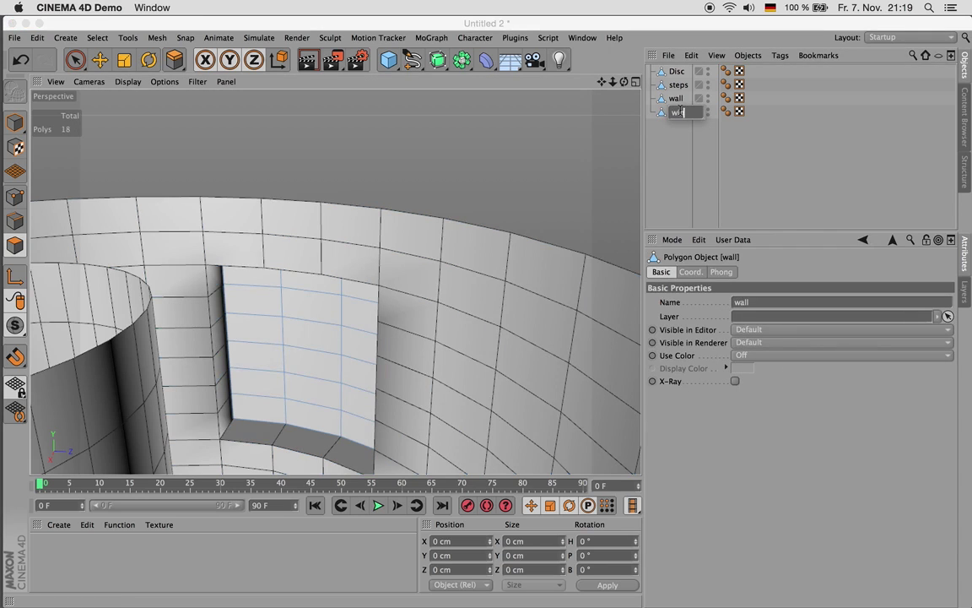
{"action": "type", "text": "window_cross"}
{"action": "key", "text": "Return"}
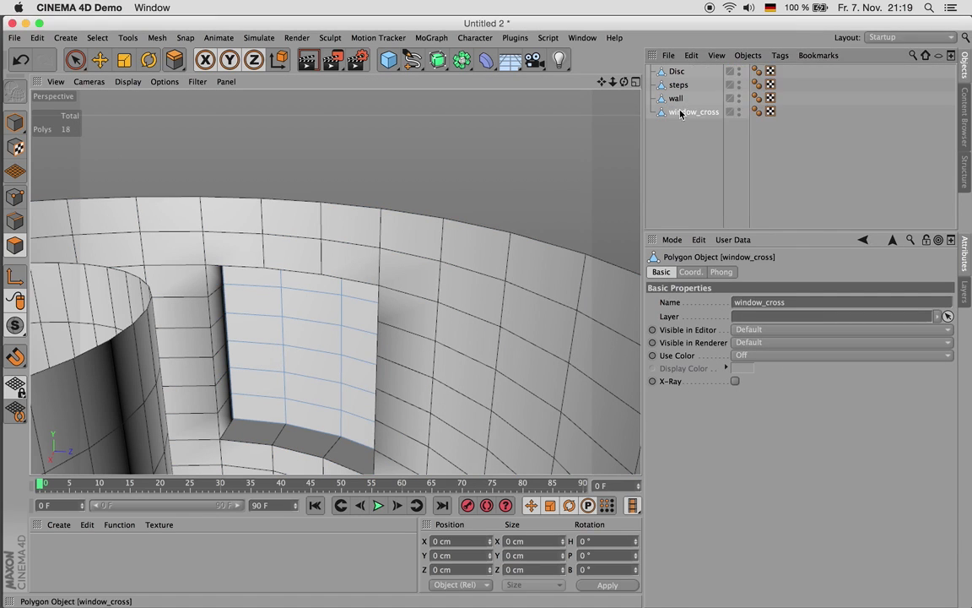
{"action": "left_click", "coordinate": [75, 60]}
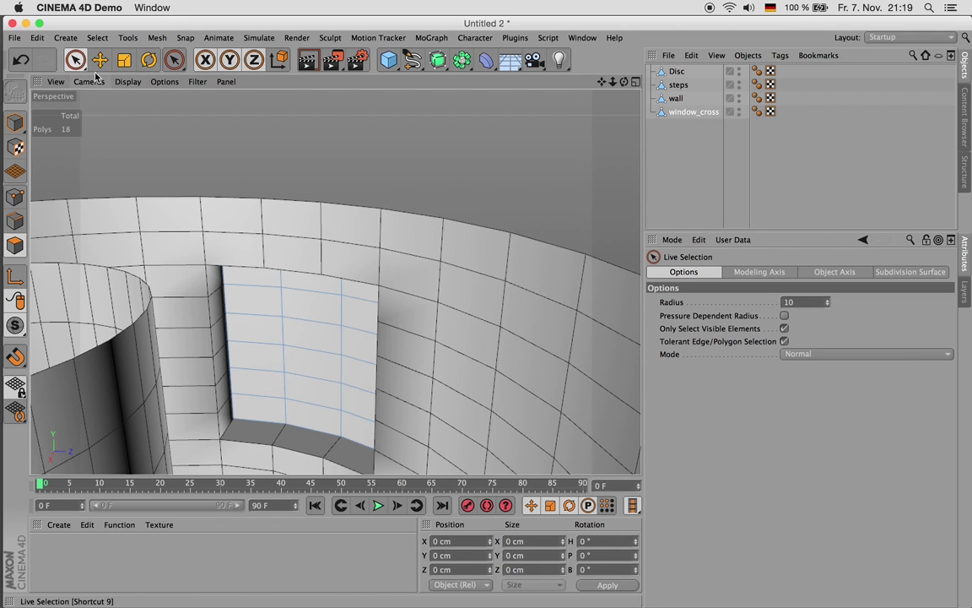
- Melt the window_cross polygons column by column into six panes: three lower ones spanning four rows and three upper ones spanning two rows
{"action": "left_click_drag", "start_coordinate": [269, 406], "coordinate": [263, 341]}
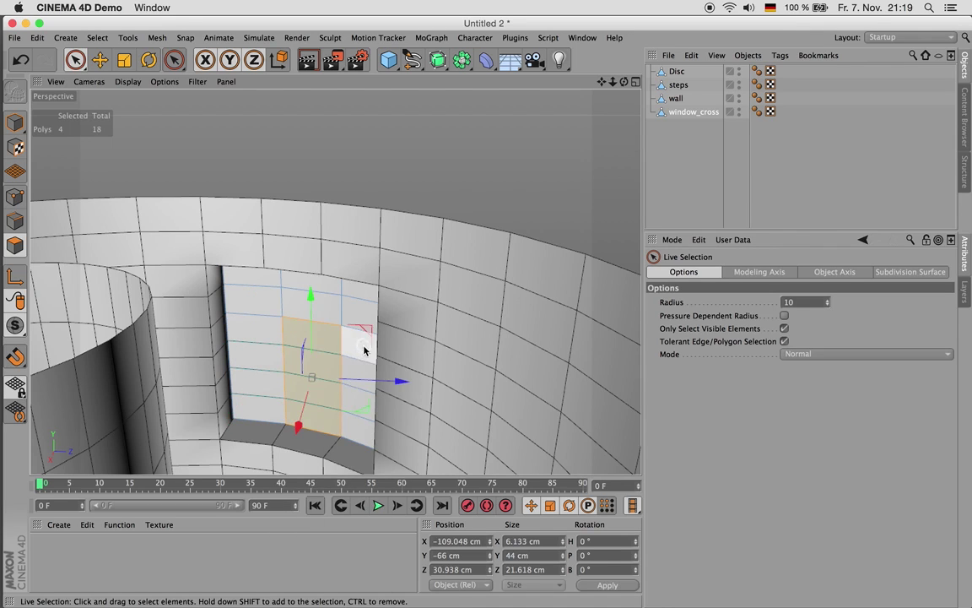
{"action": "left_click_drag", "start_coordinate": [365, 347], "coordinate": [357, 436]}
{"action": "left_click", "coordinate": [358, 306]}
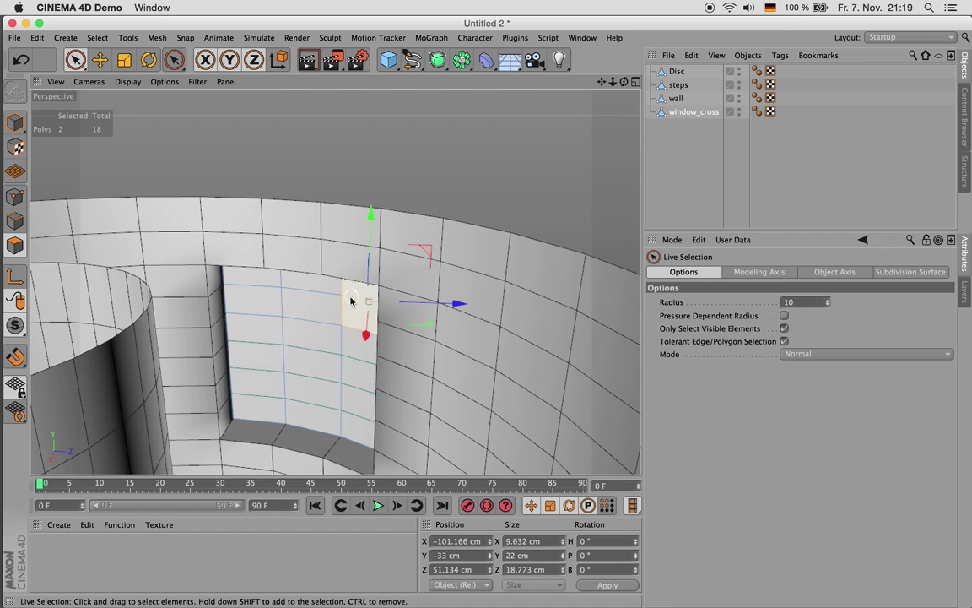
{"action": "key", "text": "u"}
{"action": "key", "text": "z"}
{"action": "left_click", "coordinate": [323, 298]}
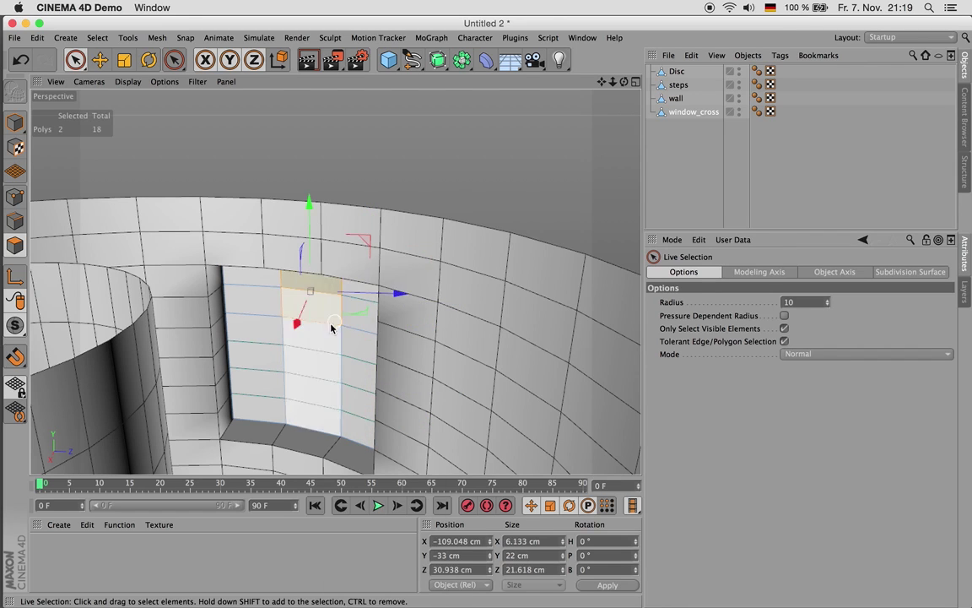
{"action": "key", "text": "u"}
{"action": "key", "text": "z"}
{"action": "left_click", "coordinate": [271, 295]}
- Select each of the six melted panes in turn to check that each one is picked as a single face
{"action": "left_click", "coordinate": [278, 366]}
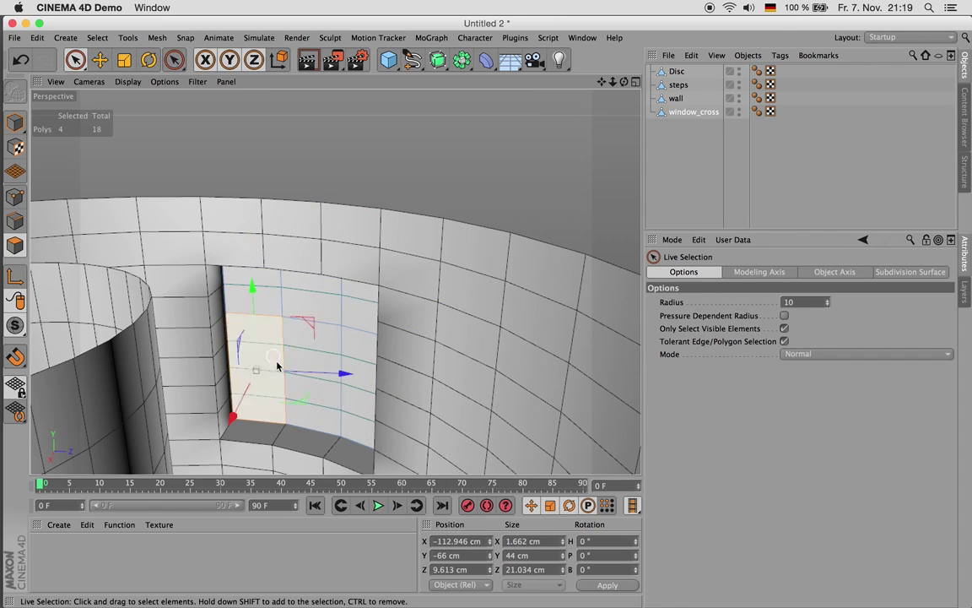
{"action": "left_click", "coordinate": [320, 347]}
{"action": "left_click", "coordinate": [363, 346]}
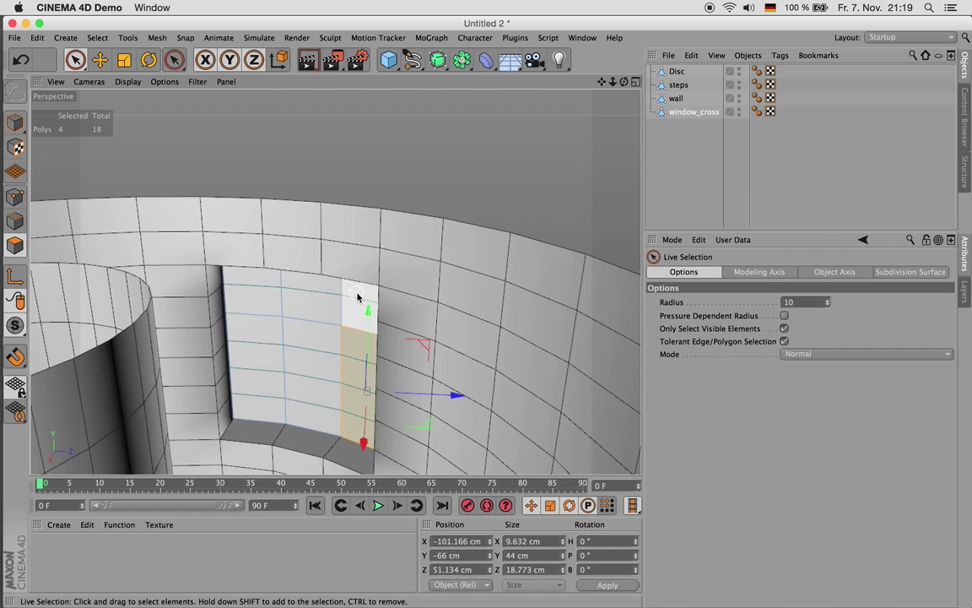
{"action": "left_click", "coordinate": [358, 297]}
{"action": "left_click", "coordinate": [319, 297]}
{"action": "left_click", "coordinate": [268, 297]}
{"action": "left_click", "coordinate": [269, 347]}
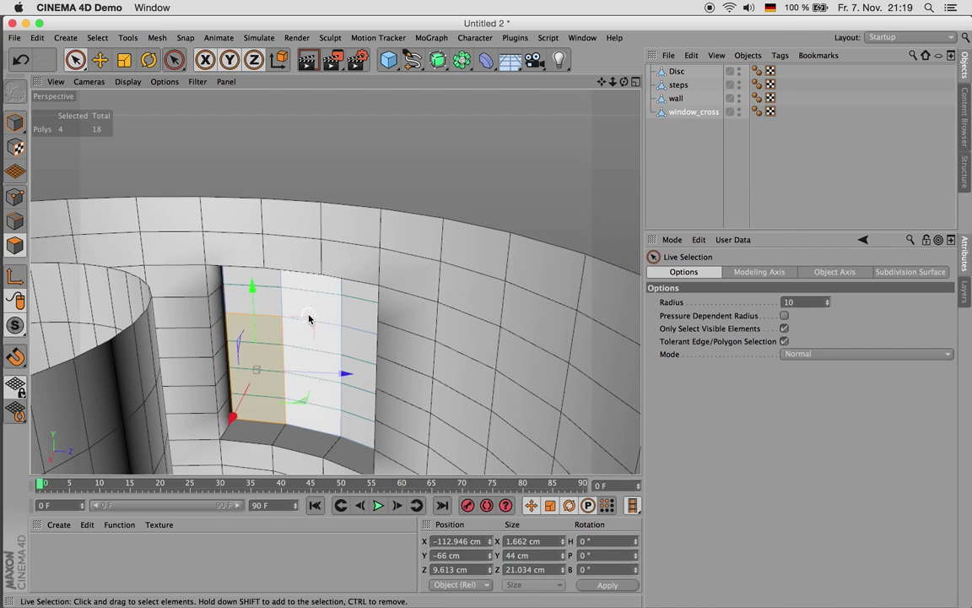
- Select all window_cross polygons and inner-extrude them twice, by 3.4 cm as one group and by 2.5 cm with Preserve Groups off
{"action": "key", "text": "ctrl+a"}
{"action": "key", "text": "i"}
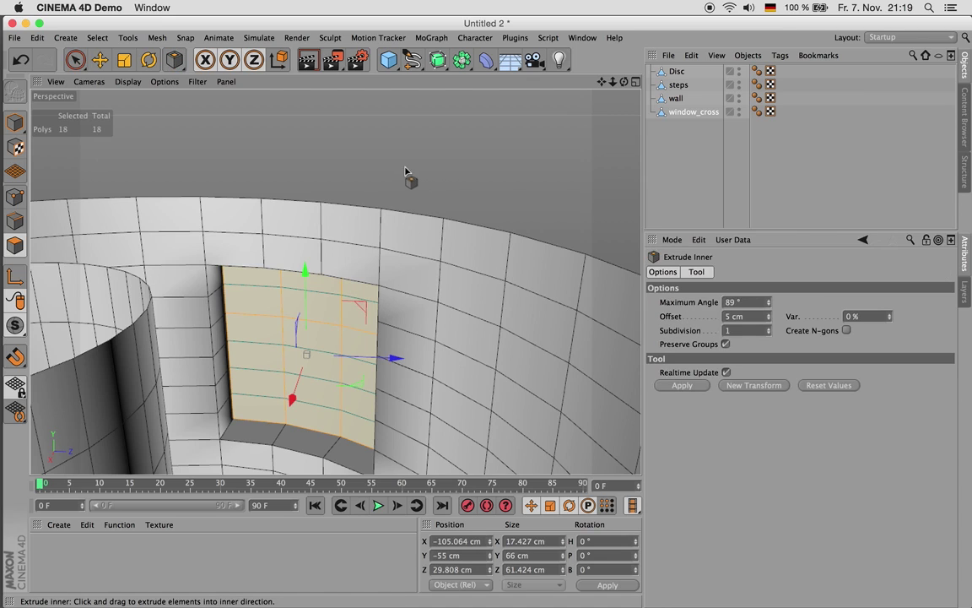
{"action": "left_click_drag", "start_coordinate": [363, 155], "coordinate": [392, 154]}
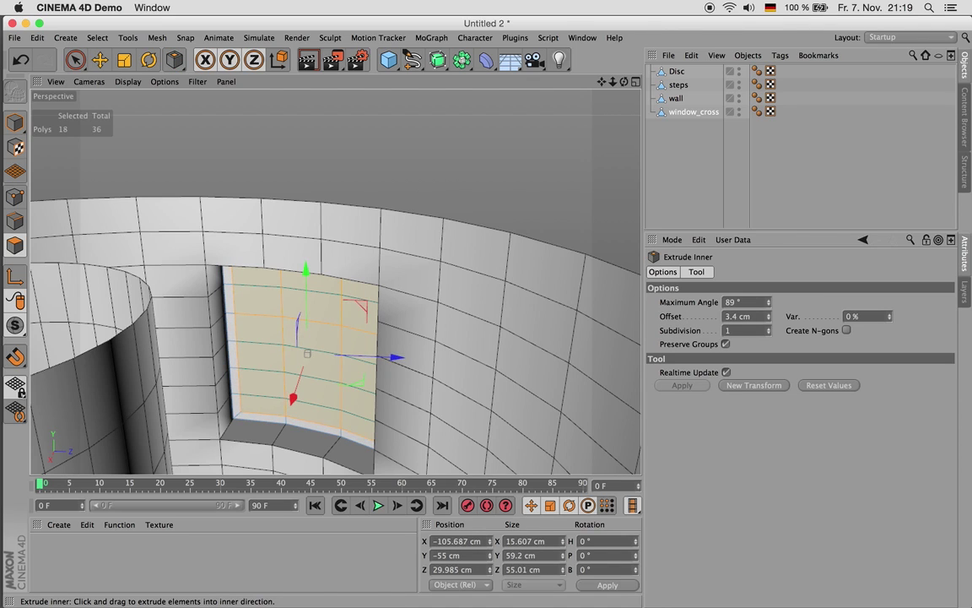
{"action": "left_click_drag", "start_coordinate": [421, 158], "coordinate": [384, 150]}
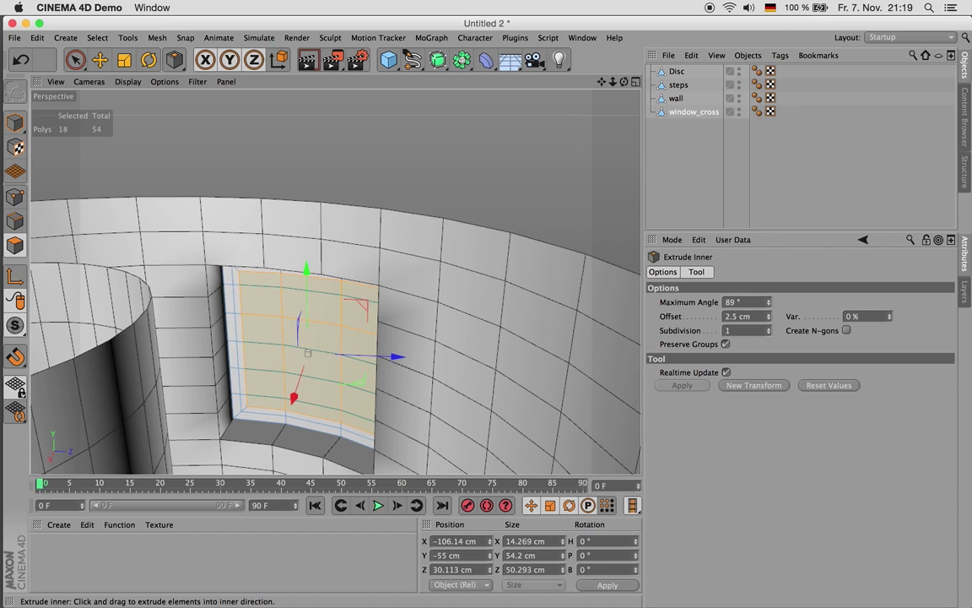
{"action": "left_click", "coordinate": [726, 344]}
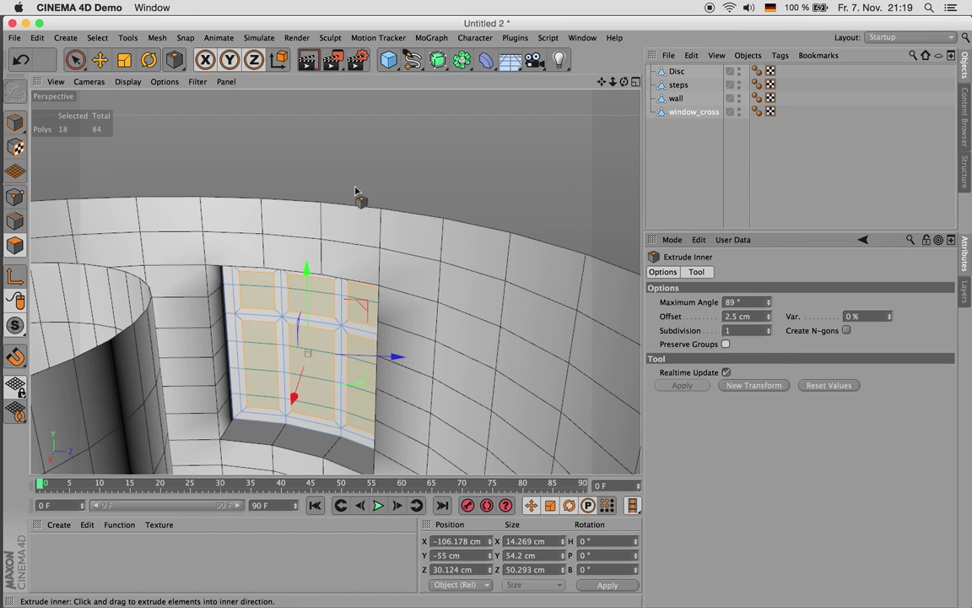
- Extrude the six selected panes with an offset of about -3.6 cm to set them back behind the window bars
{"action": "key", "text": "d"}
{"action": "left_click_drag", "start_coordinate": [392, 157], "coordinate": [354, 148]}
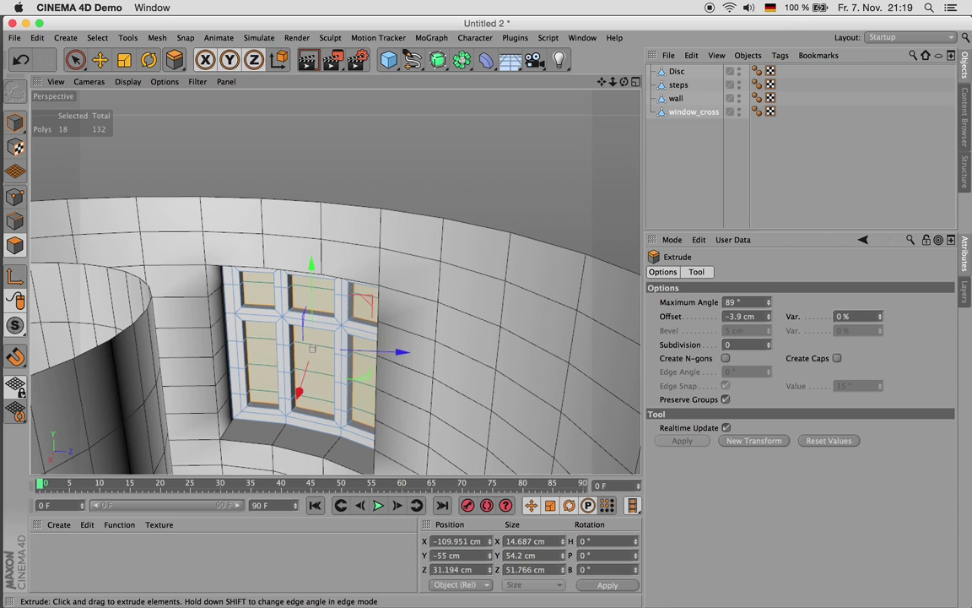
- Split the recessed pane polygons into a separate object, rename it as glass and deselect it
{"action": "right_click", "coordinate": [399, 155]}
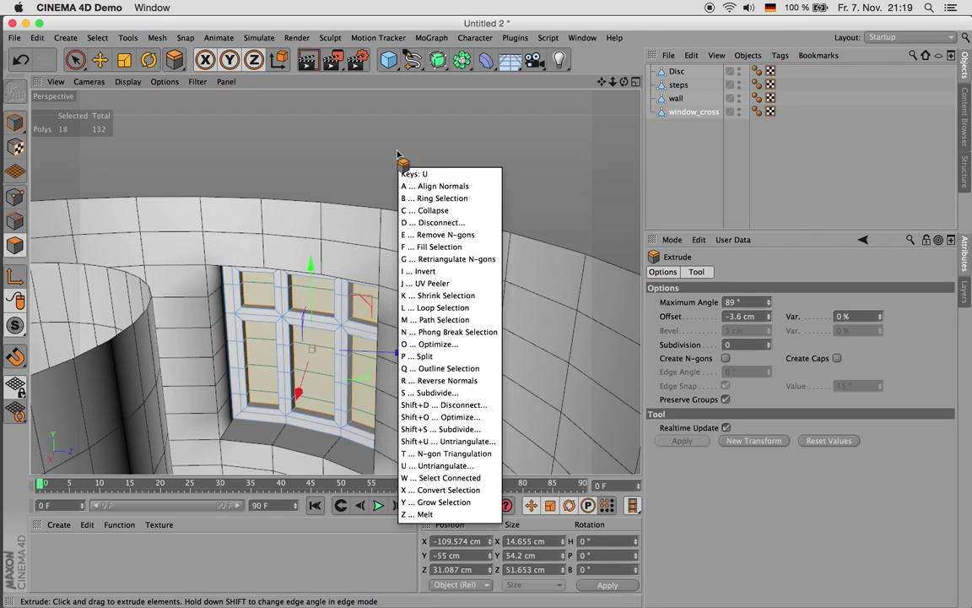
{"action": "key", "text": "p"}
{"action": "double_click", "coordinate": [708, 127]}
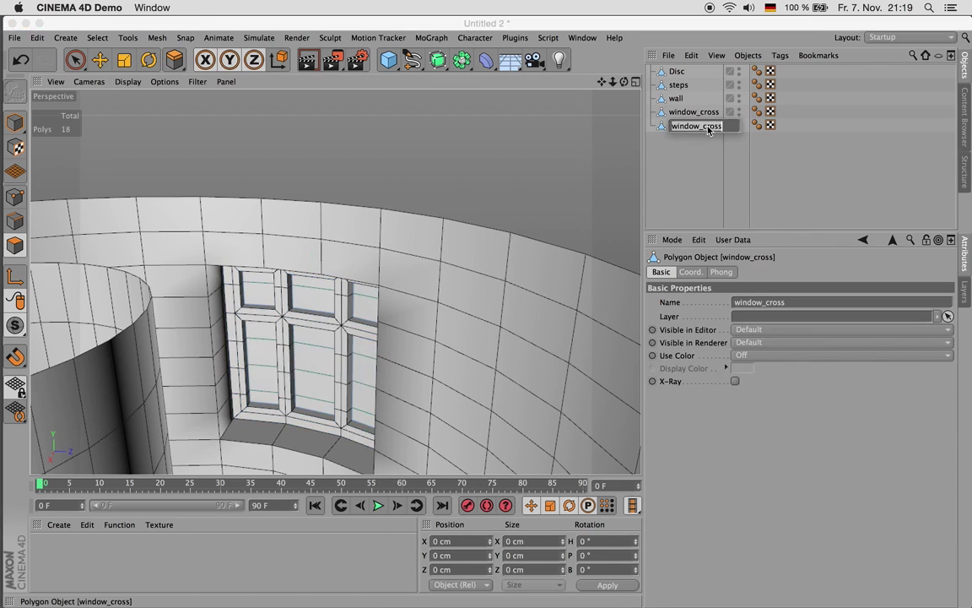
{"action": "key", "text": "Return"}
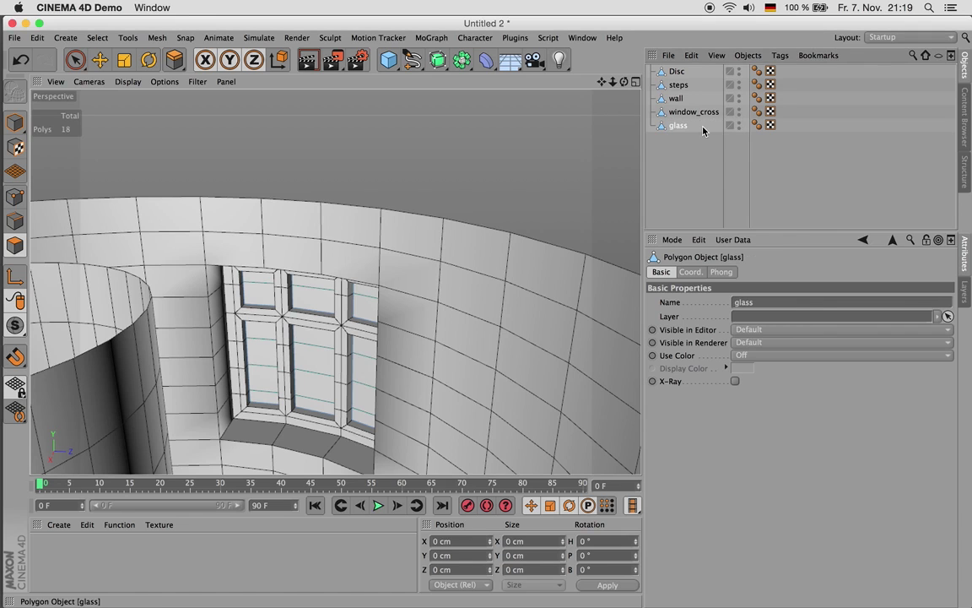
{"action": "left_click", "coordinate": [696, 173]}
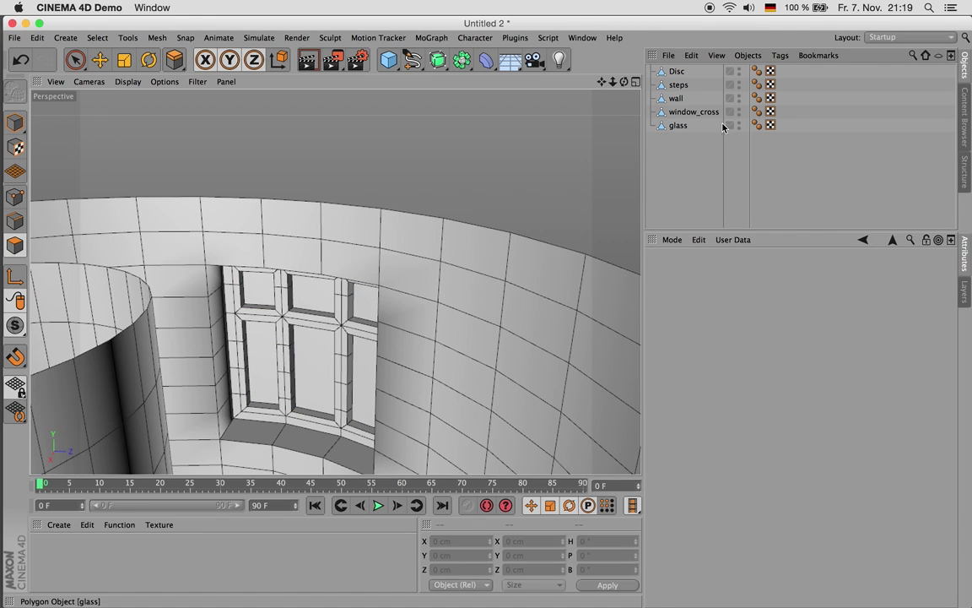
- Select the wall object and activate Loop Selection
{"action": "scroll", "coordinate": [389, 276], "scroll_direction": "down", "scroll_amount": 5}
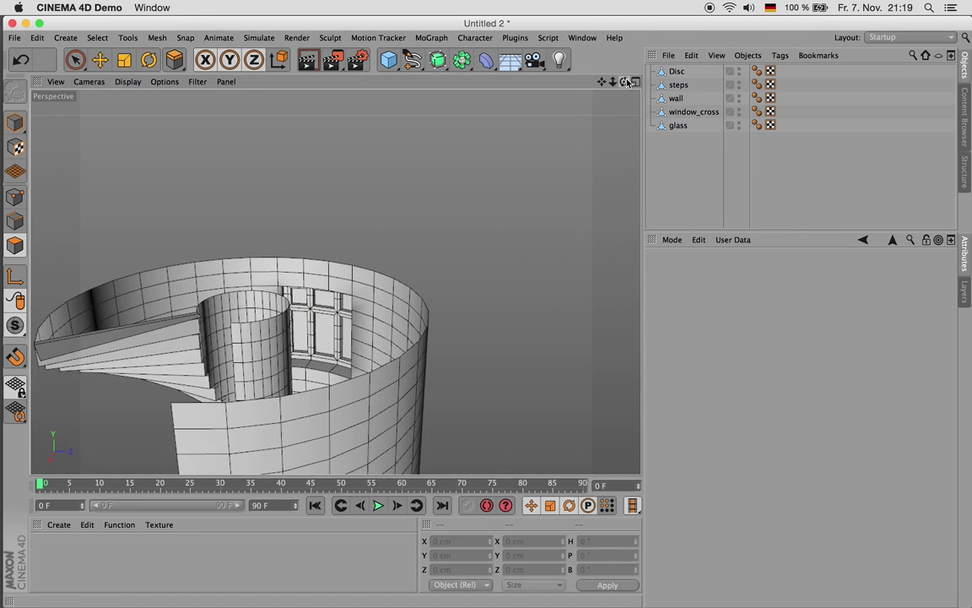
{"action": "left_click_drag", "start_coordinate": [627, 81], "coordinate": [335, 281]}
{"action": "scroll", "coordinate": [395, 319], "scroll_direction": "up", "scroll_amount": 5}
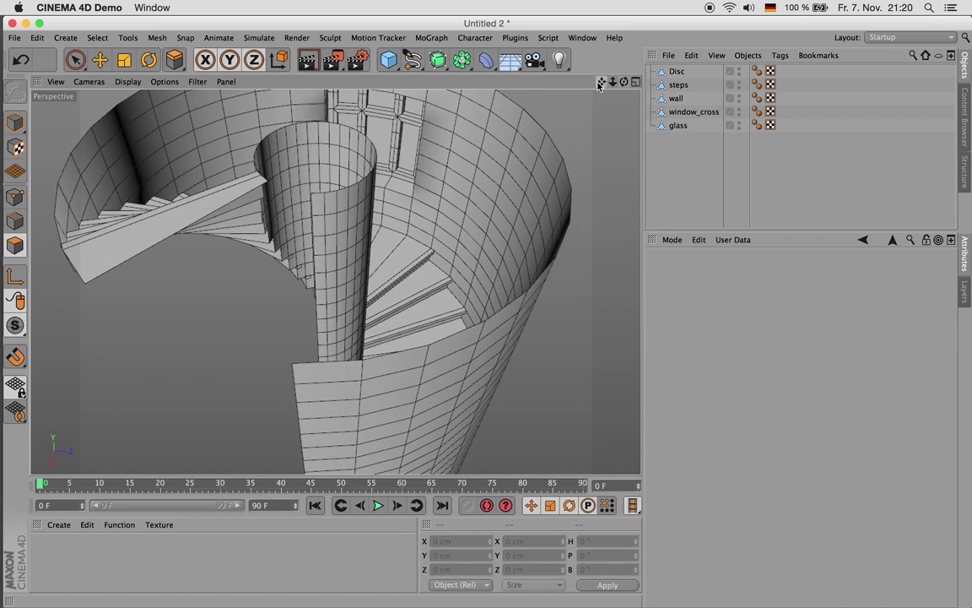
{"action": "left_click_drag", "start_coordinate": [599, 85], "coordinate": [300, 304]}
{"action": "left_click", "coordinate": [97, 37]}
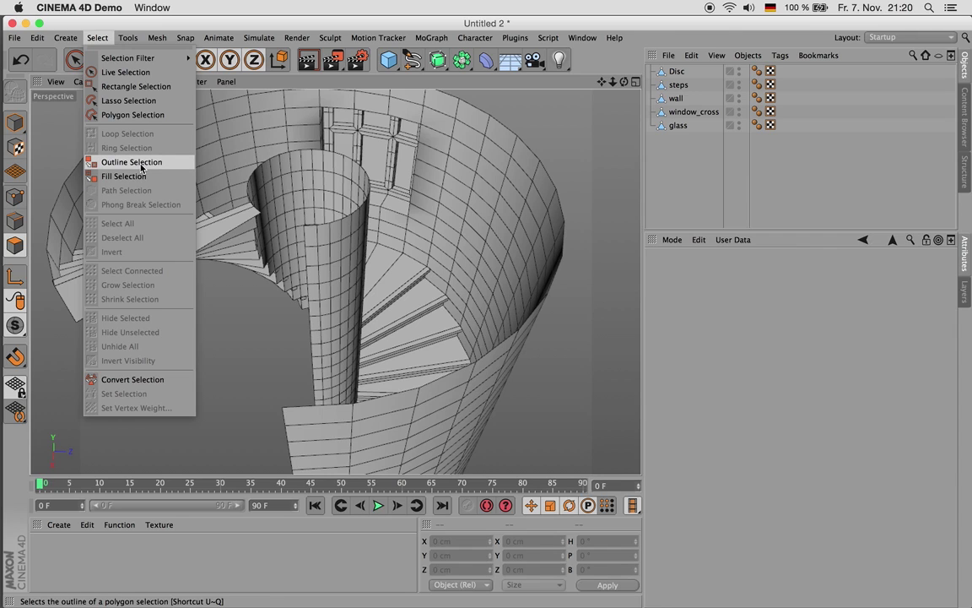
{"action": "left_click", "coordinate": [681, 112]}
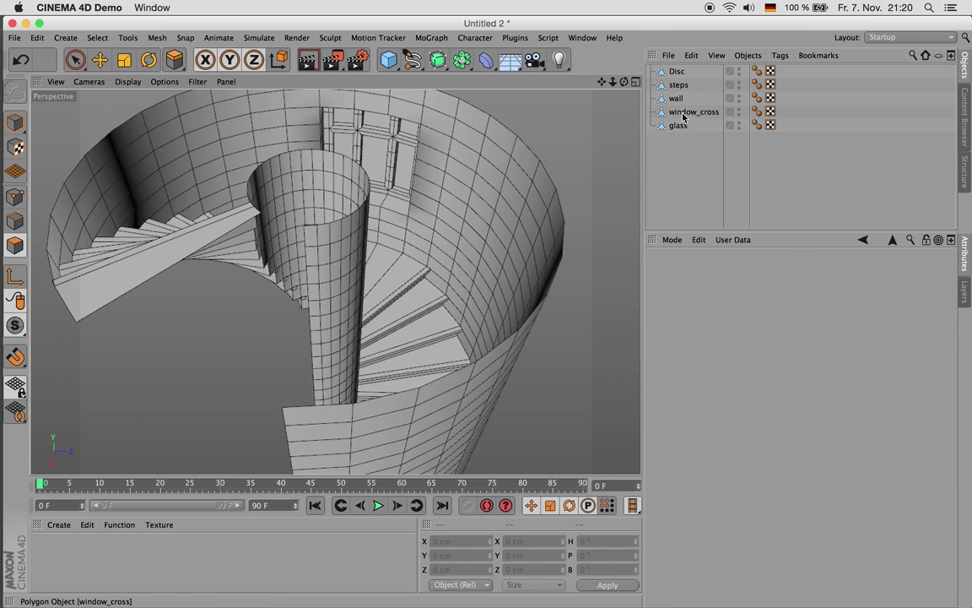
{"action": "left_click", "coordinate": [678, 125]}
{"action": "left_click", "coordinate": [676, 98]}
{"action": "key", "text": "d"}
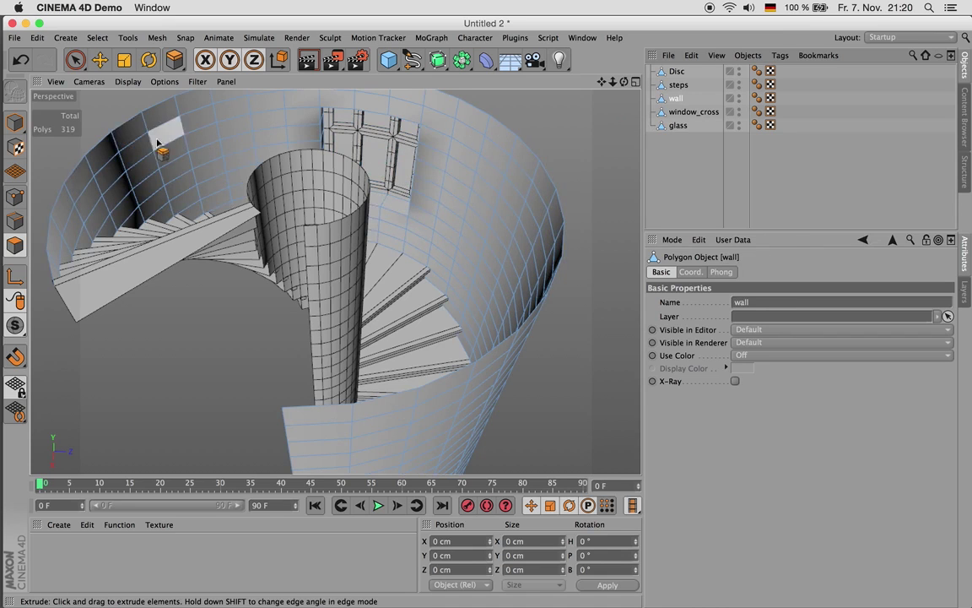
{"action": "key", "text": "u"}
{"action": "key", "text": "l"}
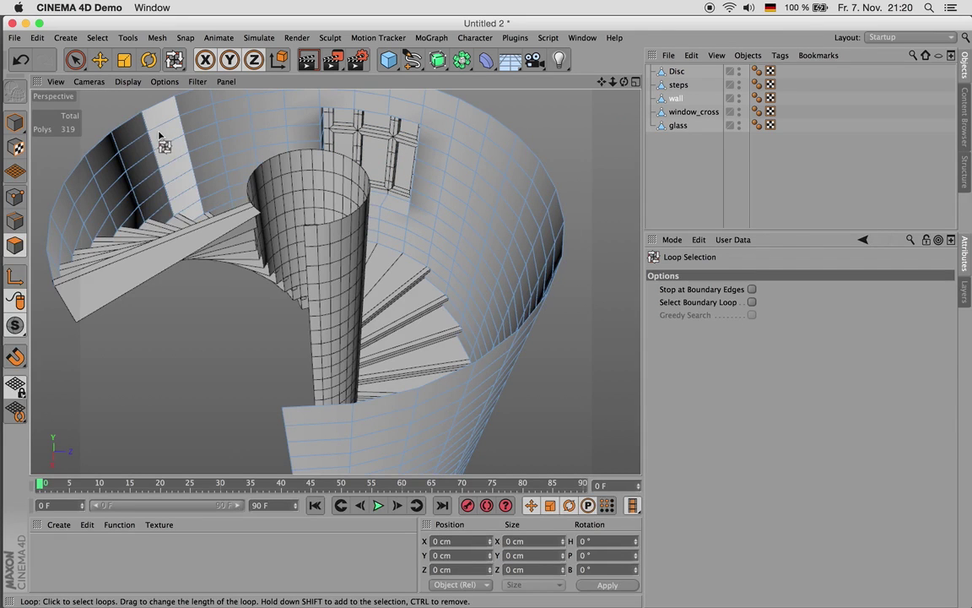
- Use Live Selection to select a block of 12 wall polygons, three columns by four rows, above the steps left of the central column
{"action": "left_click", "coordinate": [75, 59]}
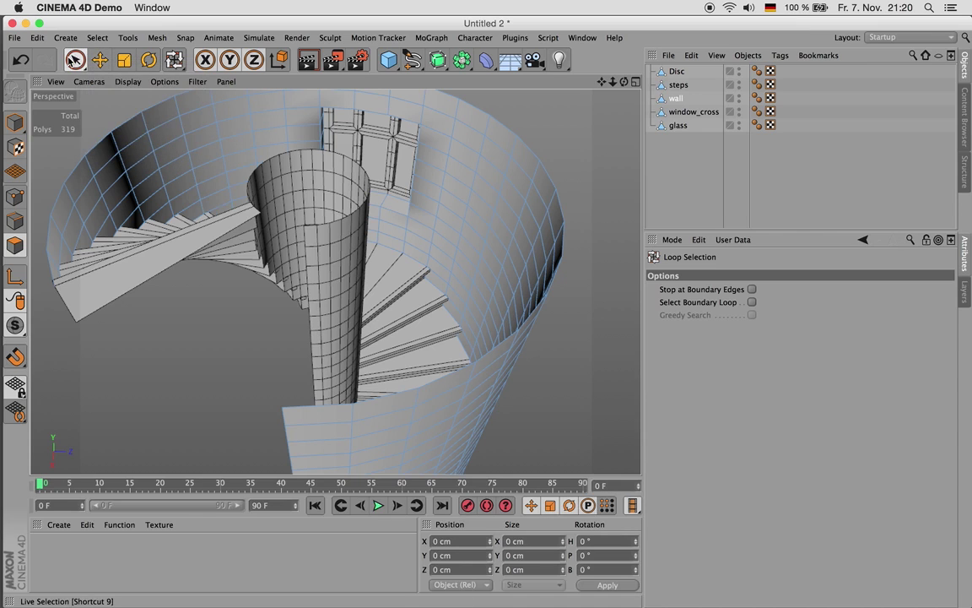
{"action": "left_click", "coordinate": [75, 59]}
{"action": "mouse_move", "coordinate": [221, 131]}
{"action": "left_mouse_down"}
{"action": "mouse_move", "coordinate": [165, 152]}
{"action": "mouse_move", "coordinate": [198, 194]}
{"action": "left_mouse_up"}
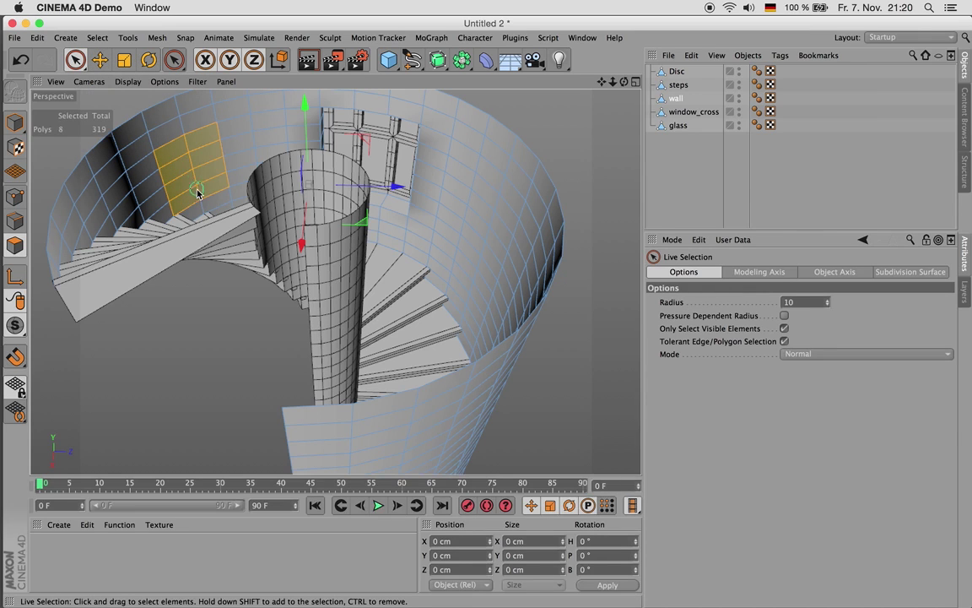
{"action": "left_click_drag", "start_coordinate": [226, 137], "coordinate": [221, 136]}
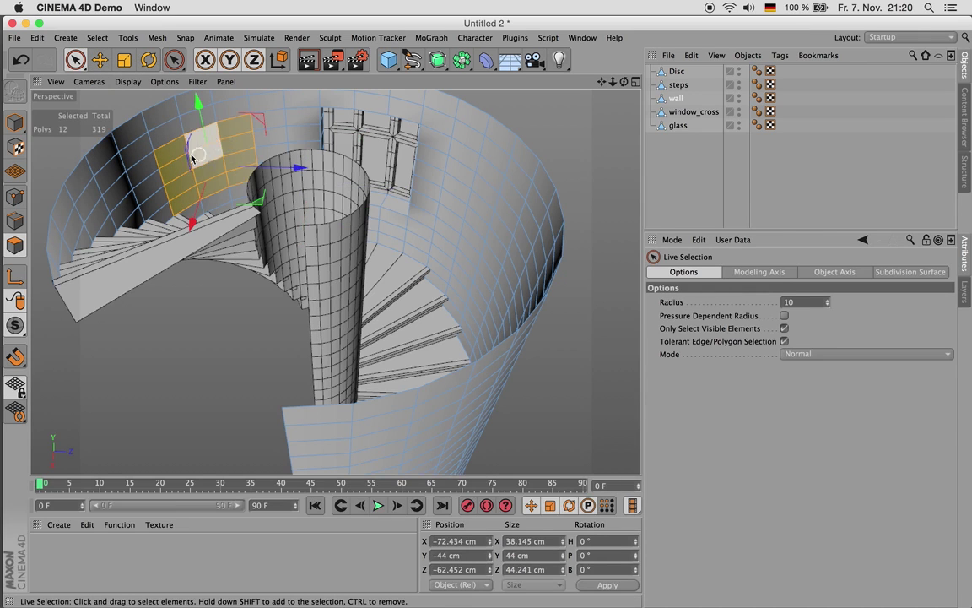
- Use Outline Selection to select the wall's outer border edges and the outline of the selected polygon block
{"action": "left_click", "coordinate": [97, 37]}
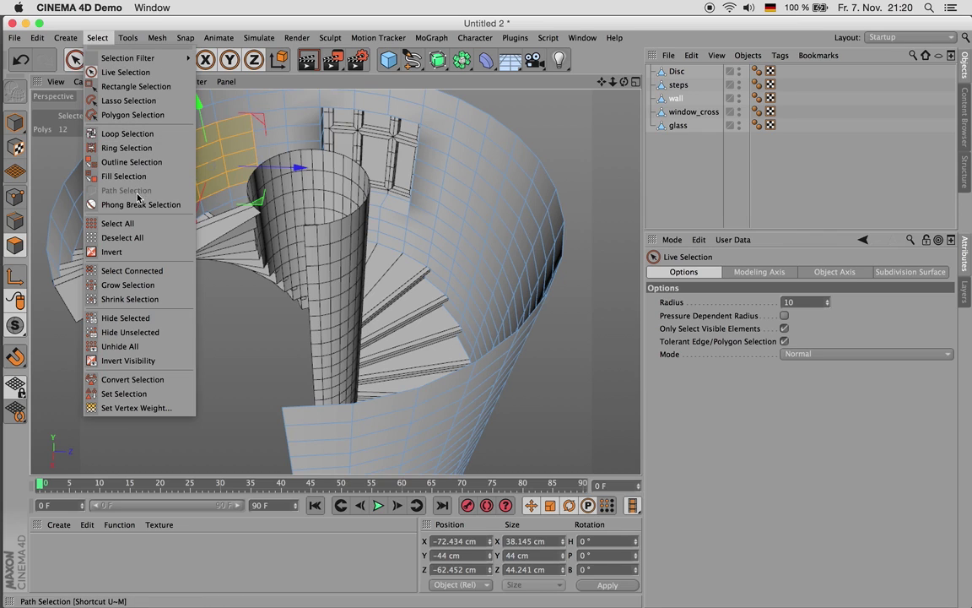
{"action": "left_click", "coordinate": [128, 162]}
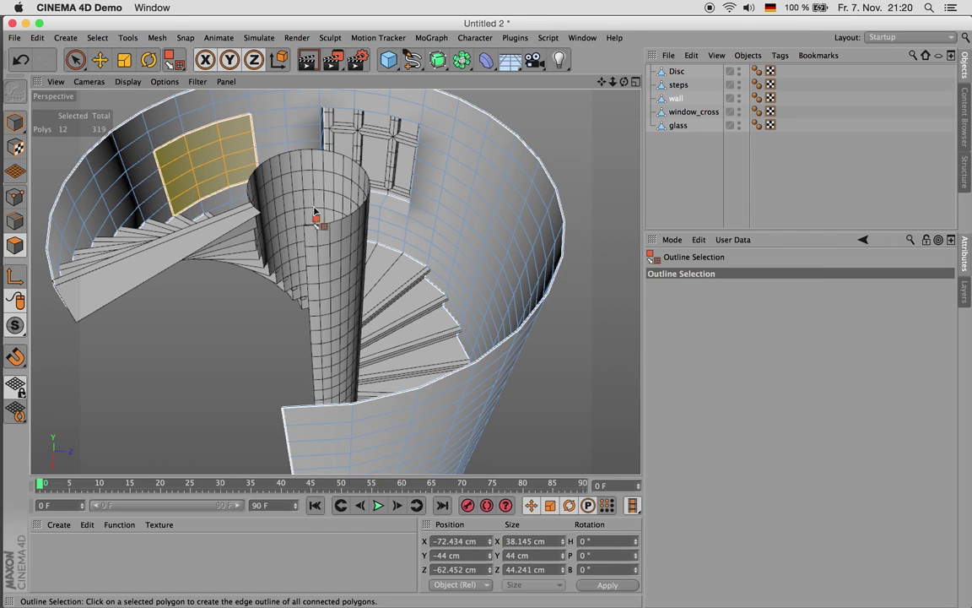
{"action": "left_click", "coordinate": [157, 133]}
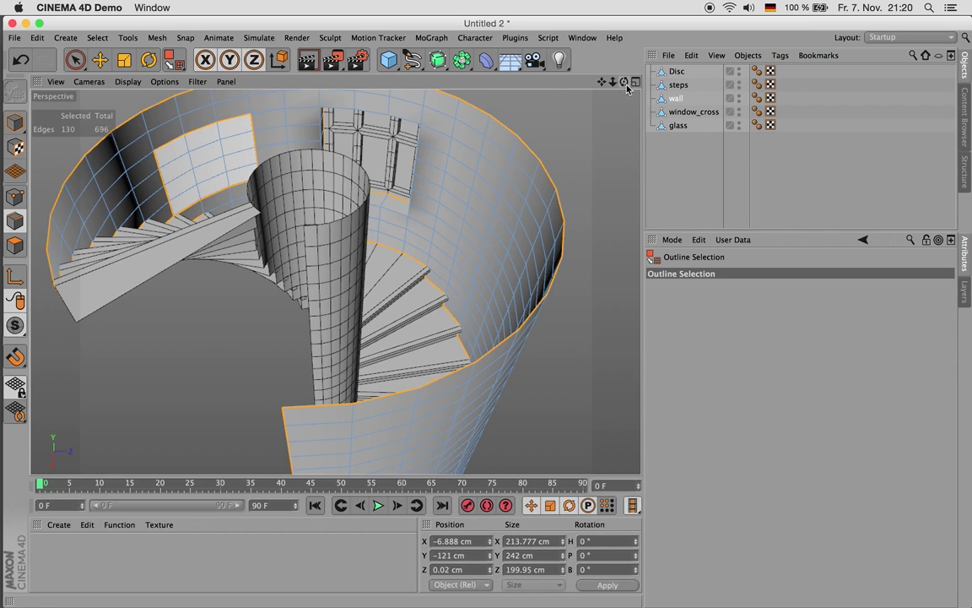
{"action": "mouse_move", "coordinate": [624, 81]}
{"action": "left_mouse_down"}
{"action": "mouse_move", "coordinate": [601, 87]}
{"action": "mouse_move", "coordinate": [620, 94]}
{"action": "left_mouse_up"}
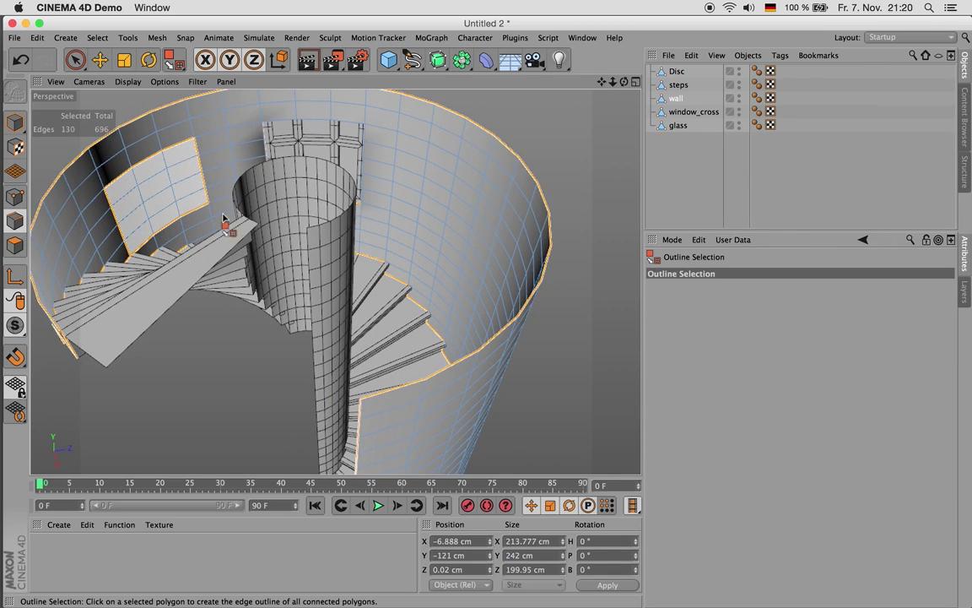
{"action": "left_click", "coordinate": [75, 59]}
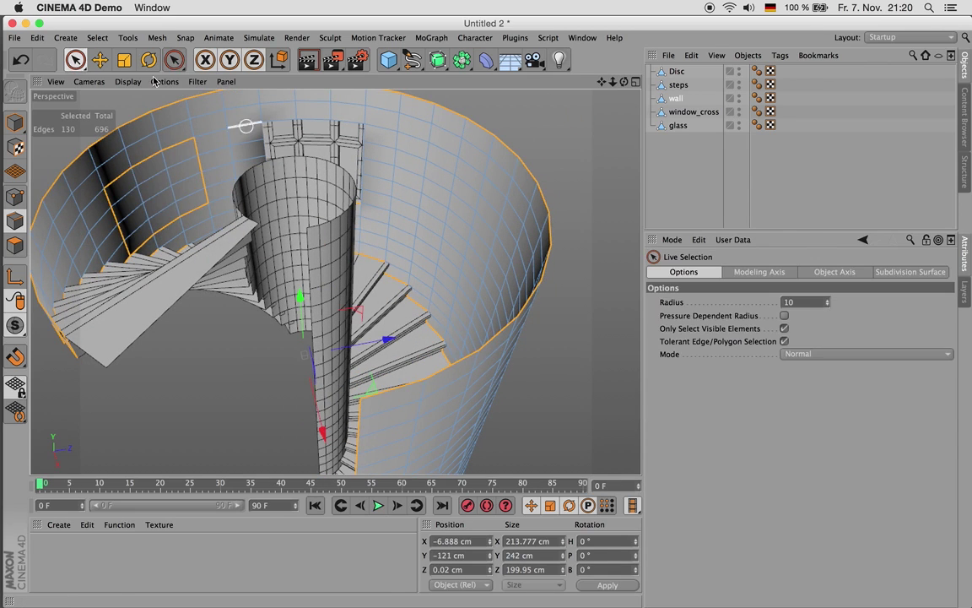
{"action": "left_click", "coordinate": [97, 39]}
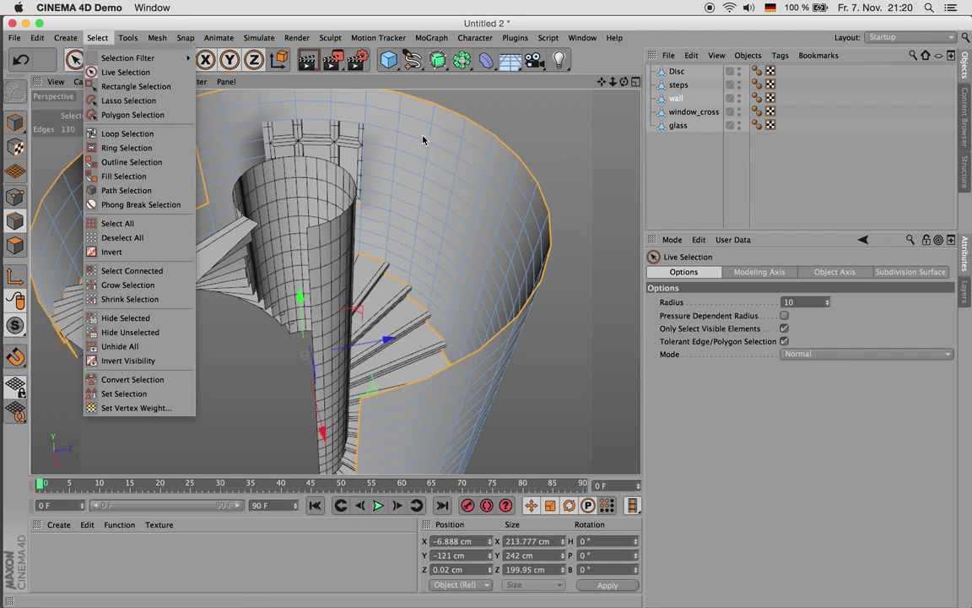
{"action": "left_click", "coordinate": [115, 191]}
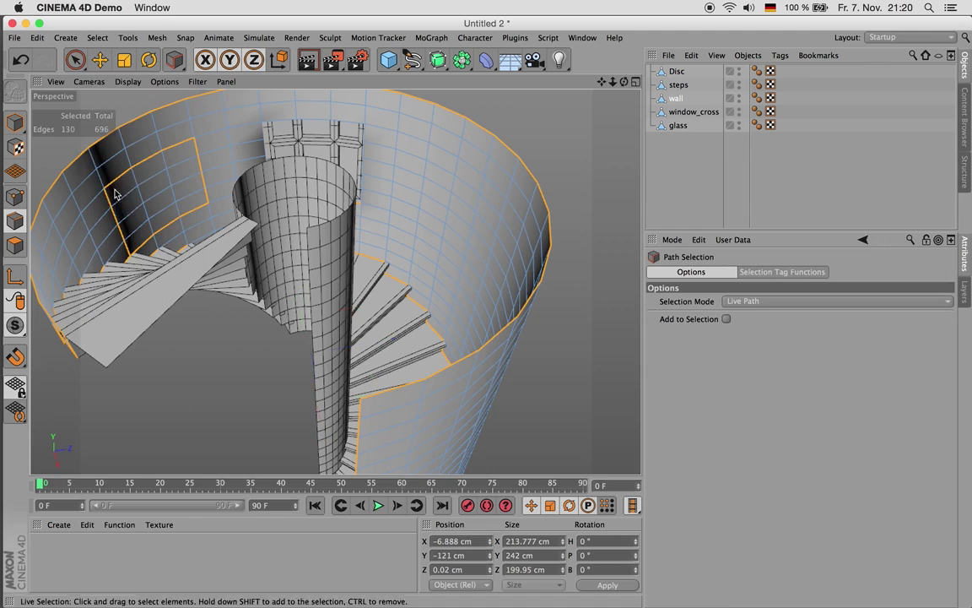
{"action": "left_click", "coordinate": [75, 59]}
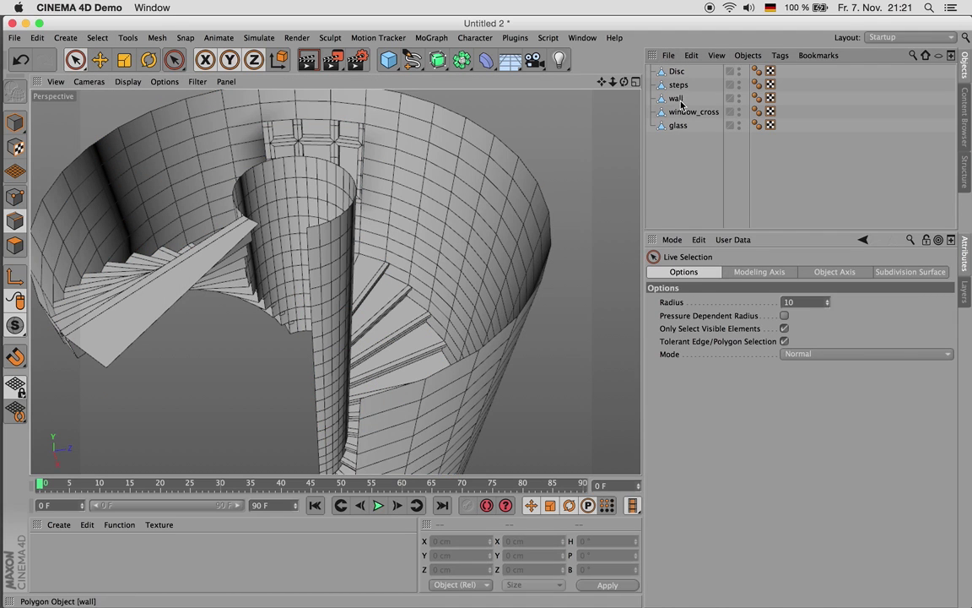
- Use Path Selection to trace a closed edge rectangle, two columns by seven rows, on the wall right of the window, and transfer it to points
{"action": "left_click", "coordinate": [678, 101]}
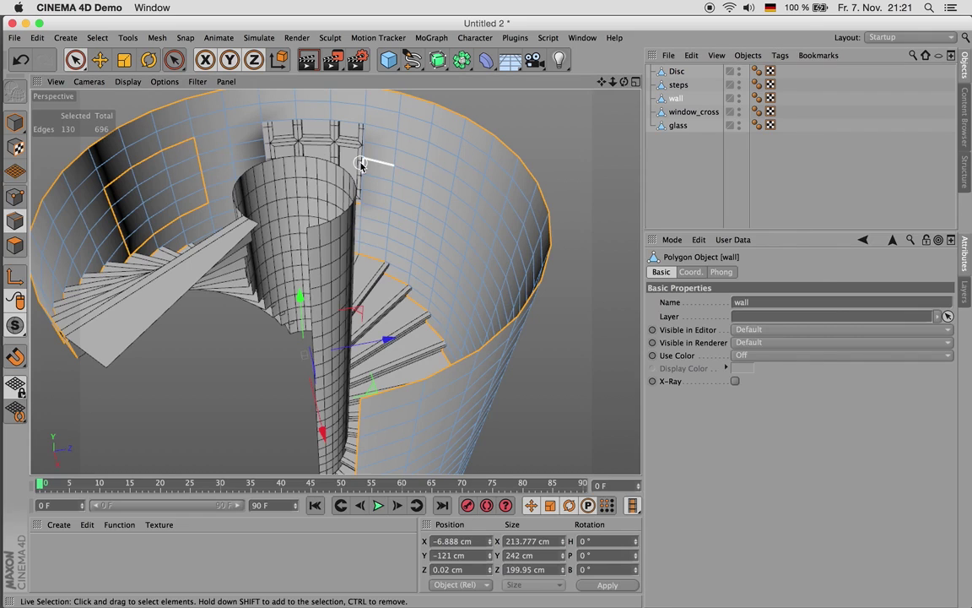
{"action": "key", "text": "u"}
{"action": "key", "text": "m"}
{"action": "mouse_move", "coordinate": [397, 133]}
{"action": "left_mouse_down"}
{"action": "mouse_move", "coordinate": [390, 243]}
{"action": "mouse_move", "coordinate": [436, 264]}
{"action": "mouse_move", "coordinate": [460, 171]}
{"action": "mouse_move", "coordinate": [483, 175]}
{"action": "mouse_move", "coordinate": [470, 241]}
{"action": "mouse_move", "coordinate": [481, 190]}
{"action": "mouse_move", "coordinate": [474, 169]}
{"action": "mouse_move", "coordinate": [451, 196]}
{"action": "mouse_move", "coordinate": [445, 265]}
{"action": "mouse_move", "coordinate": [419, 266]}
{"action": "mouse_move", "coordinate": [494, 185]}
{"action": "mouse_move", "coordinate": [500, 203]}
{"action": "mouse_move", "coordinate": [458, 202]}
{"action": "mouse_move", "coordinate": [429, 276]}
{"action": "mouse_move", "coordinate": [410, 262]}
{"action": "mouse_move", "coordinate": [430, 266]}
{"action": "mouse_move", "coordinate": [443, 244]}
{"action": "mouse_move", "coordinate": [457, 165]}
{"action": "mouse_move", "coordinate": [398, 131]}
{"action": "left_mouse_up"}
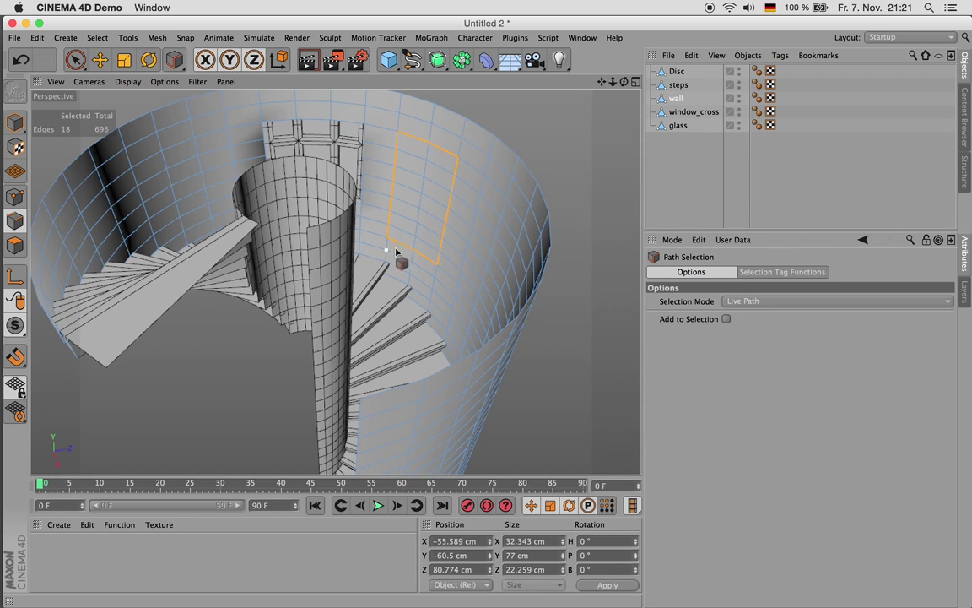
{"action": "left_click", "coordinate": [16, 196]}
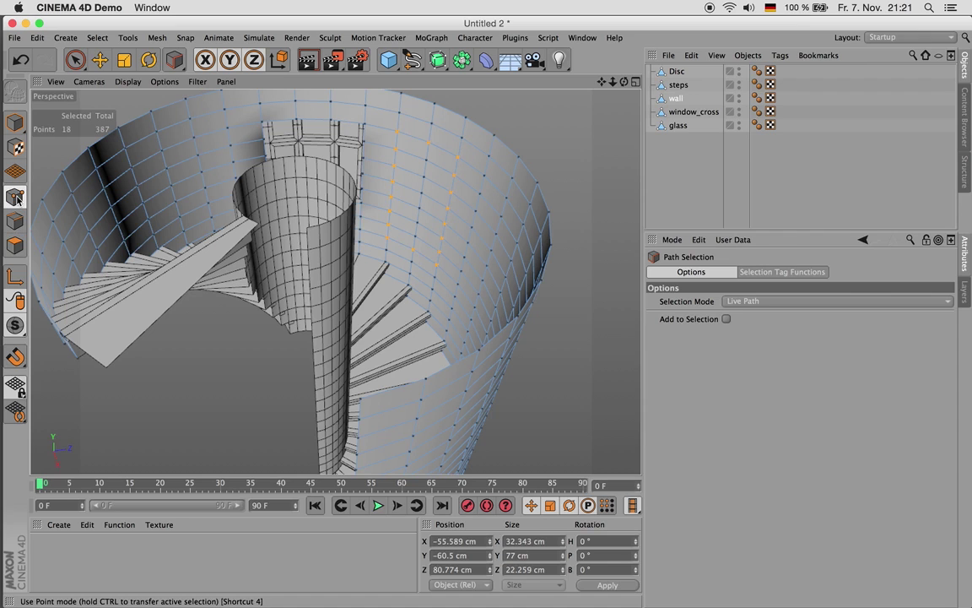
- Transfer the point selection to the wall's polygons and shrink the polygon selection by one ring
{"action": "left_click", "coordinate": [15, 244]}
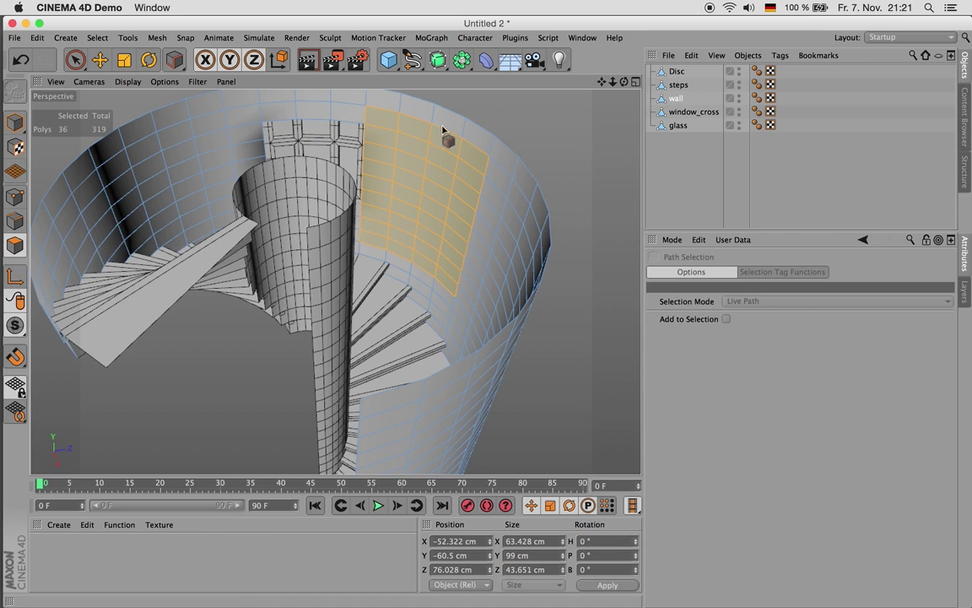
{"action": "left_click", "coordinate": [97, 37]}
{"action": "mouse_move", "coordinate": [117, 42]}
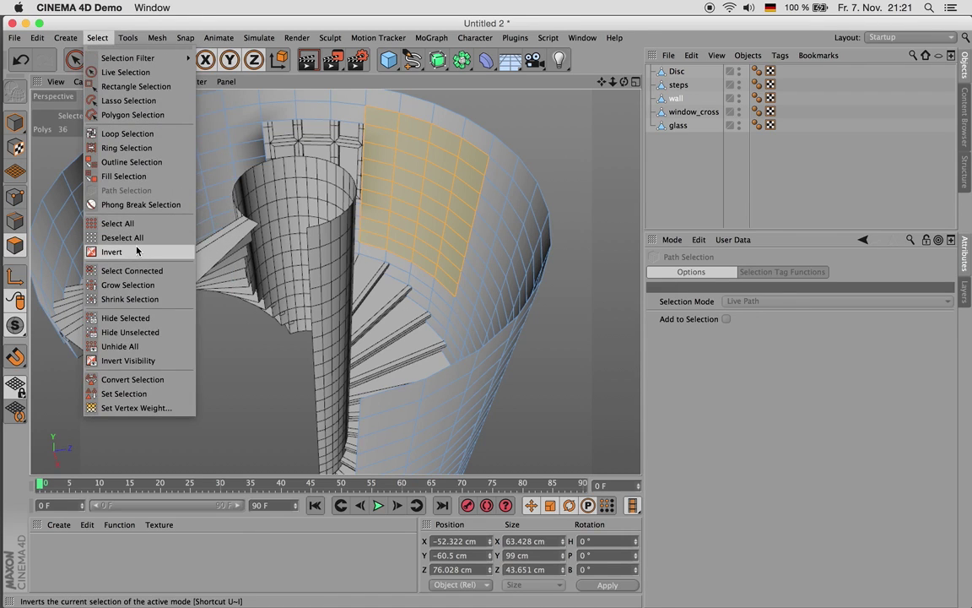
{"action": "left_click", "coordinate": [146, 299]}
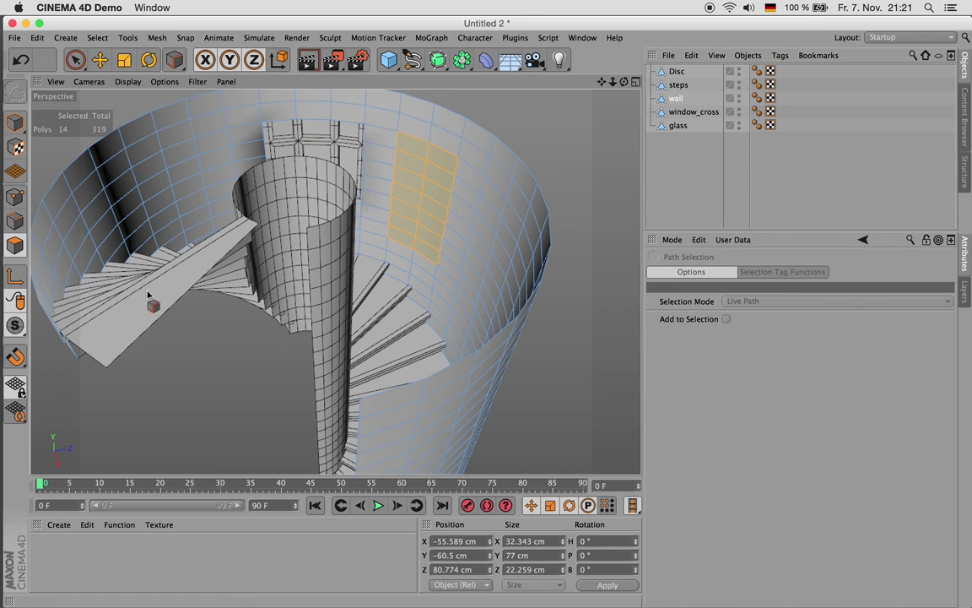
- Grow the two-column by seven-row polygon selection on the wall by one ring
{"action": "left_click", "coordinate": [97, 37]}
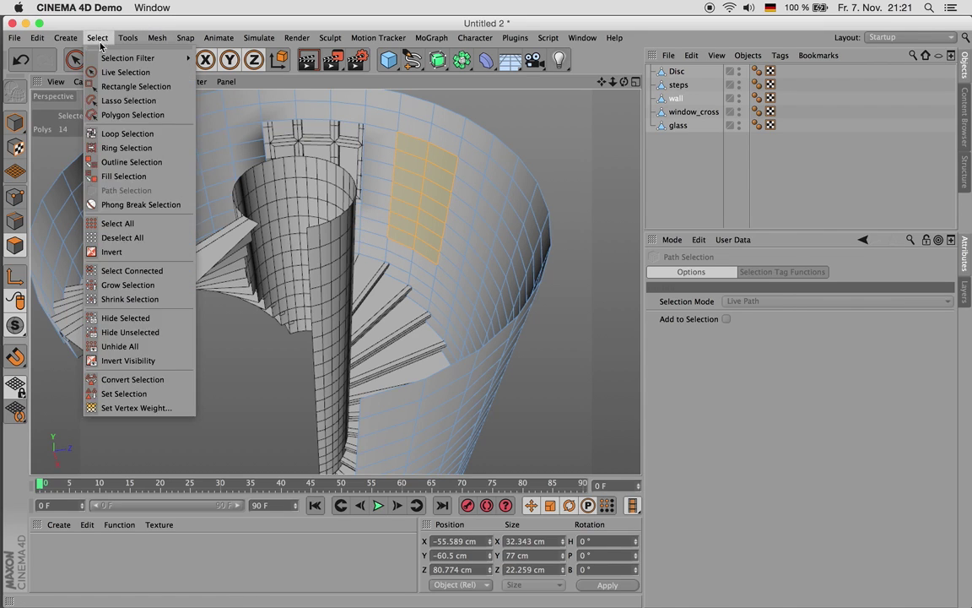
{"action": "left_click", "coordinate": [352, 26]}
{"action": "key", "text": "u"}
{"action": "key", "text": "Escape"}
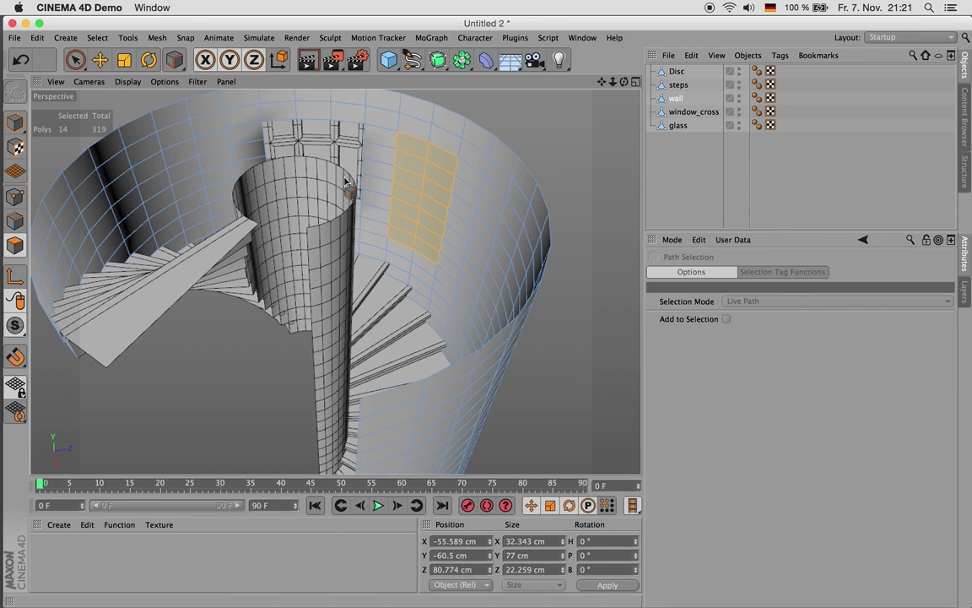
{"action": "key", "text": "u"}
{"action": "key", "text": "g"}
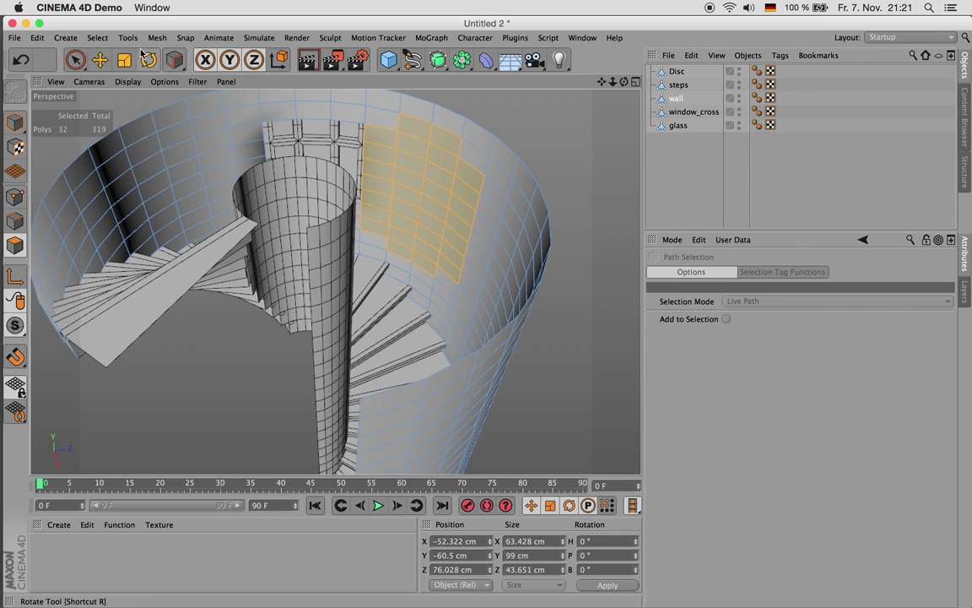
- Extend the selection to all connected polygons of the wall with Select Connected
{"action": "left_click", "coordinate": [97, 38]}
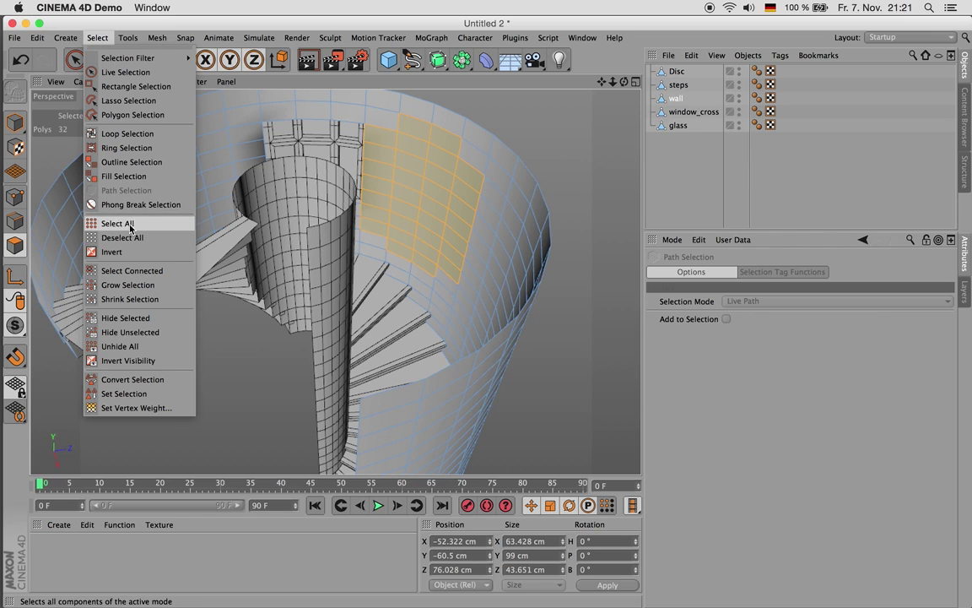
{"action": "left_click", "coordinate": [141, 271]}
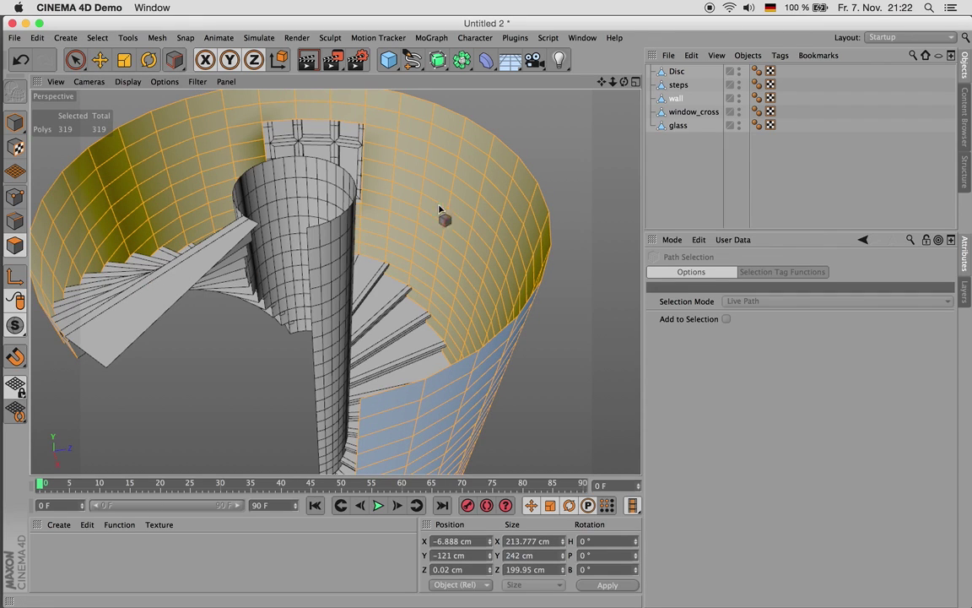
{"action": "left_click", "coordinate": [108, 39]}
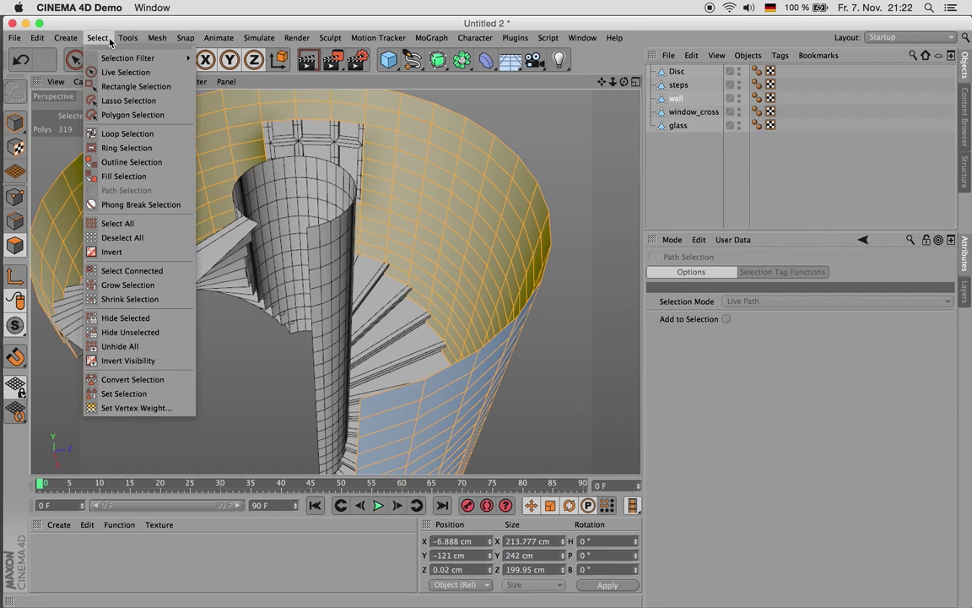
{"action": "left_click", "coordinate": [182, 27]}
- Use Live Selection to pick a wall block three columns by seven rows right of the window, and disconnect it from the wall
{"action": "left_click", "coordinate": [75, 61]}
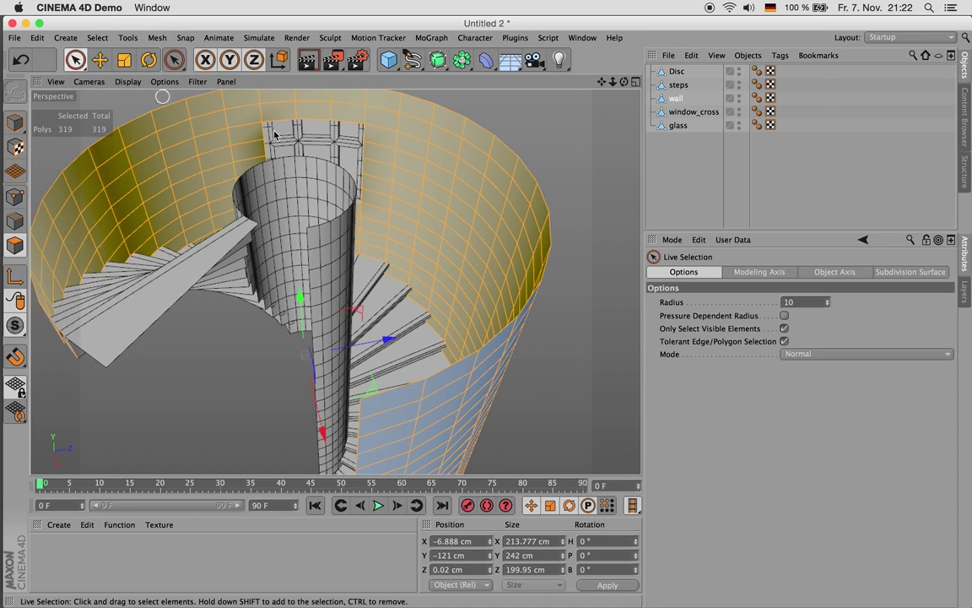
{"action": "left_click_drag", "start_coordinate": [413, 127], "coordinate": [405, 207]}
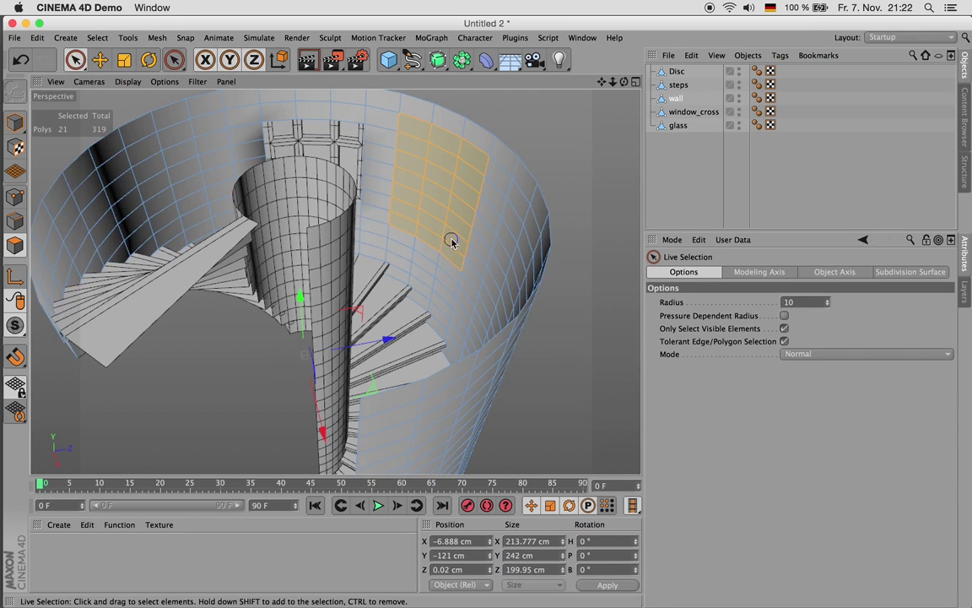
{"action": "left_click_drag", "start_coordinate": [452, 240], "coordinate": [452, 241]}
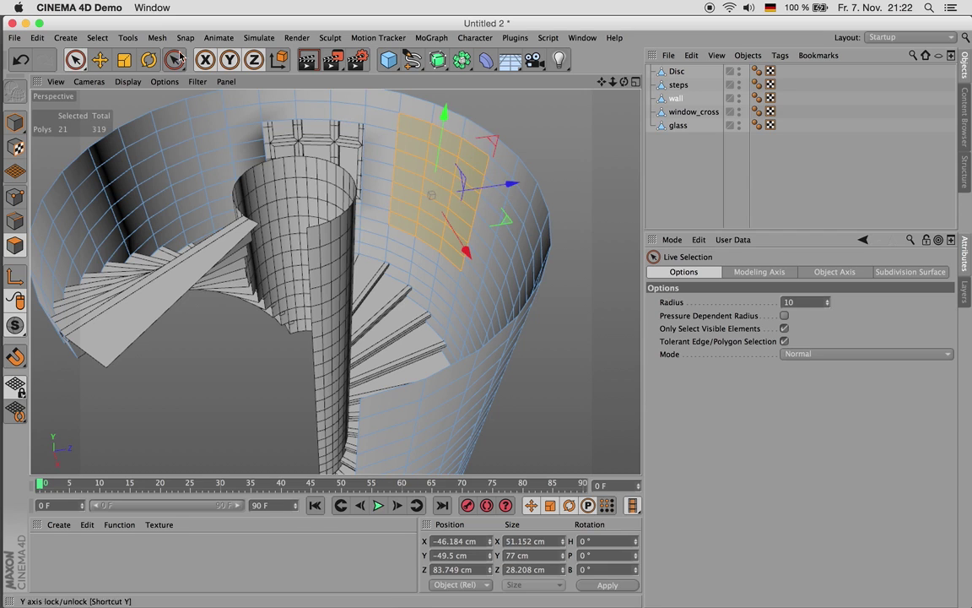
{"action": "left_click", "coordinate": [97, 38]}
{"action": "mouse_move", "coordinate": [168, 43]}
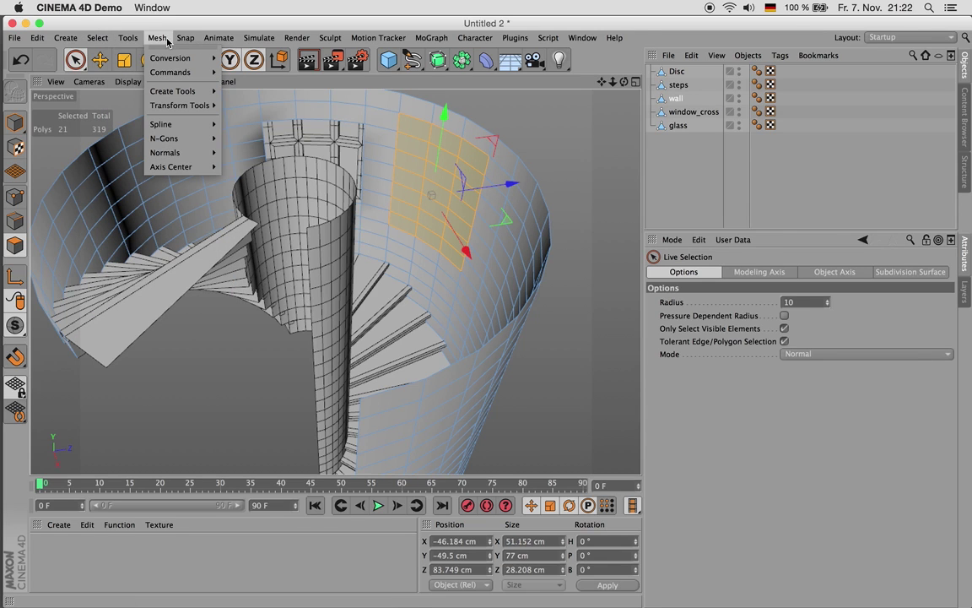
{"action": "mouse_move", "coordinate": [182, 74]}
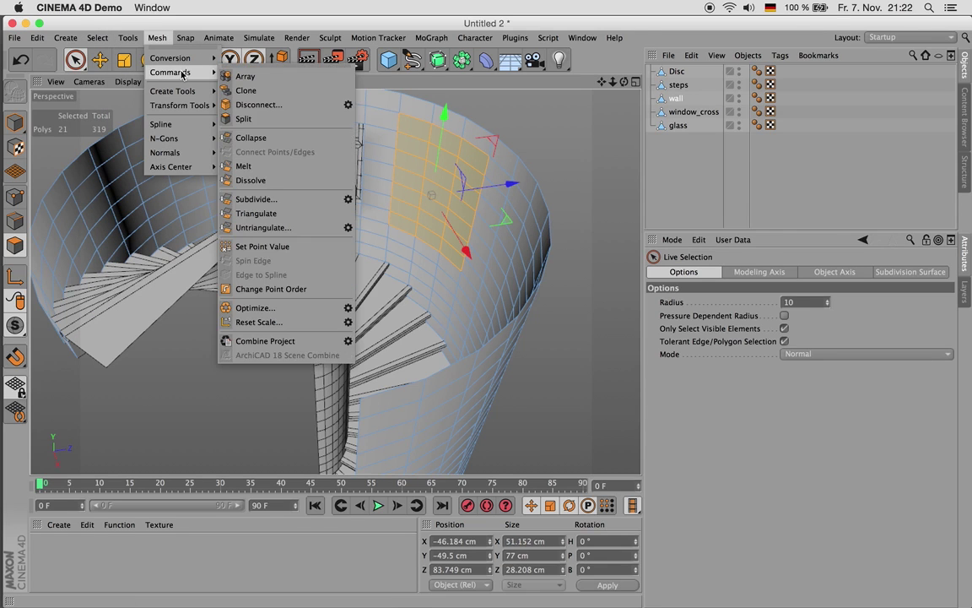
{"action": "left_click", "coordinate": [292, 105]}
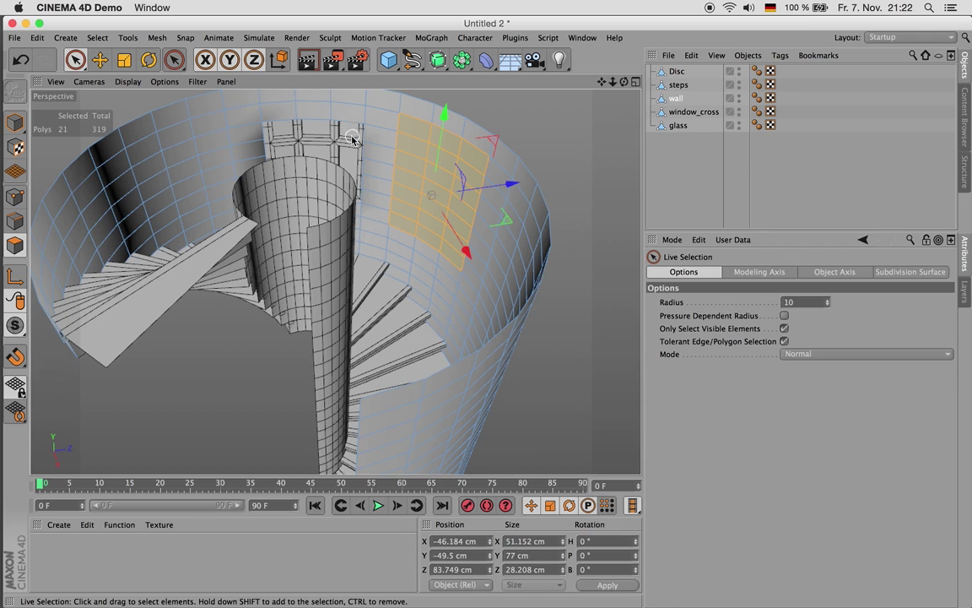
- Live-select a couple of polygons inside the disconnected block and extend the selection with Select Connected
{"action": "mouse_move", "coordinate": [207, 110]}
{"action": "left_mouse_down"}
{"action": "mouse_move", "coordinate": [195, 156]}
{"action": "mouse_move", "coordinate": [152, 141]}
{"action": "mouse_move", "coordinate": [205, 150]}
{"action": "left_mouse_up"}
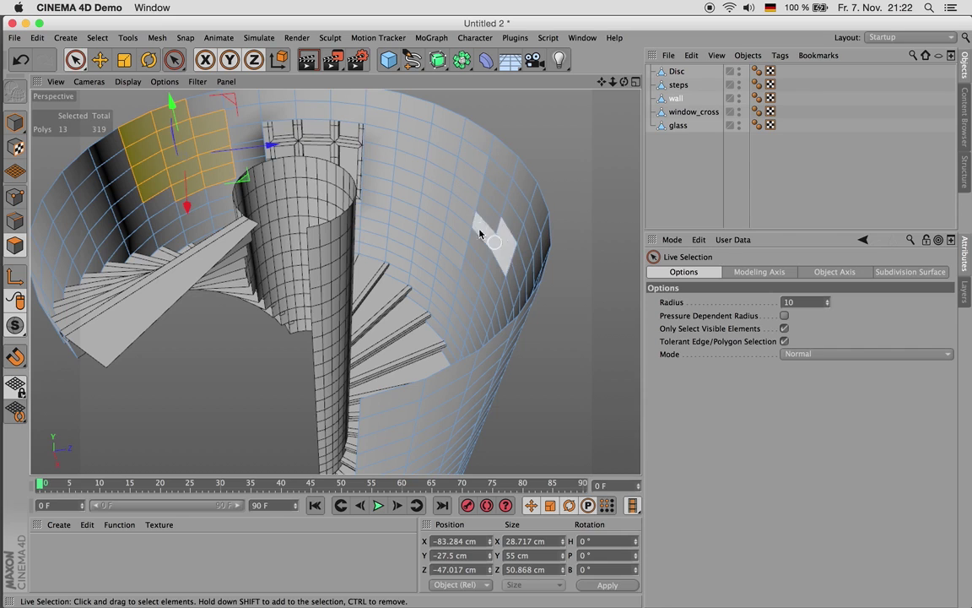
{"action": "left_click_drag", "start_coordinate": [456, 253], "coordinate": [417, 203]}
{"action": "left_click_drag", "start_coordinate": [467, 177], "coordinate": [468, 180]}
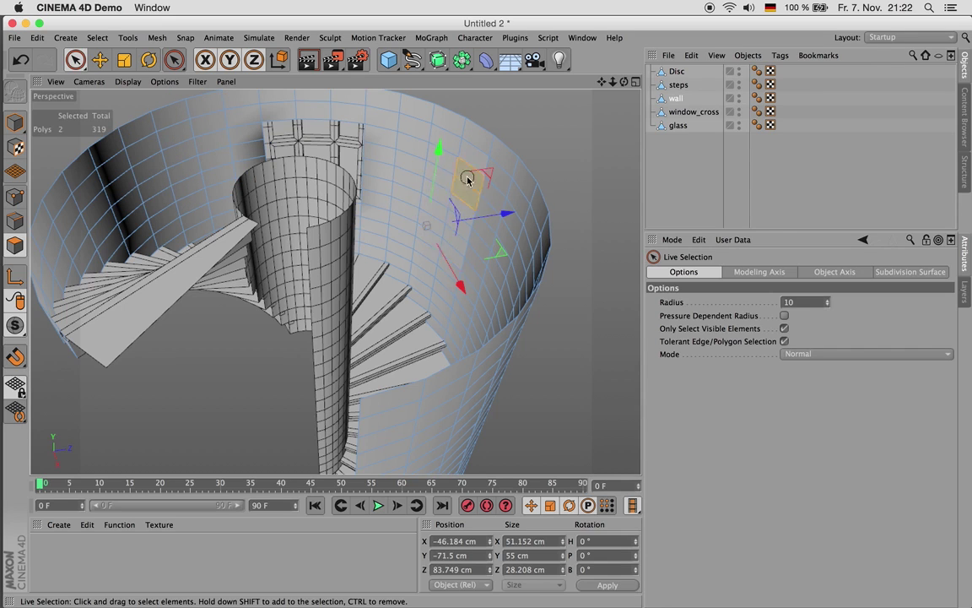
{"action": "left_click", "coordinate": [97, 37]}
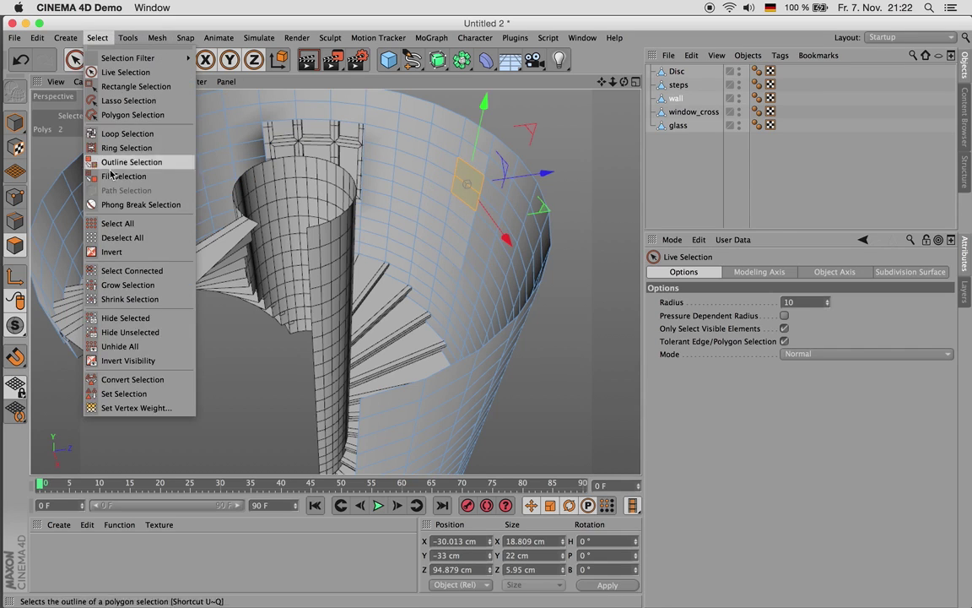
{"action": "left_click", "coordinate": [138, 271]}
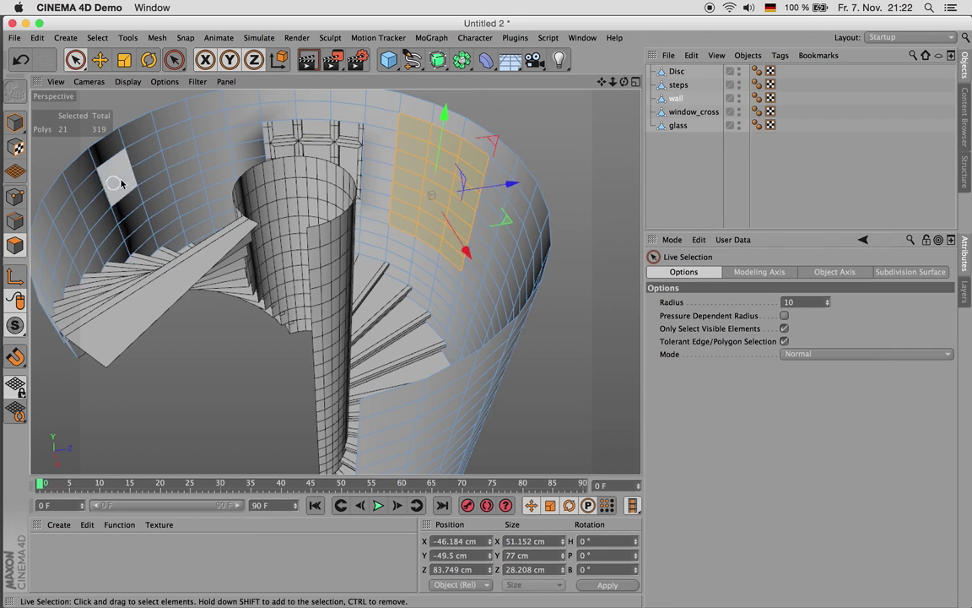
- Pick polygons on the wall left of the column and extend the selection with Select Connected
{"action": "left_click", "coordinate": [178, 172]}
{"action": "left_click", "coordinate": [97, 38]}
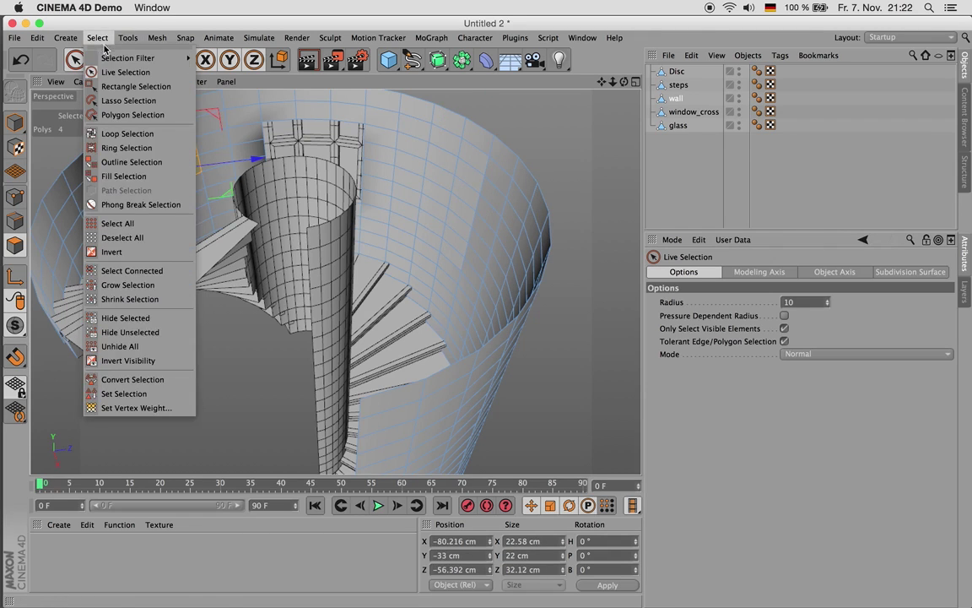
{"action": "left_click", "coordinate": [130, 271]}
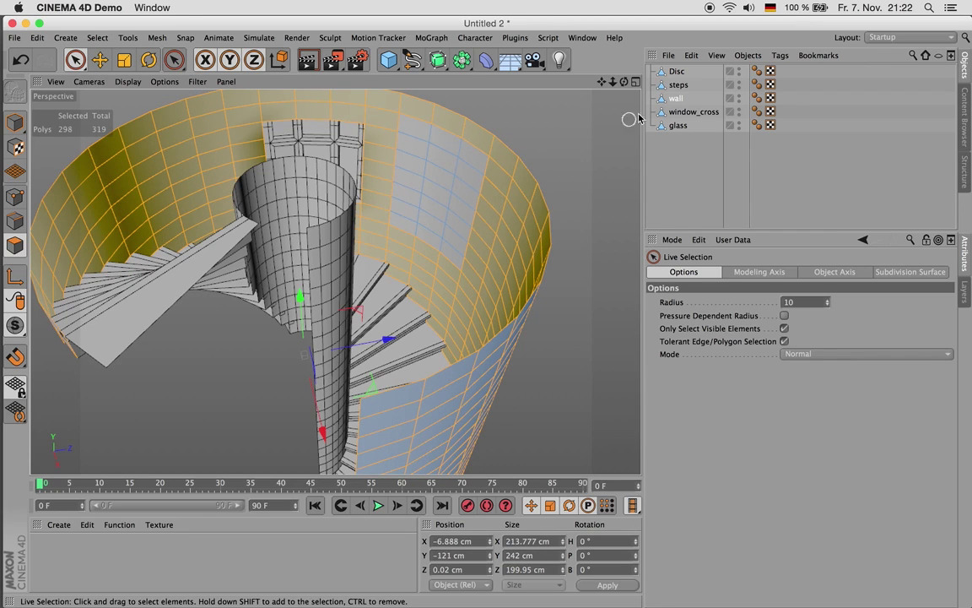
- Live-select polygons across the upper part of the disconnected block, and use Fill Selection on the surrounding wall and inside the block
{"action": "left_click", "coordinate": [682, 99]}
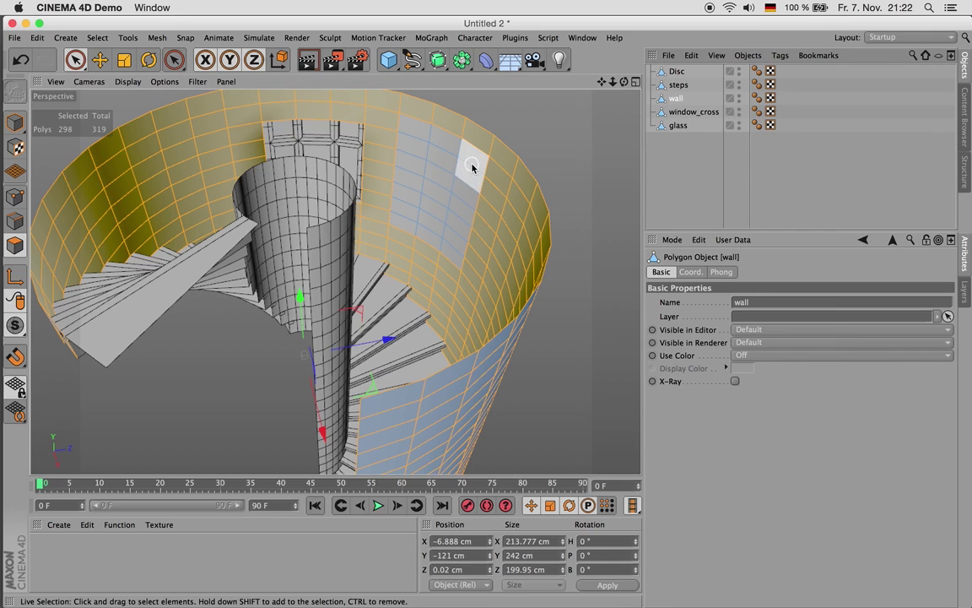
{"action": "left_click_drag", "start_coordinate": [471, 166], "coordinate": [392, 120]}
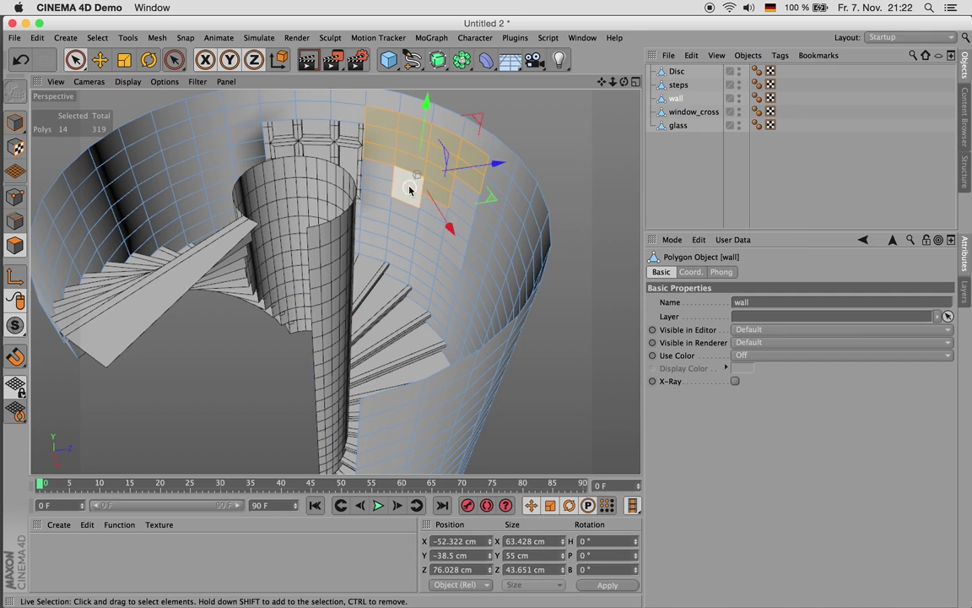
{"action": "key", "text": "u"}
{"action": "key", "text": "f"}
{"action": "left_click", "coordinate": [380, 191]}
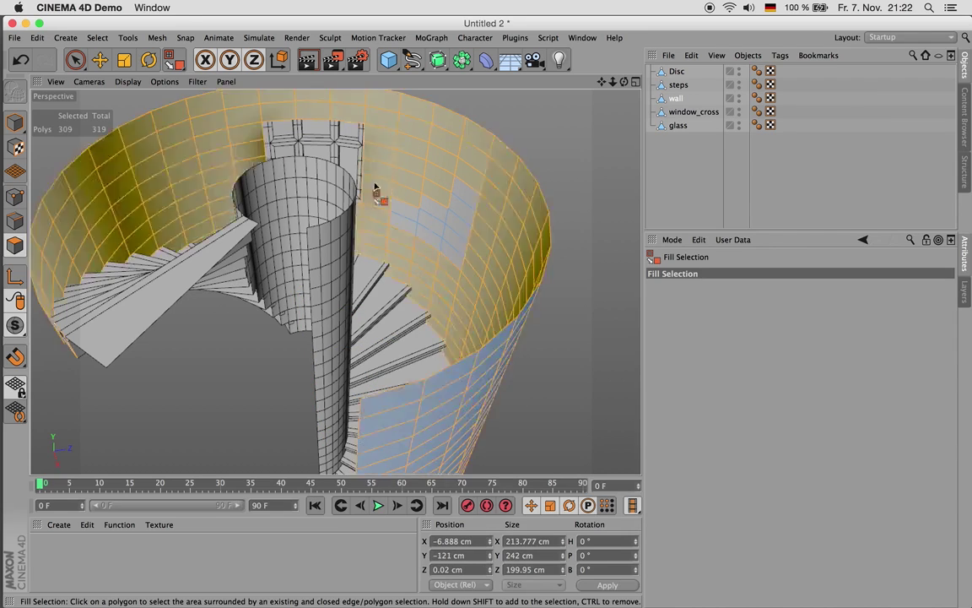
{"action": "left_click", "coordinate": [430, 166]}
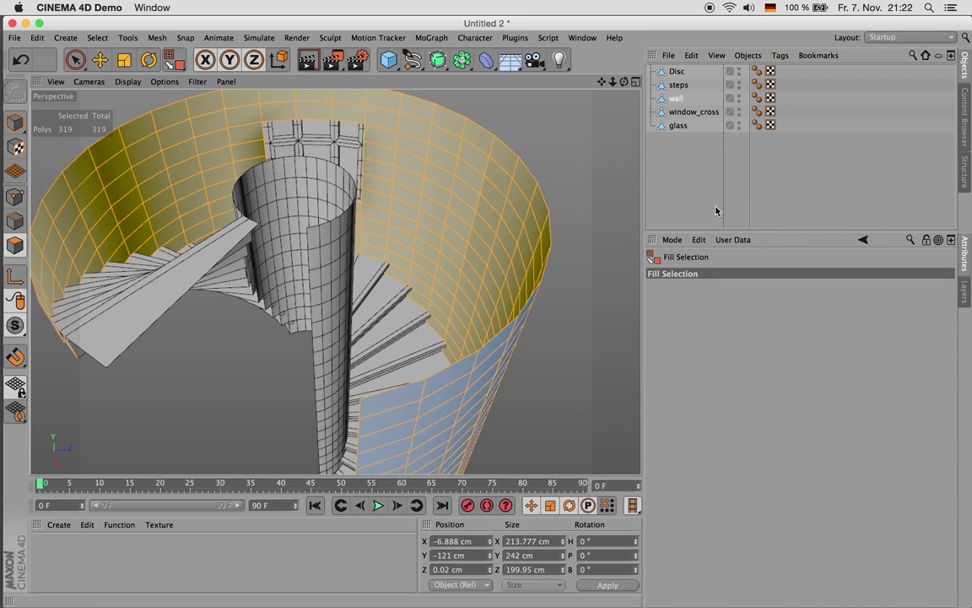
- Select all wall polygons and run Optimize to rejoin the disconnected block with the wall
{"action": "left_click", "coordinate": [675, 100]}
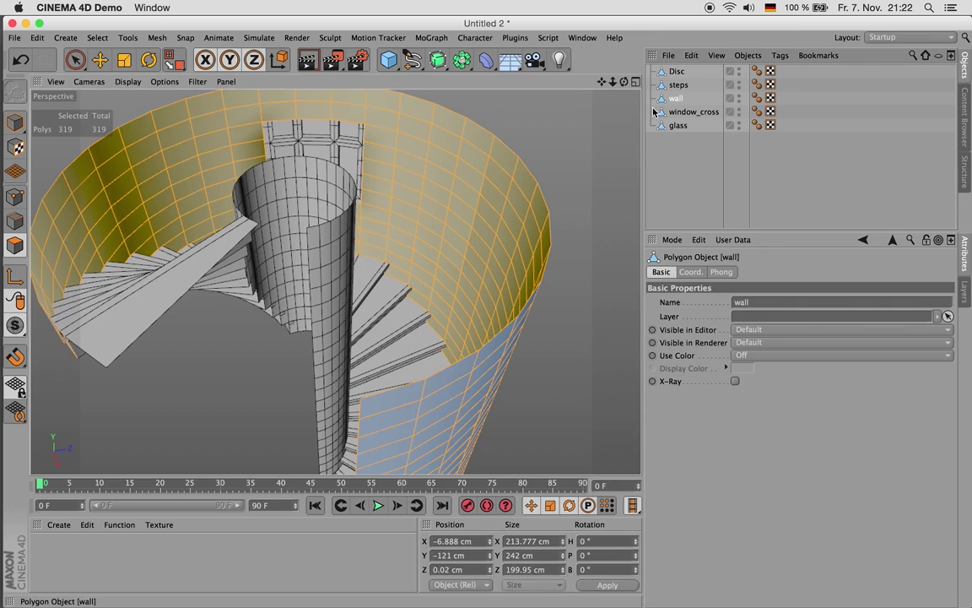
{"action": "left_click", "coordinate": [76, 60]}
{"action": "left_click", "coordinate": [189, 173]}
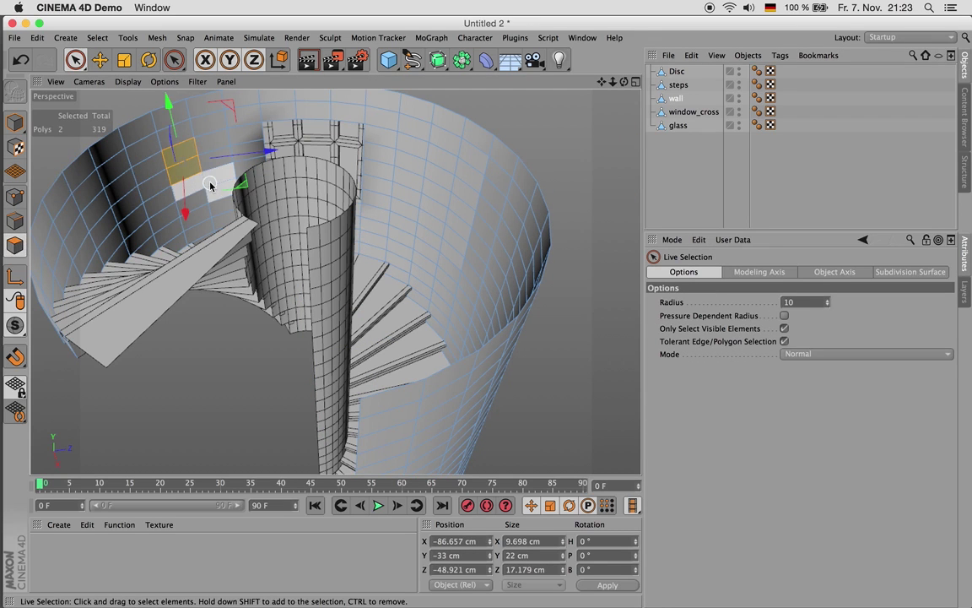
{"action": "key", "text": "super+a"}
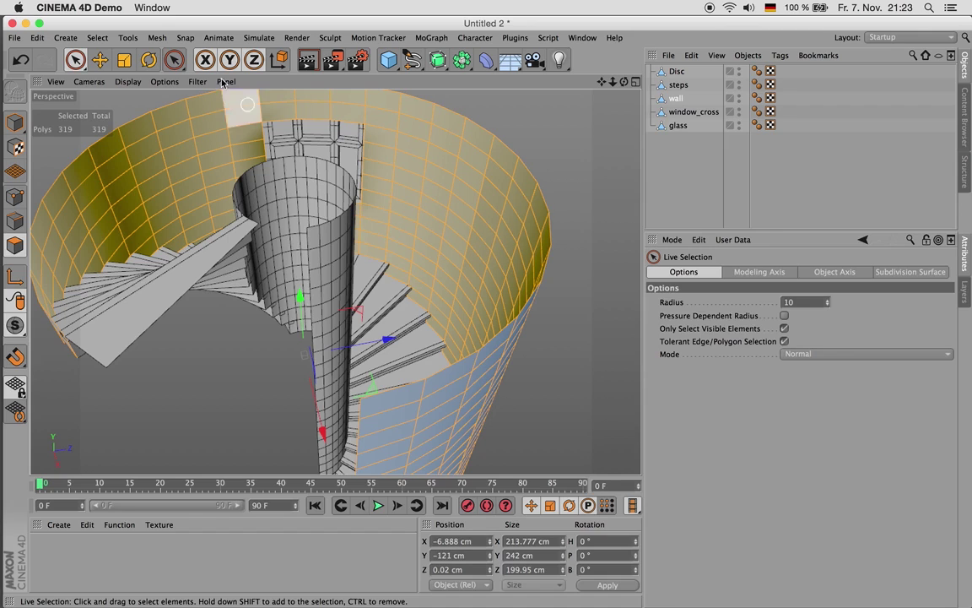
{"action": "left_click", "coordinate": [157, 37]}
{"action": "mouse_move", "coordinate": [185, 75]}
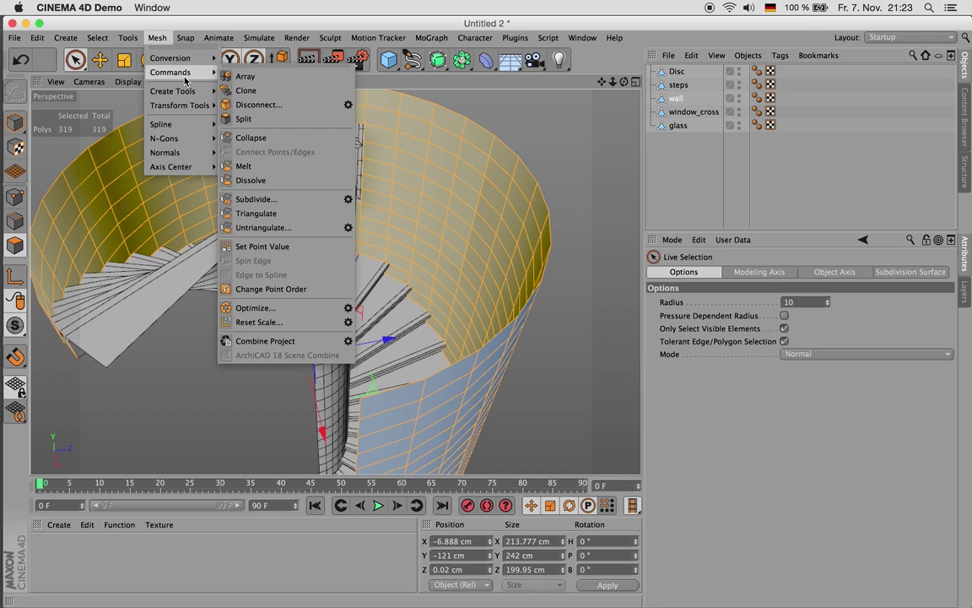
{"action": "left_click", "coordinate": [245, 168]}
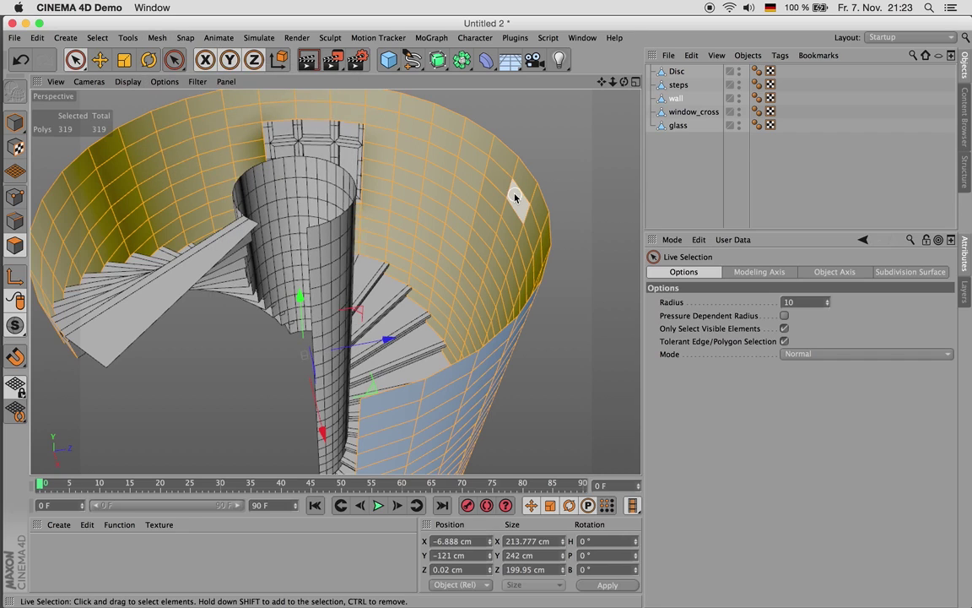
{"action": "left_click", "coordinate": [451, 193]}
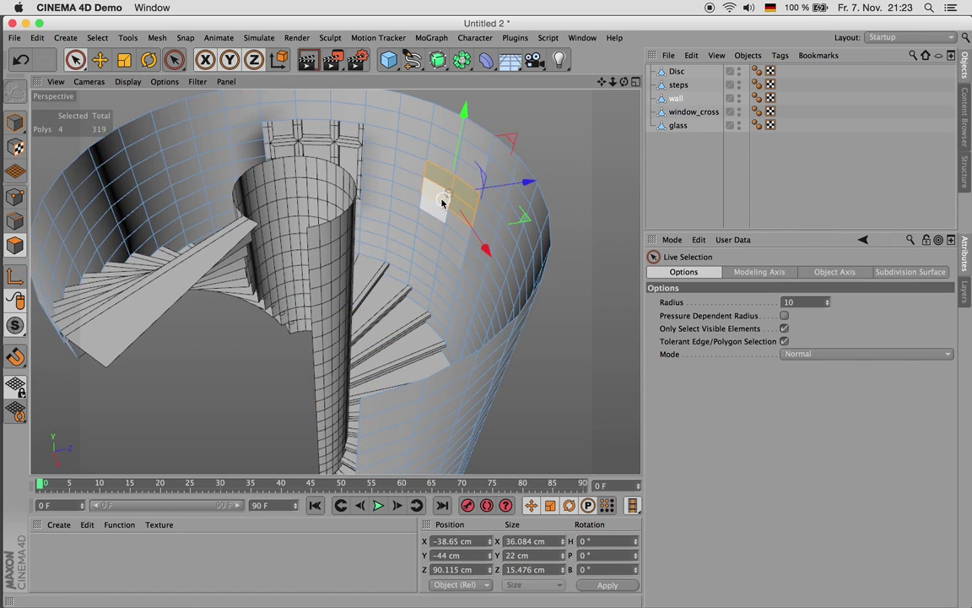
{"action": "key", "text": "super+a"}
{"action": "left_click", "coordinate": [157, 37]}
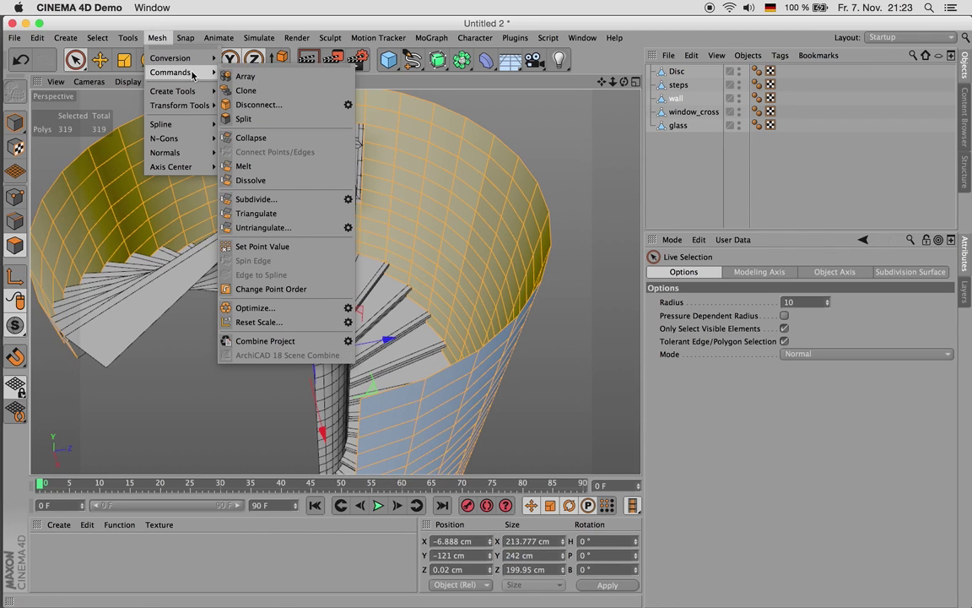
{"action": "left_click", "coordinate": [283, 311]}
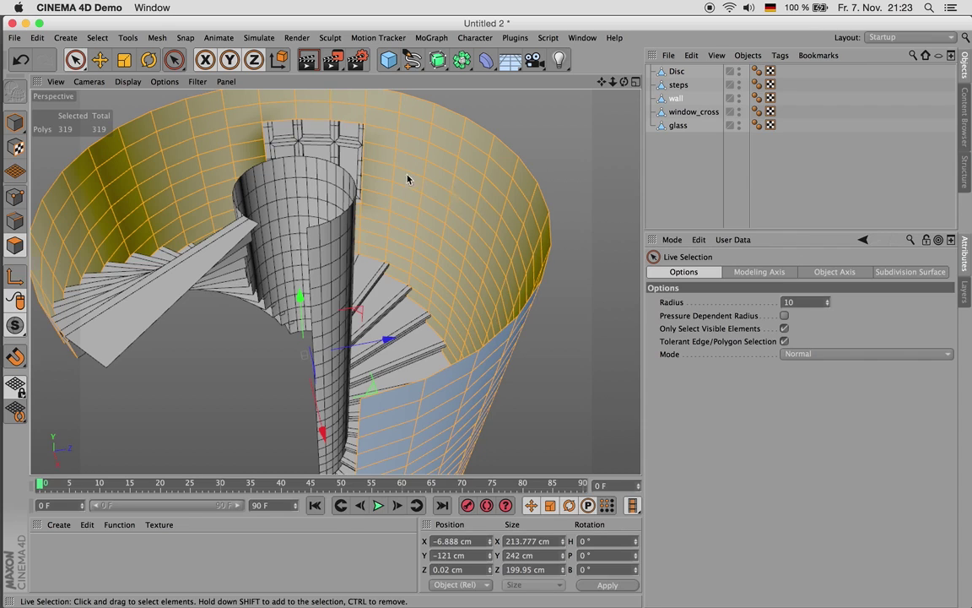
- Live-select a patch of polygons on the upper inner side of the wall, to the right of the window
{"action": "left_click_drag", "start_coordinate": [407, 179], "coordinate": [477, 222]}
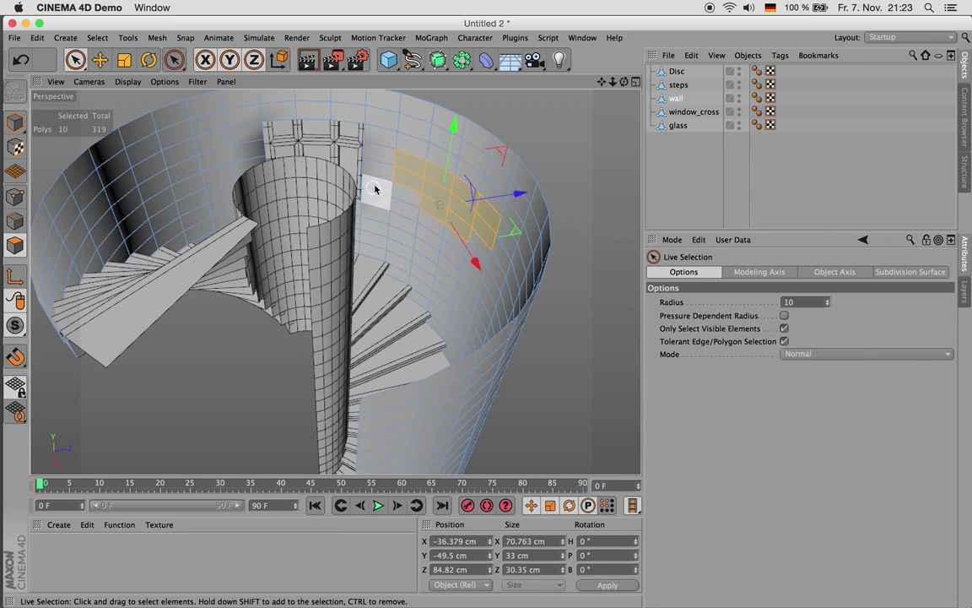
{"action": "left_click", "coordinate": [103, 39]}
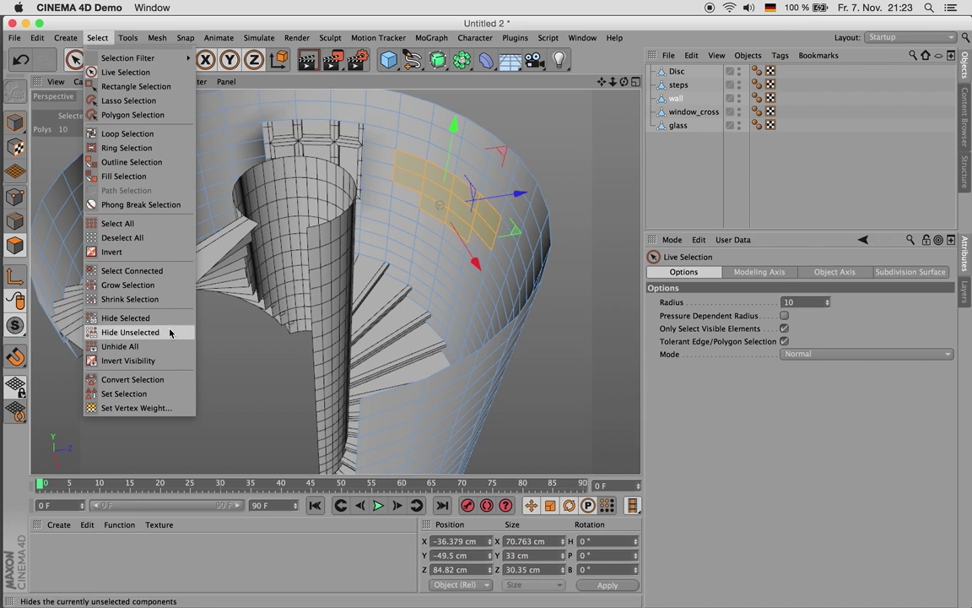
{"action": "left_click", "coordinate": [692, 110]}
- Hide the wall object in the editor, inspect the bare staircase from outside, and make the wall visible again
{"action": "left_click", "coordinate": [678, 100]}
{"action": "left_click", "coordinate": [674, 110]}
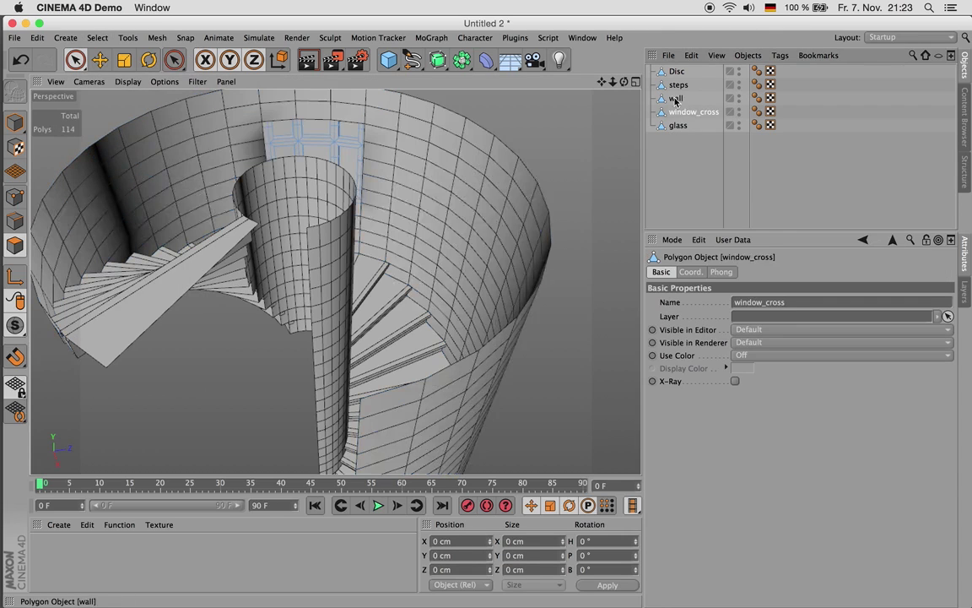
{"action": "left_click", "coordinate": [674, 98]}
{"action": "left_click", "coordinate": [739, 110]}
{"action": "left_click", "coordinate": [739, 109]}
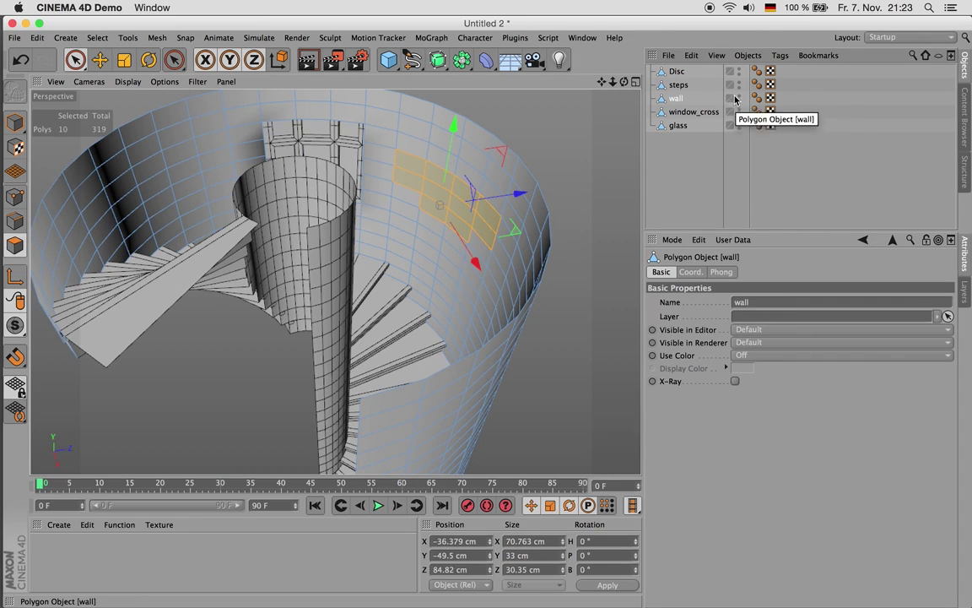
{"action": "left_click", "coordinate": [739, 99]}
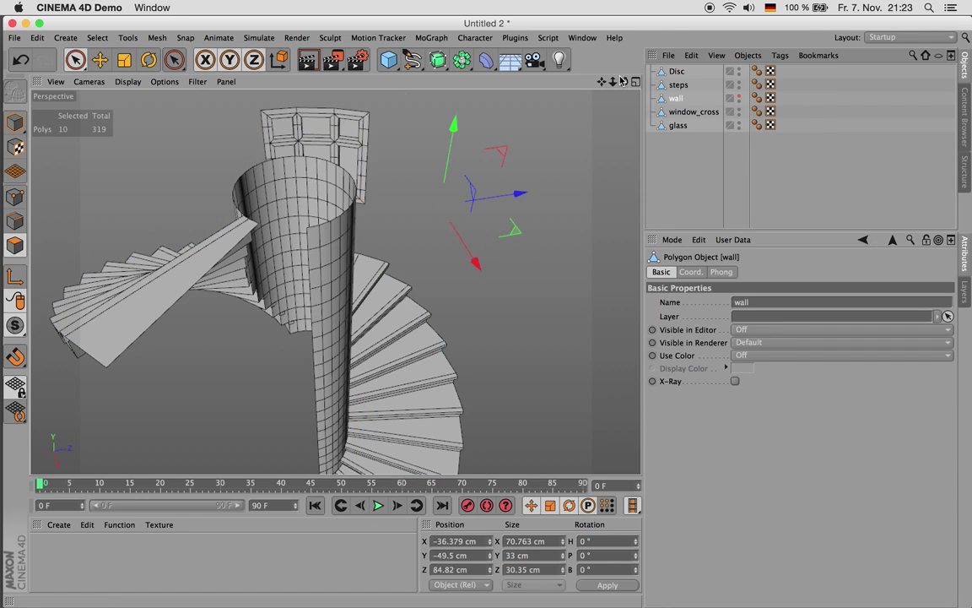
{"action": "left_click_drag", "start_coordinate": [623, 82], "coordinate": [487, 314]}
{"action": "scroll", "coordinate": [475, 230], "scroll_direction": "down", "scroll_amount": 8}
{"action": "scroll", "coordinate": [498, 331], "scroll_direction": "up", "scroll_amount": 4}
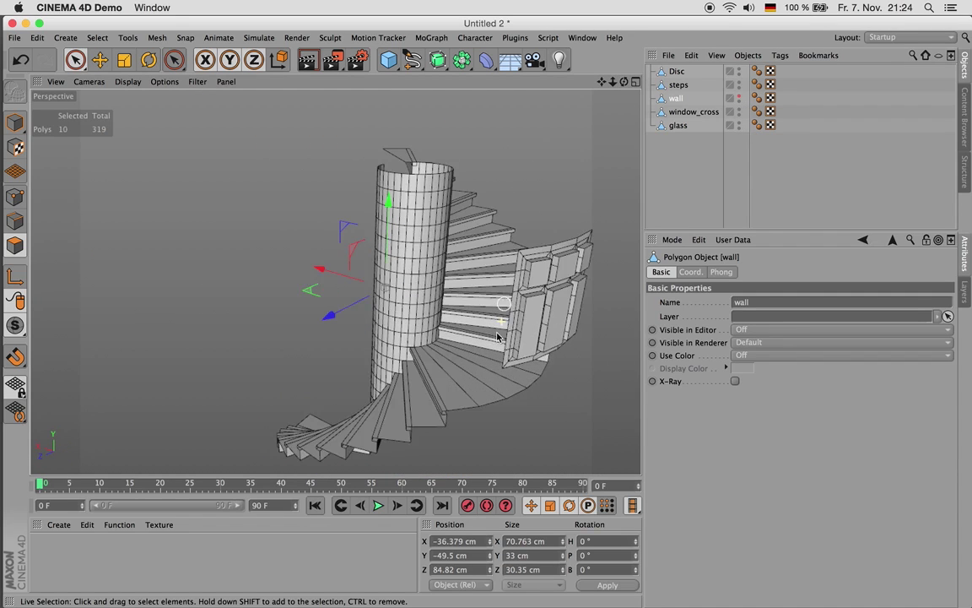
{"action": "left_click", "coordinate": [739, 99]}
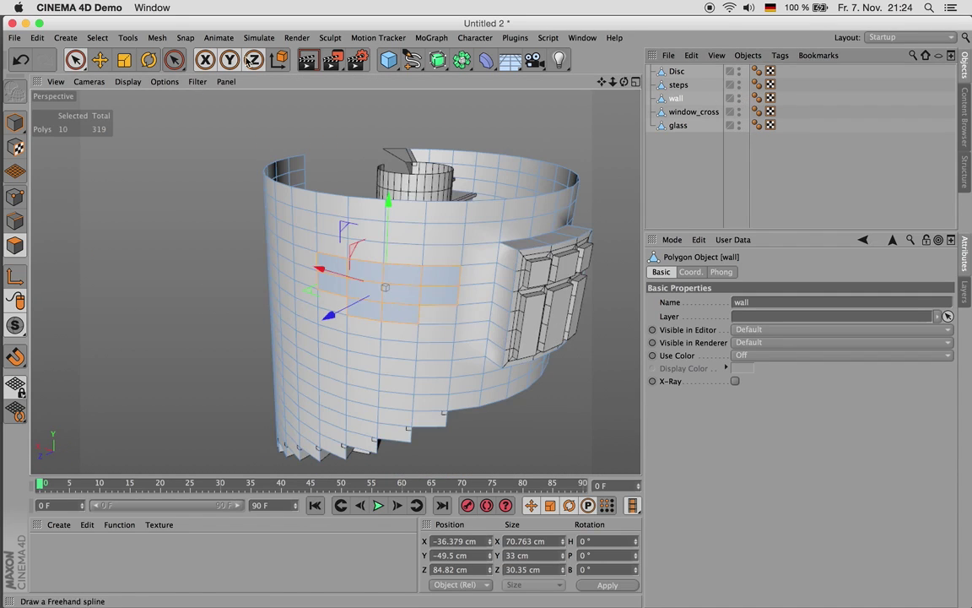
{"action": "left_click", "coordinate": [128, 38]}
{"action": "mouse_move", "coordinate": [154, 40]}
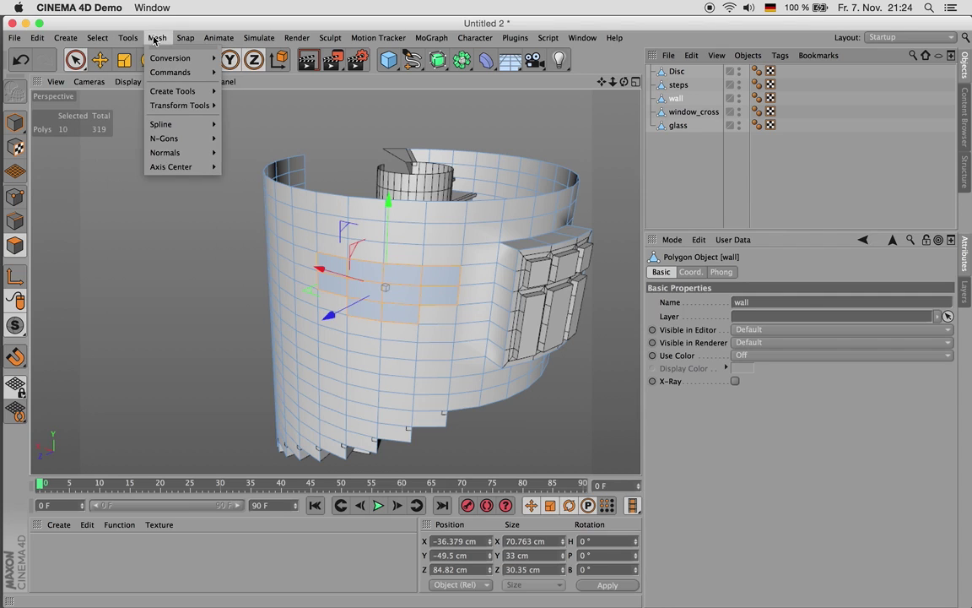
{"action": "mouse_move", "coordinate": [115, 46]}
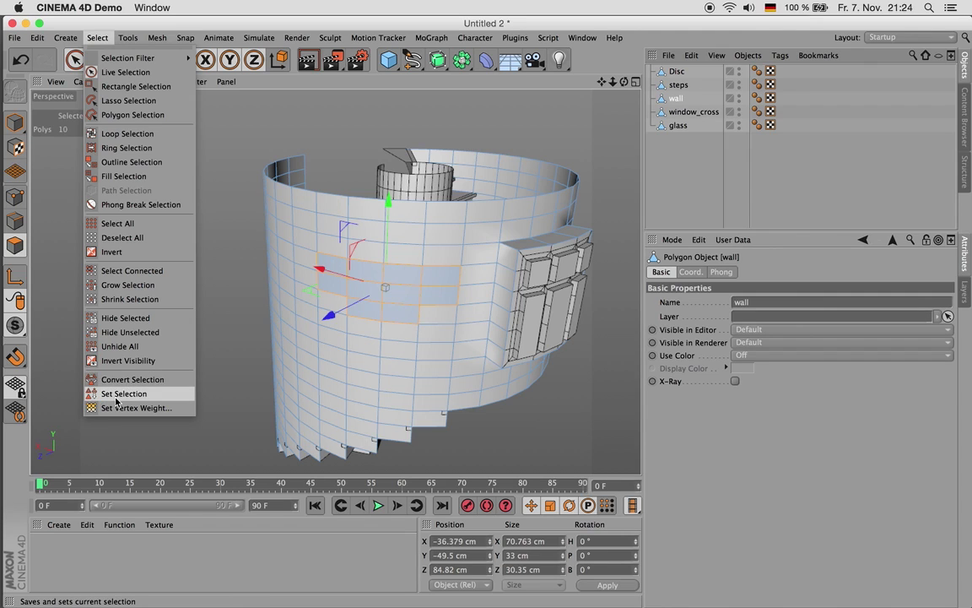
- Use Loop Selection to select the topmost ring of polygons around the wall
{"action": "left_click_drag", "start_coordinate": [335, 281], "coordinate": [335, 281], "text": "alt"}
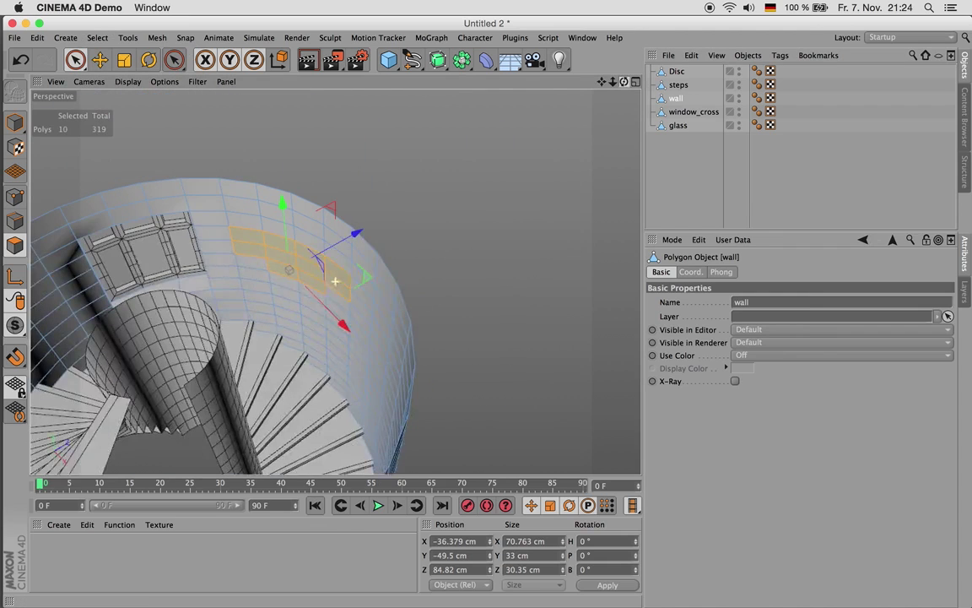
{"action": "left_click_drag", "start_coordinate": [613, 82], "coordinate": [335, 281]}
{"action": "scroll", "coordinate": [408, 223], "scroll_direction": "down", "scroll_amount": 4}
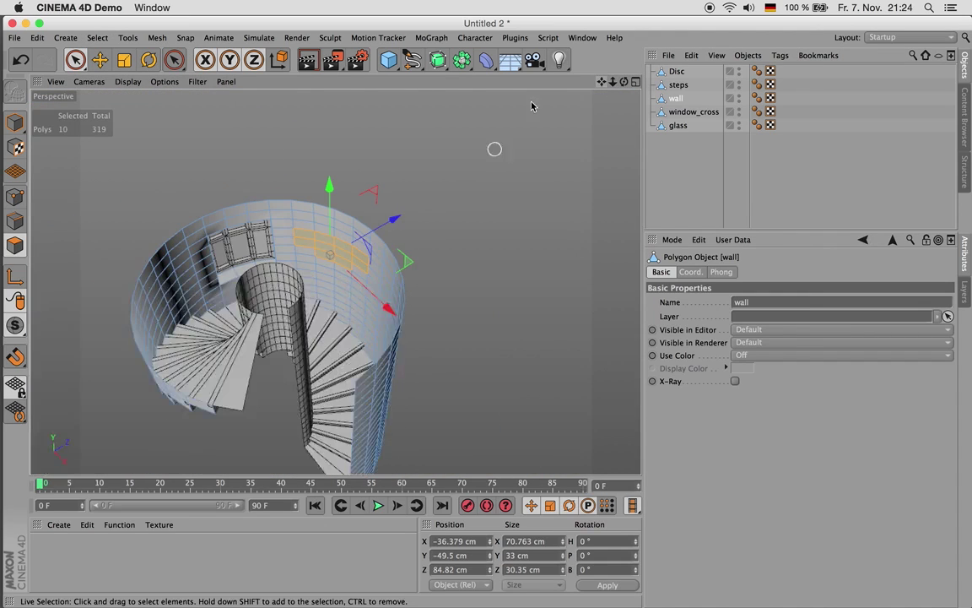
{"action": "left_click_drag", "start_coordinate": [601, 83], "coordinate": [335, 281]}
{"action": "scroll", "coordinate": [466, 206], "scroll_direction": "up", "scroll_amount": 2}
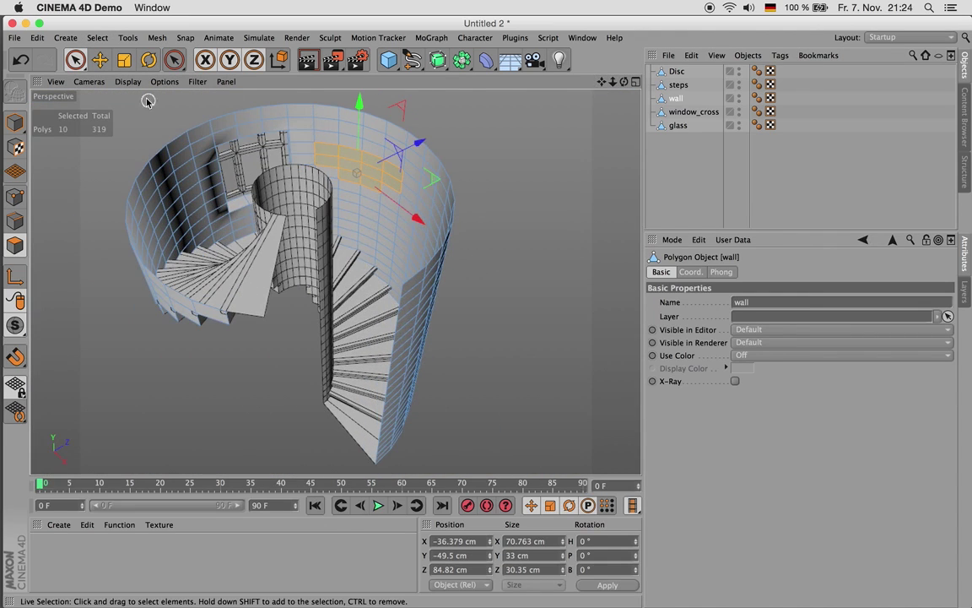
{"action": "key", "text": "u"}
{"action": "key", "text": "l"}
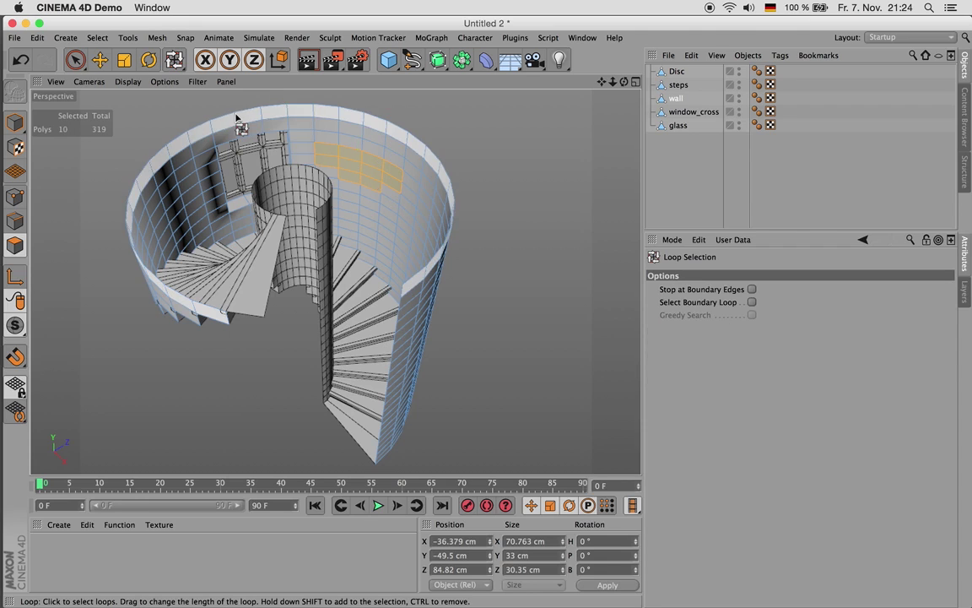
{"action": "left_click", "coordinate": [235, 117]}
- Store the selected ring with Set Selection as a polygon selection tag on the wall and name it top_ring
{"action": "left_click", "coordinate": [97, 38]}
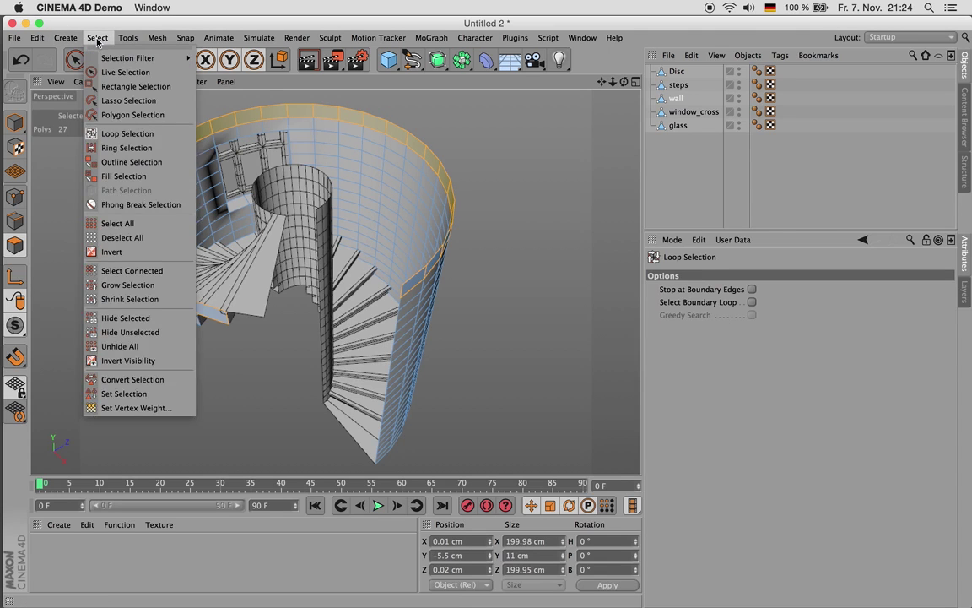
{"action": "left_click", "coordinate": [603, 83]}
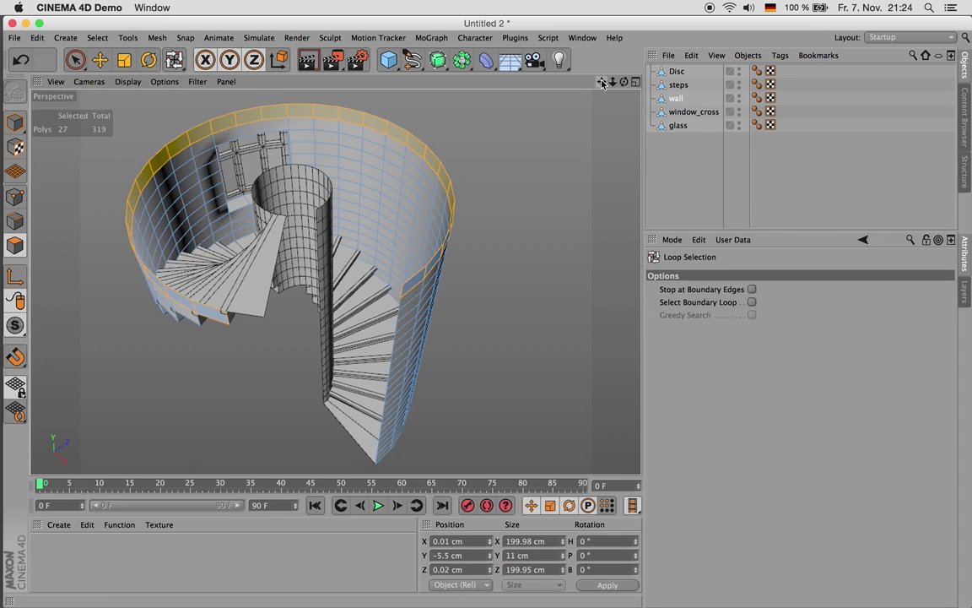
{"action": "left_click_drag", "start_coordinate": [602, 82], "coordinate": [617, 135]}
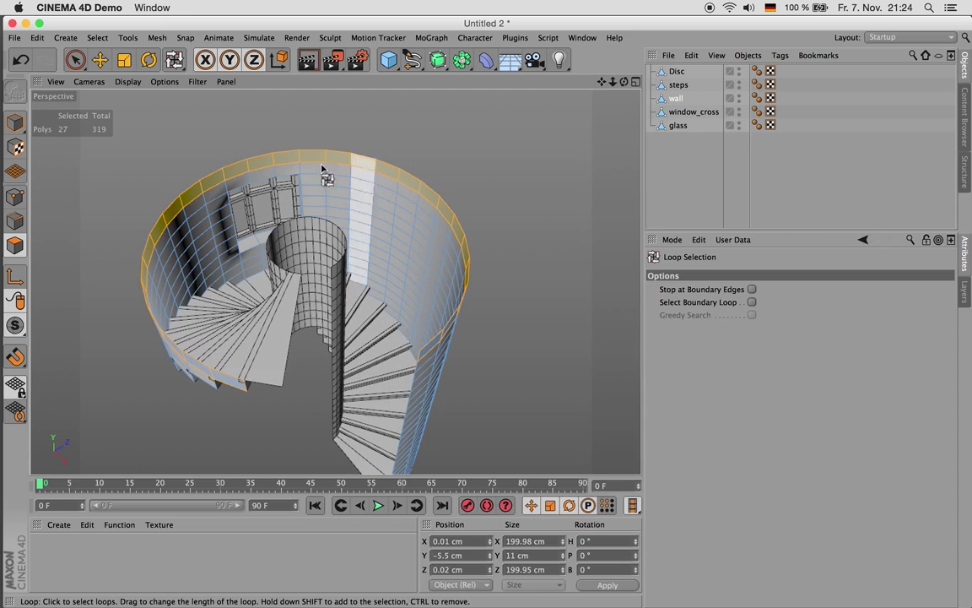
{"action": "left_click", "coordinate": [98, 38]}
{"action": "left_click", "coordinate": [138, 394]}
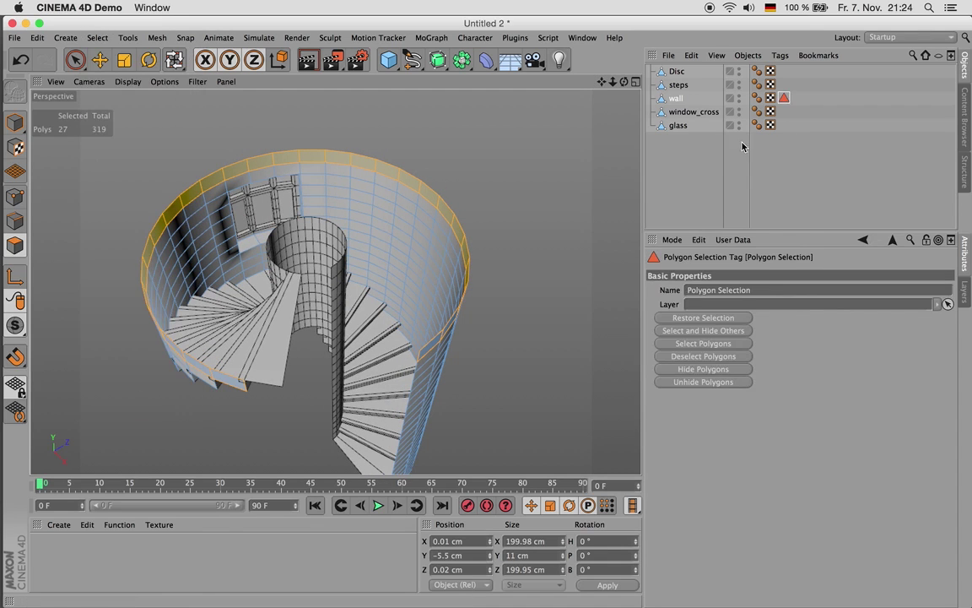
{"action": "left_click", "coordinate": [750, 290]}
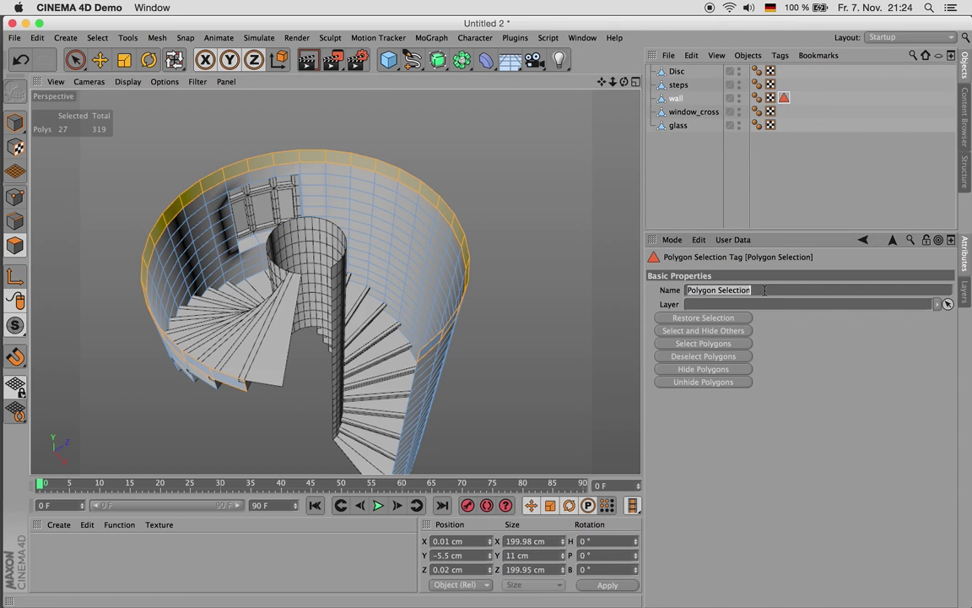
{"action": "type", "text": "top_ring"}
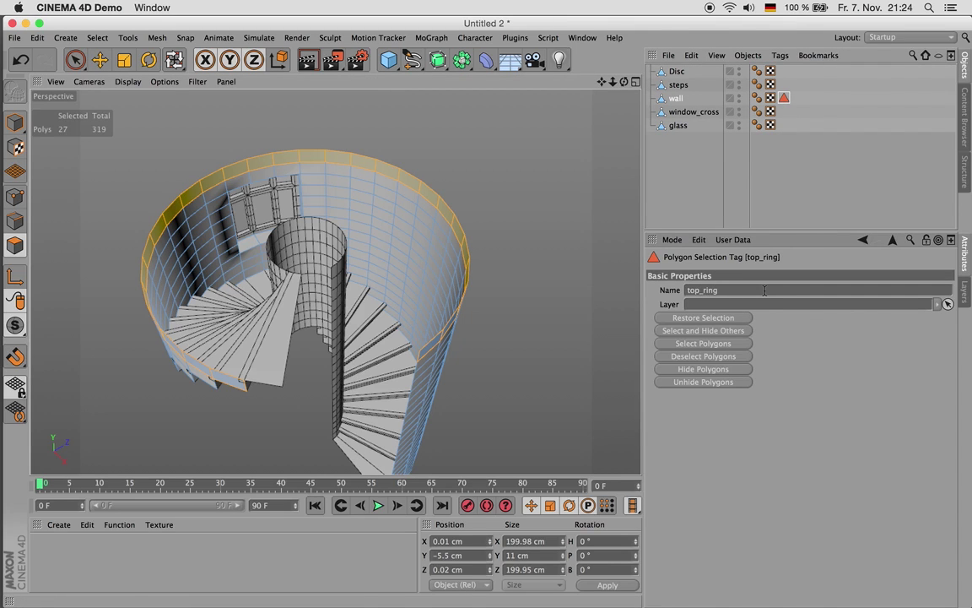
- Live-select another patch of wall polygons, try recalling the stored ring from the top_ring tag, and undo the recall
{"action": "left_click", "coordinate": [76, 60]}
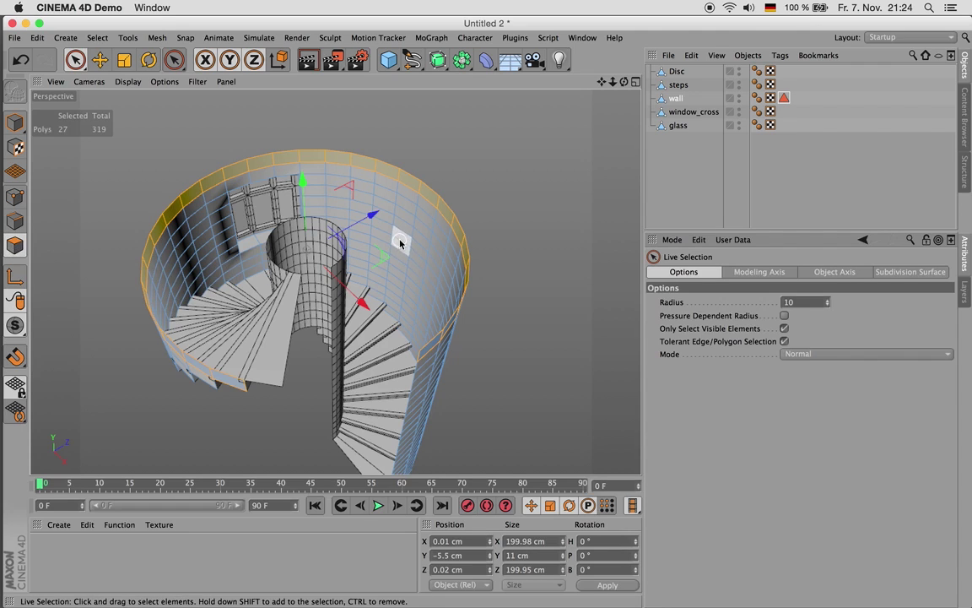
{"action": "mouse_move", "coordinate": [398, 241]}
{"action": "left_mouse_down"}
{"action": "mouse_move", "coordinate": [401, 226]}
{"action": "mouse_move", "coordinate": [413, 271]}
{"action": "left_mouse_up"}
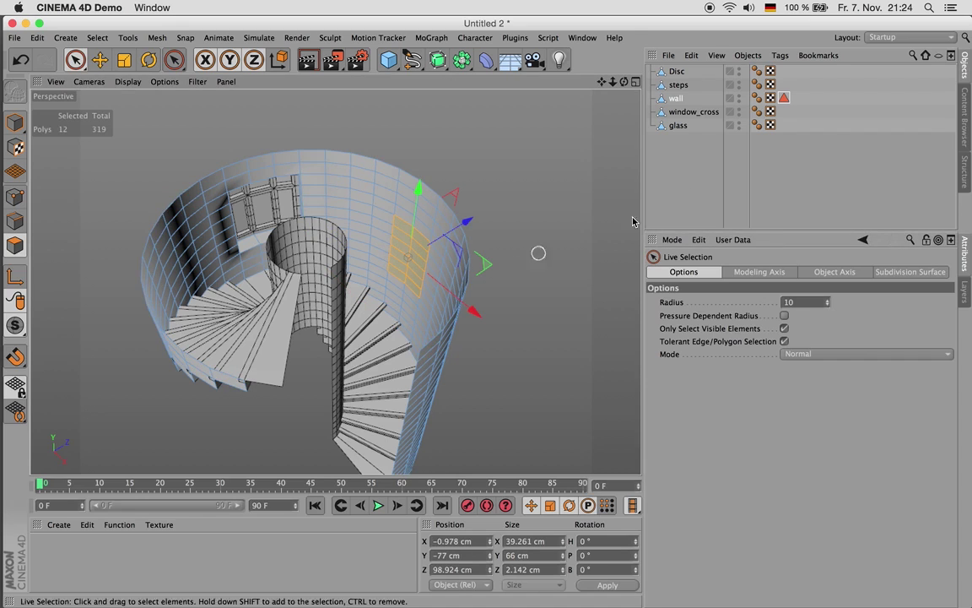
{"action": "double_click", "coordinate": [784, 99]}
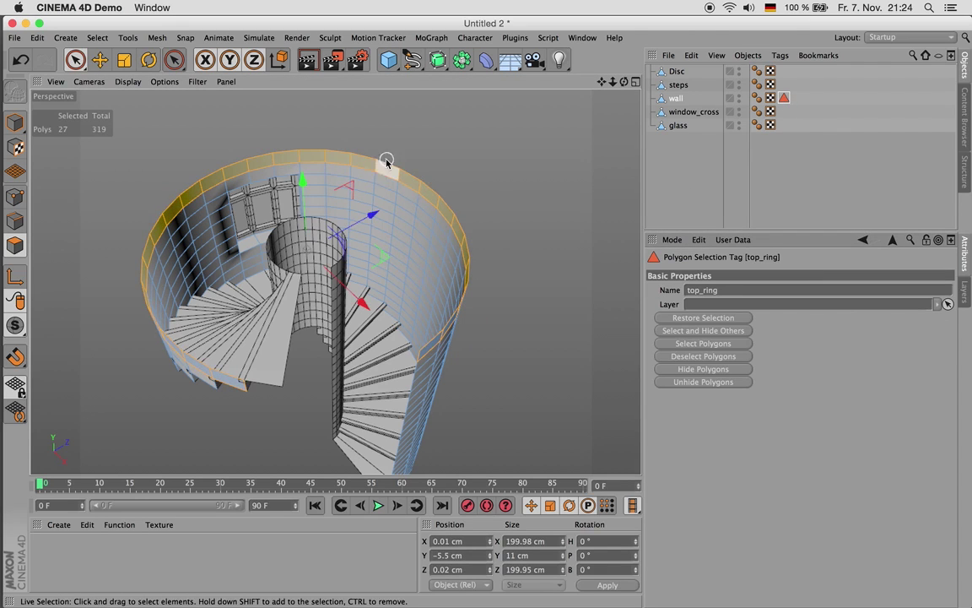
{"action": "key", "text": "super+z"}
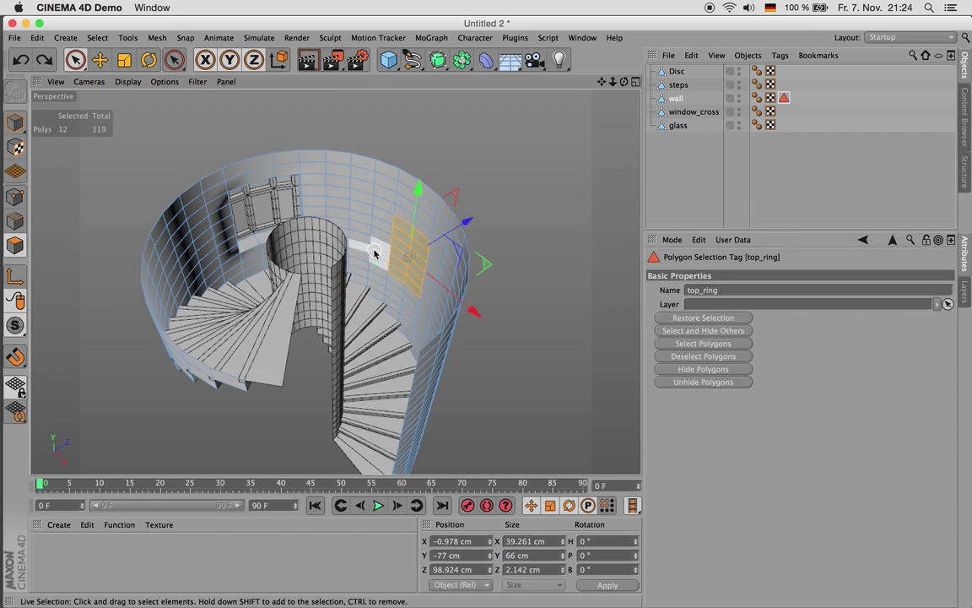
- Deselect the wall object and delete its top_ring polygon selection tag
{"action": "left_click", "coordinate": [793, 114]}
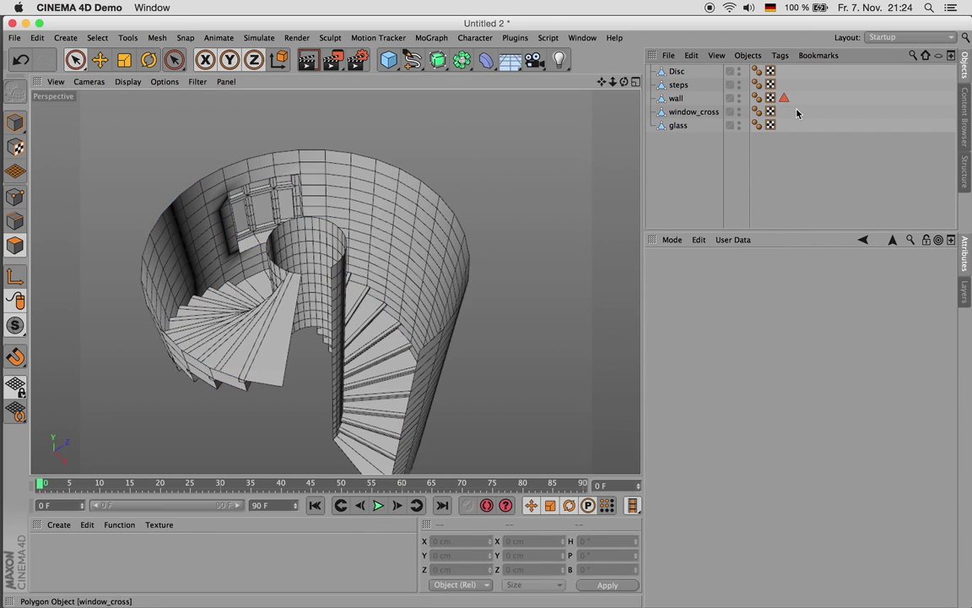
{"action": "left_click", "coordinate": [784, 99]}
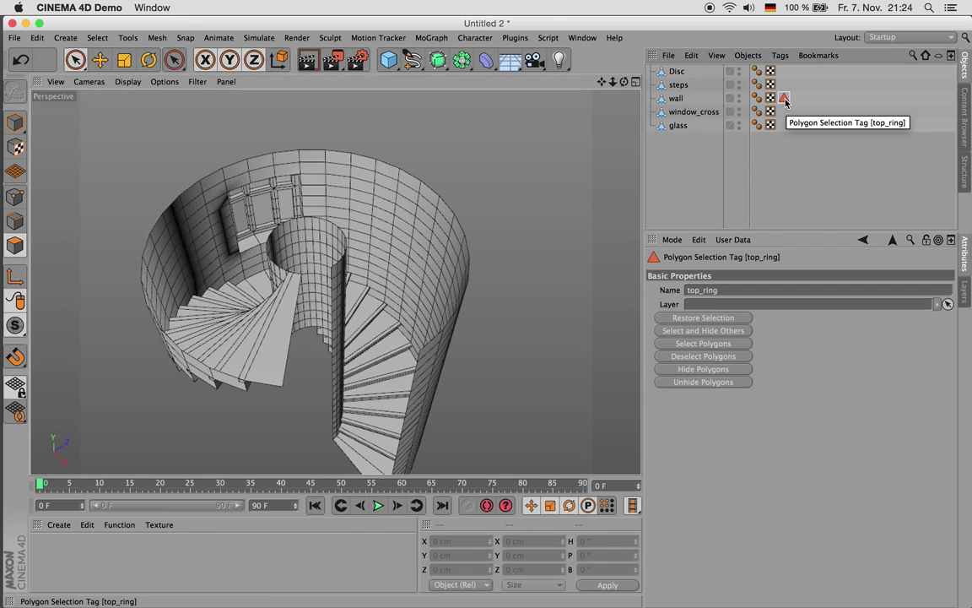
{"action": "key", "text": "BackSpace"}
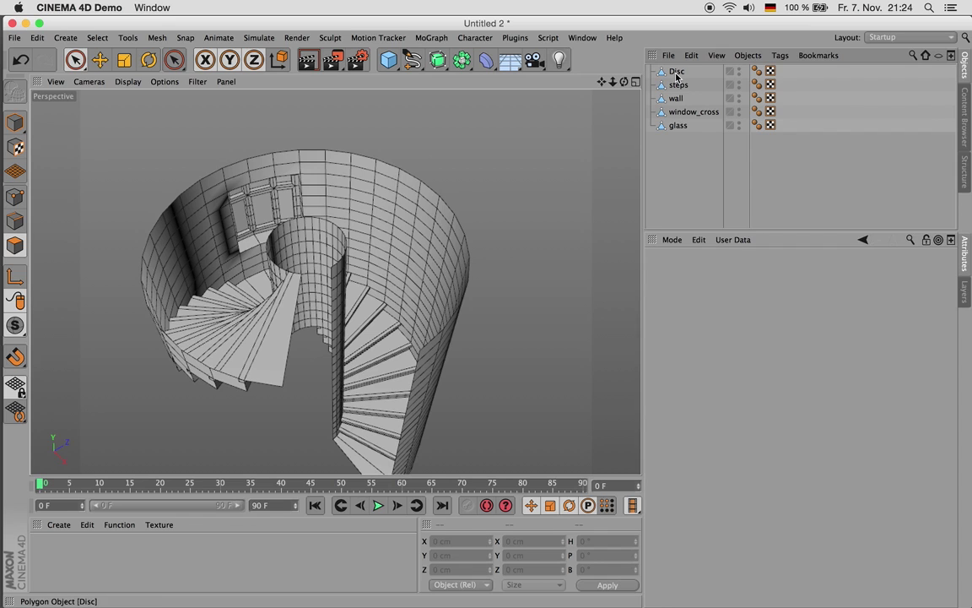
{"action": "left_click_drag", "start_coordinate": [602, 82], "coordinate": [611, 59]}
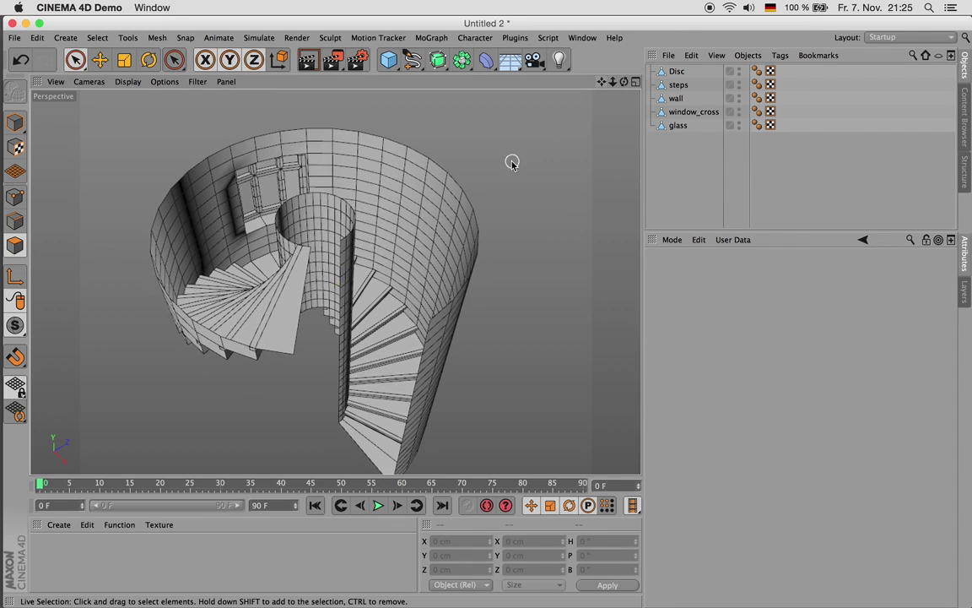